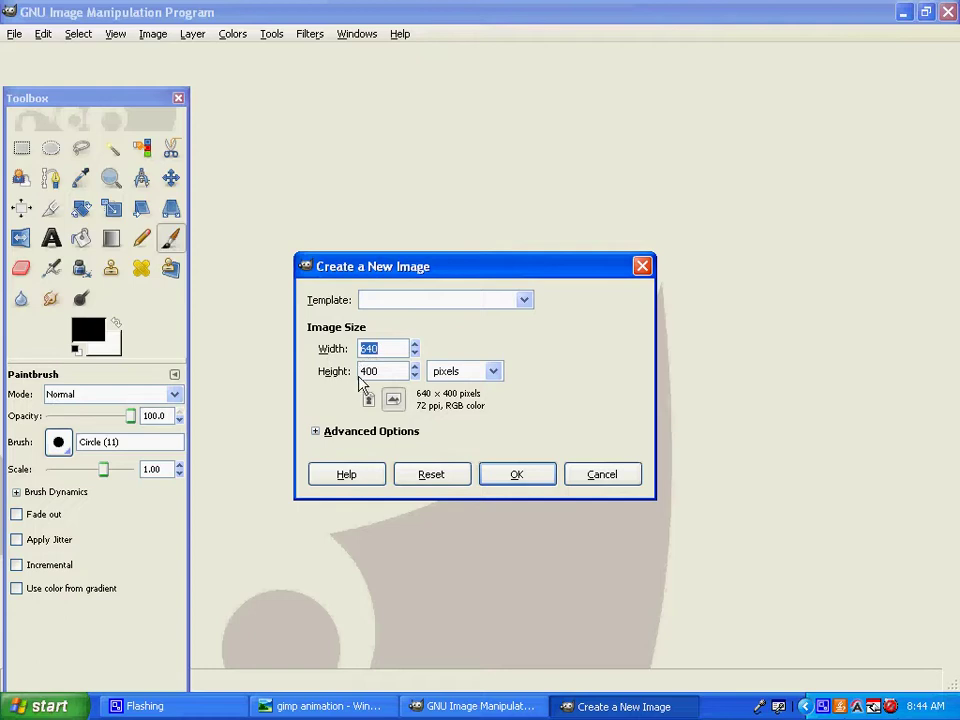
Create a new 640 x 400 pixel image with its fill set to White
click(316, 432)
click(467, 530)
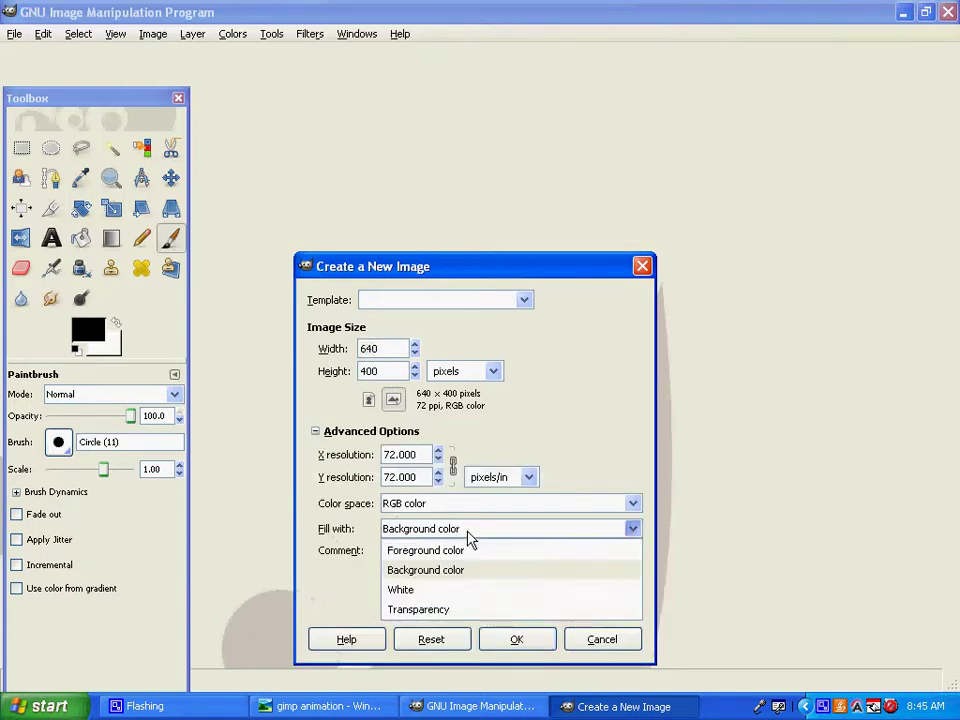
click(431, 590)
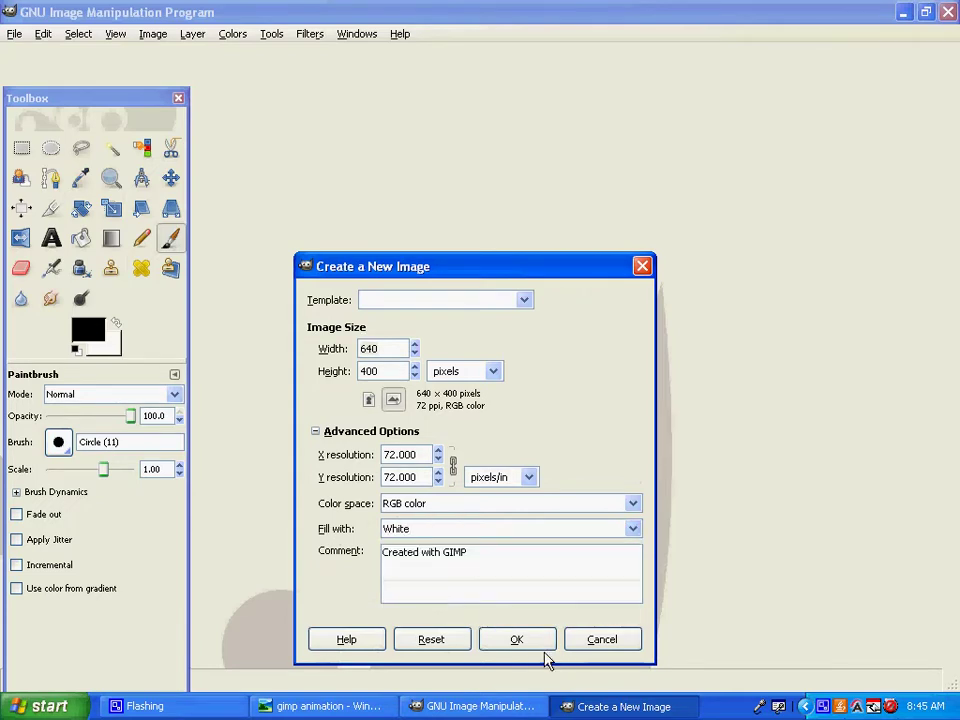
click(513, 640)
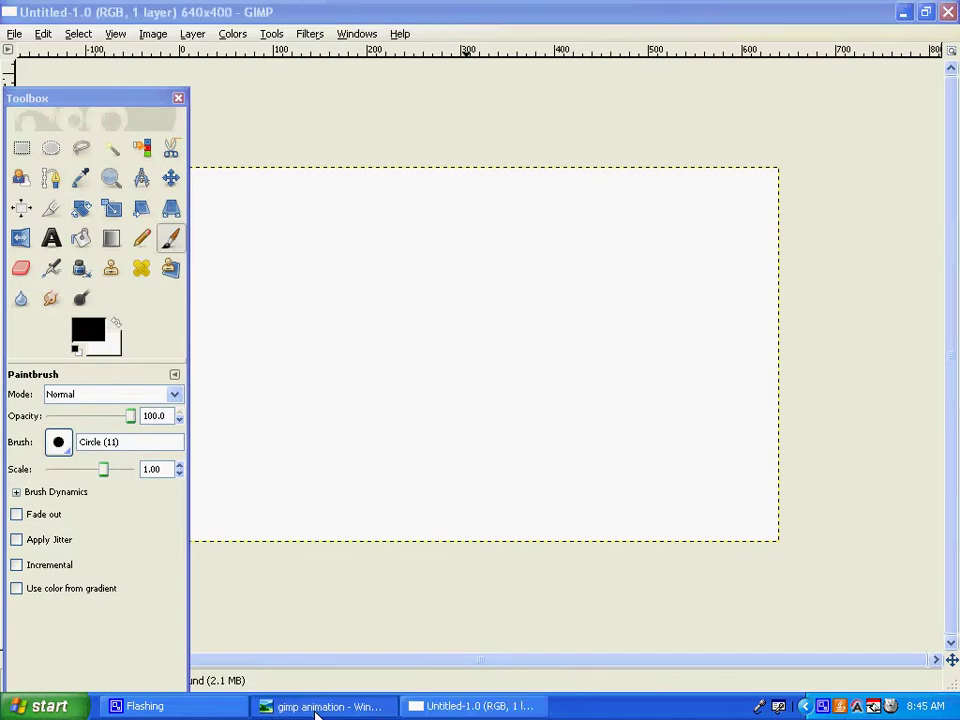
Switch to Windows Picture and Fax Viewer, examine the dot layout in the gimp animation picture, and close it
click(317, 708)
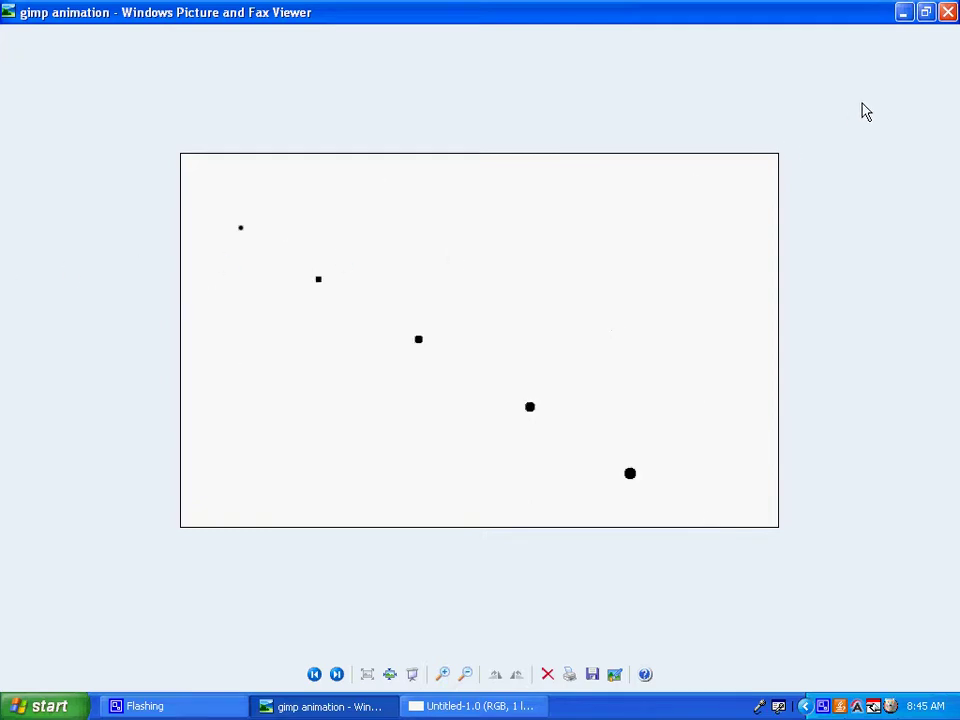
click(948, 13)
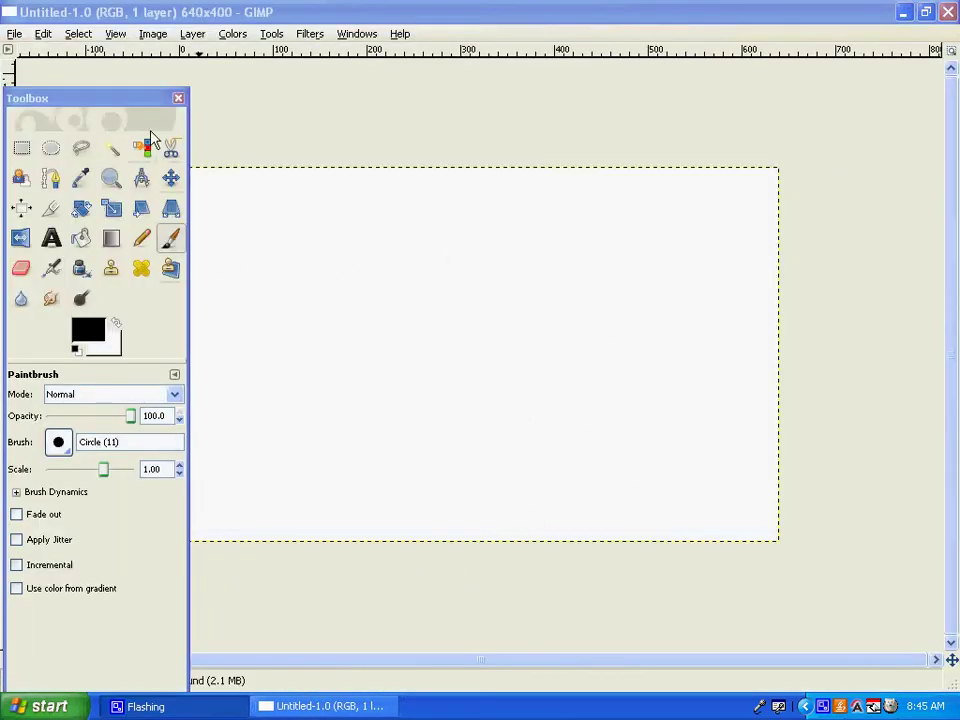
Open the Layers dialog and place it over the canvas's right edge, keeping the Toolbox on the opposite side
drag(150, 108, 148, 78)
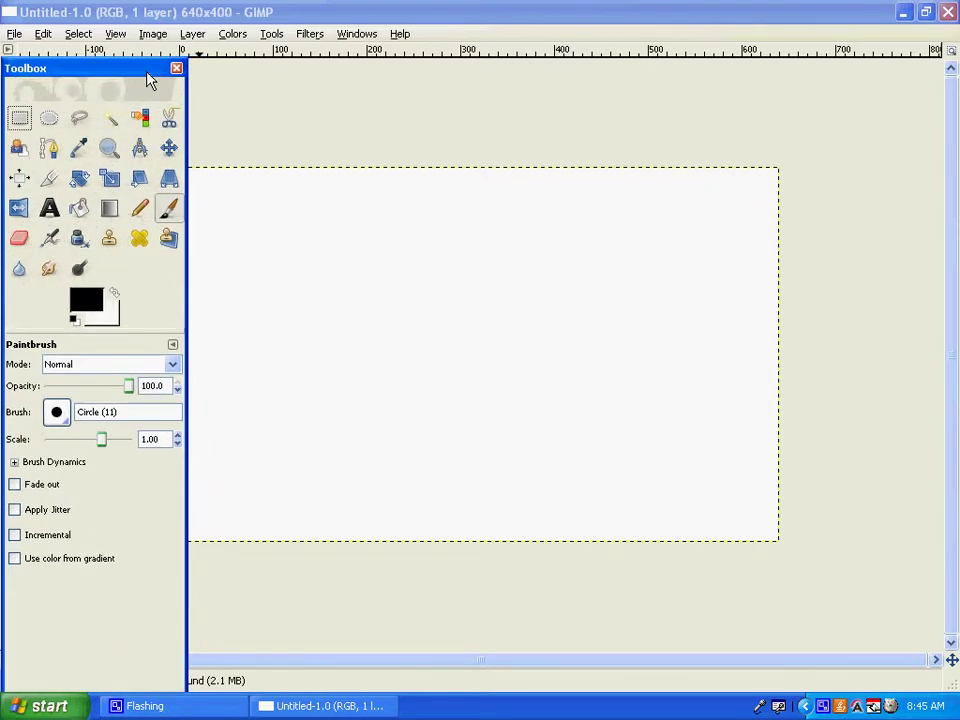
key(ctrl+l)
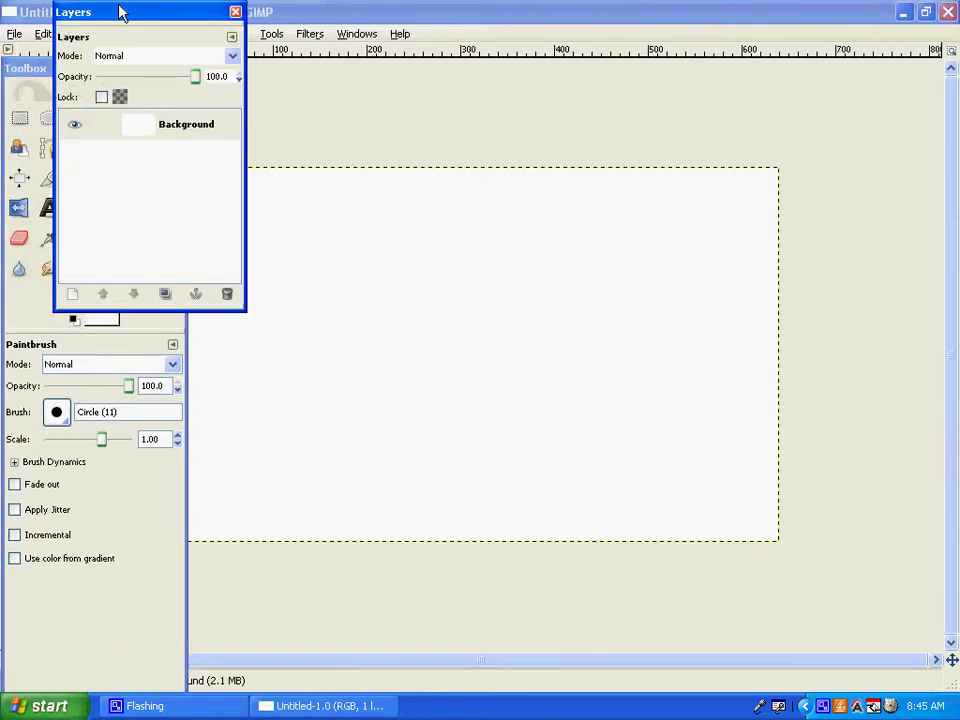
drag(119, 12, 811, 204)
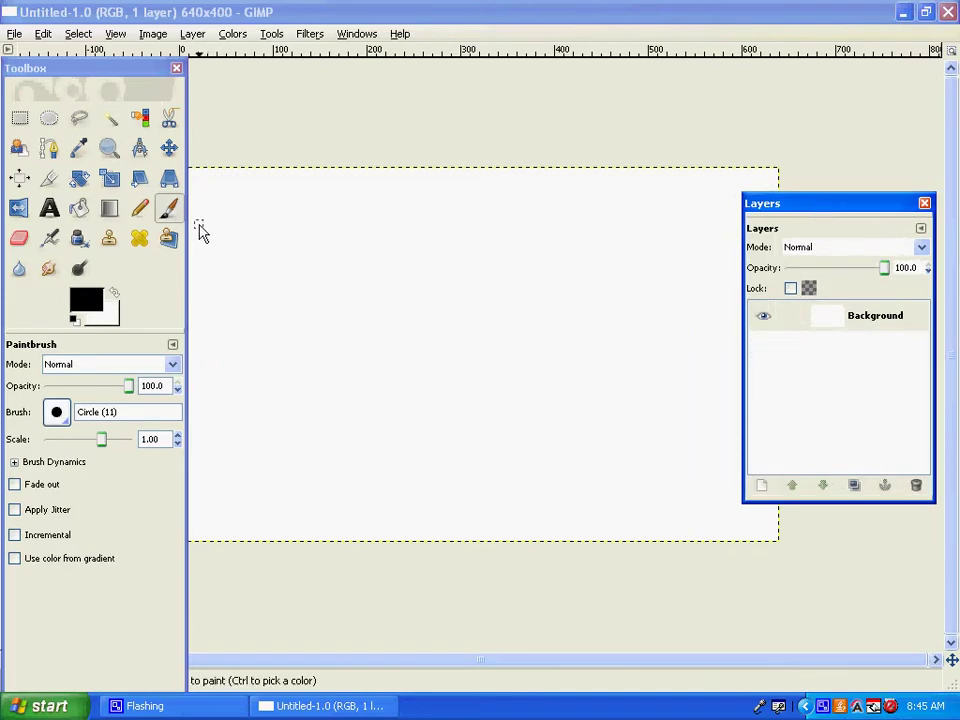
mouse_move(103, 71)
mouse_down()
mouse_move(150, 94)
mouse_move(113, 67)
mouse_up()
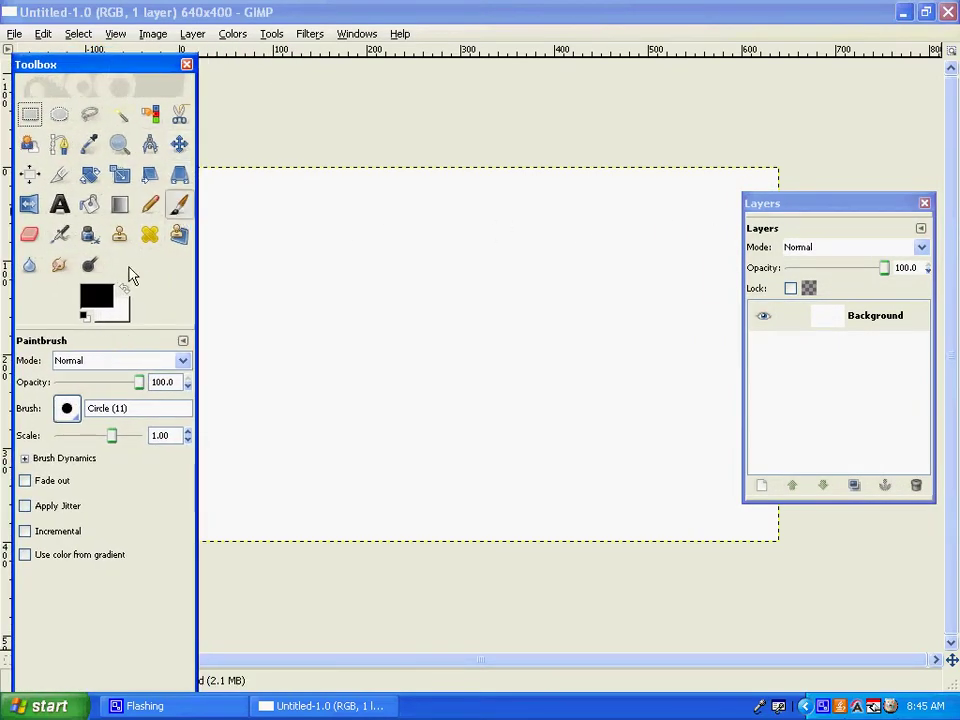
Select the Paintbrush tool and open the Tool Options dialog
click(179, 204)
click(355, 34)
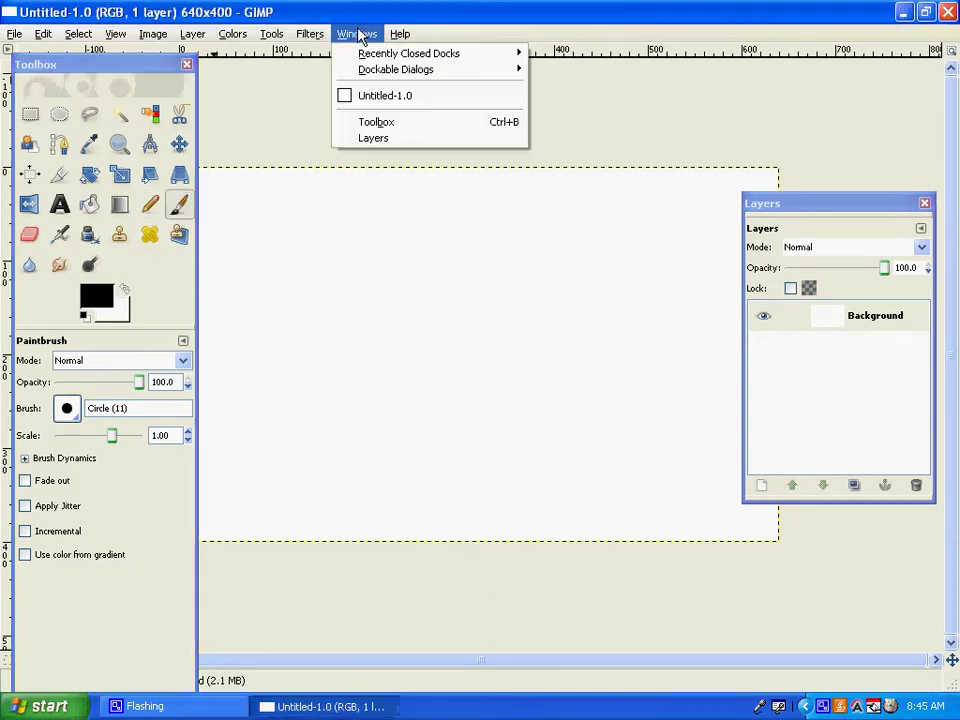
mouse_move(378, 76)
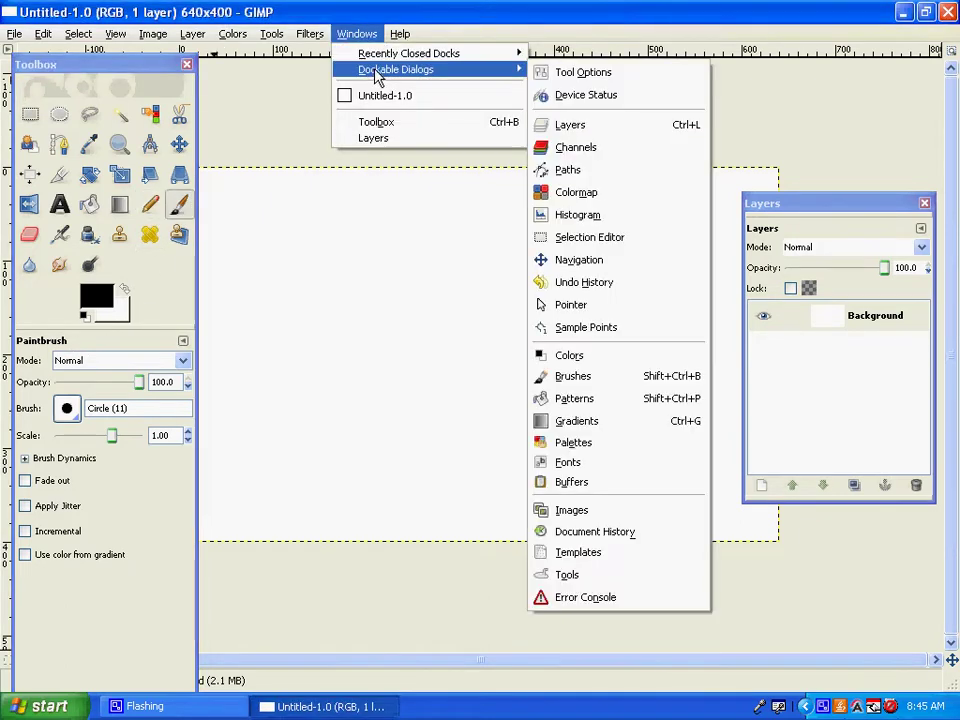
click(597, 77)
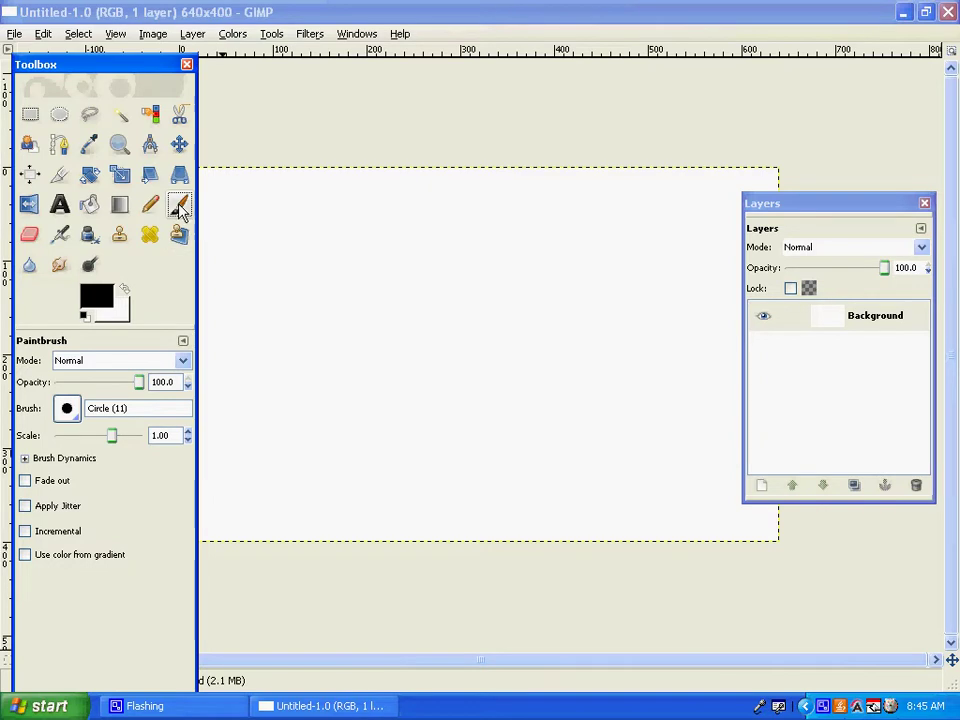
Paint one black dot near the upper-left corner of the canvas with the Circle (05) brush, keeping the Toolbox clear of the canvas
click(68, 410)
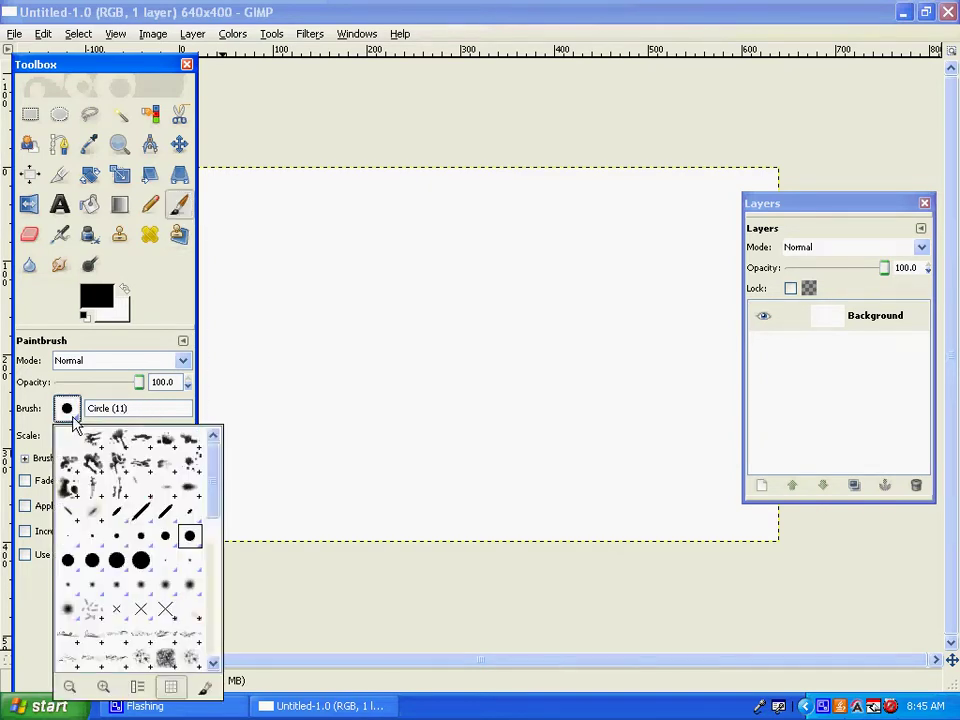
click(111, 543)
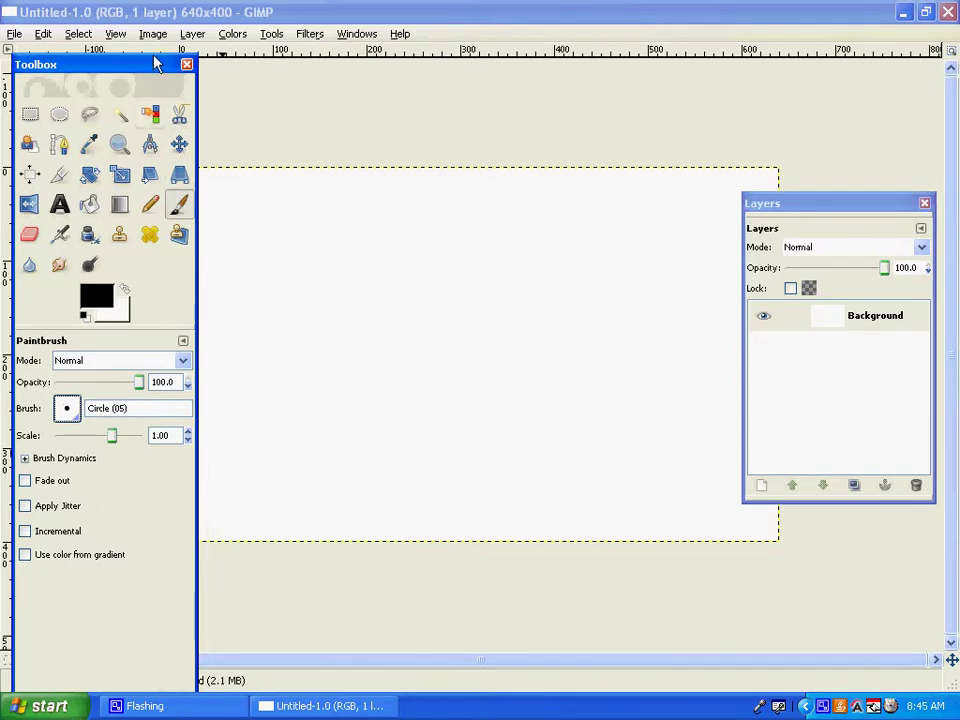
drag(150, 64, 125, 77)
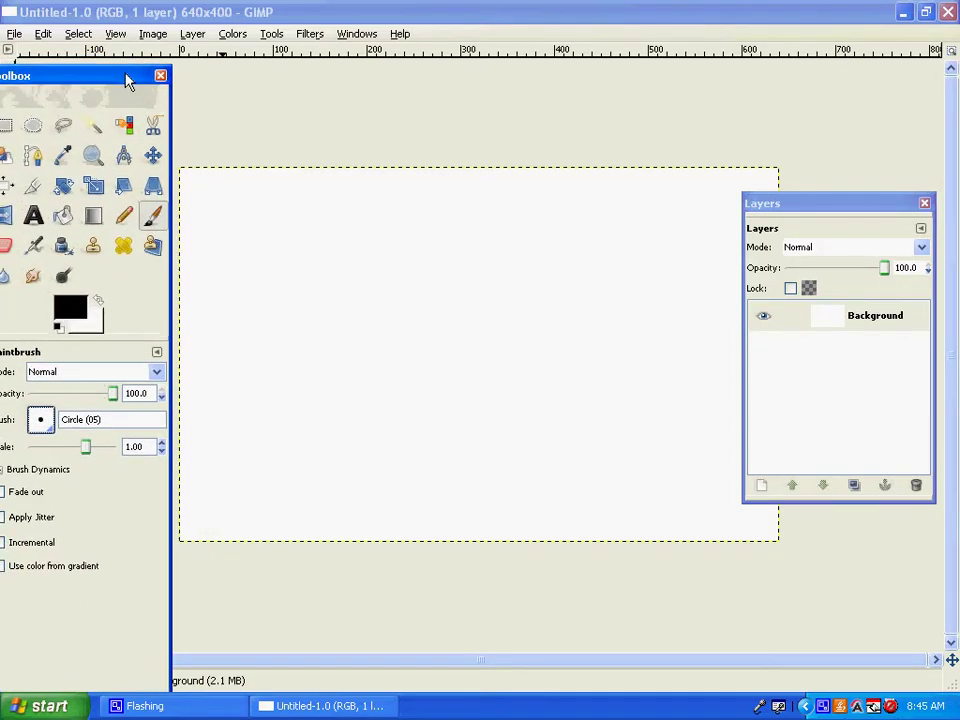
click(222, 240)
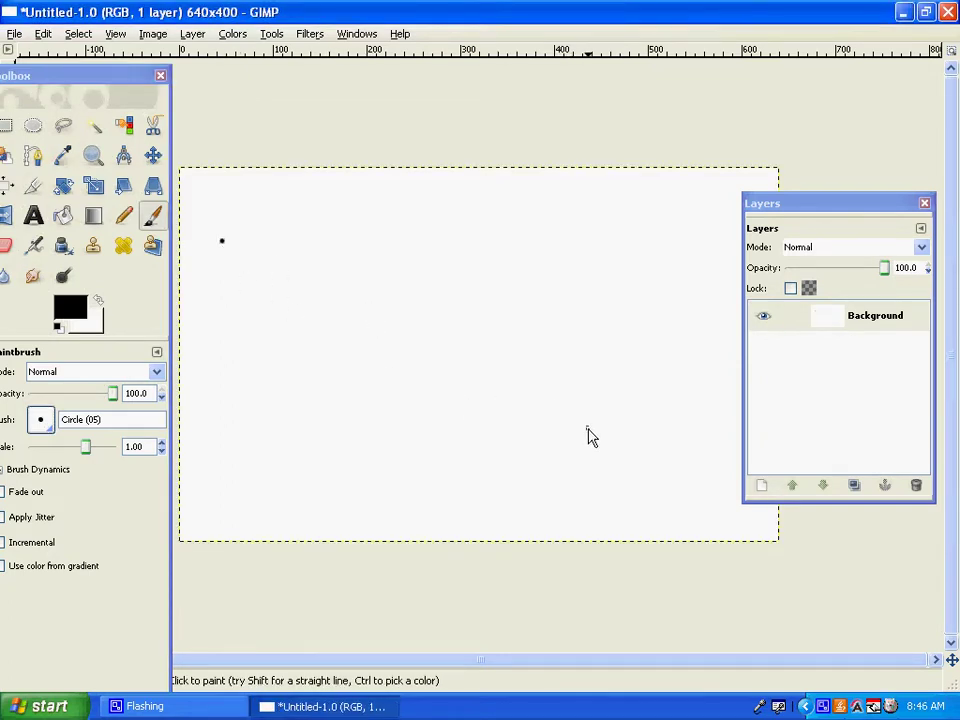
Add a new 640 x 400 layer named 2 with the Transparency fill type
click(192, 34)
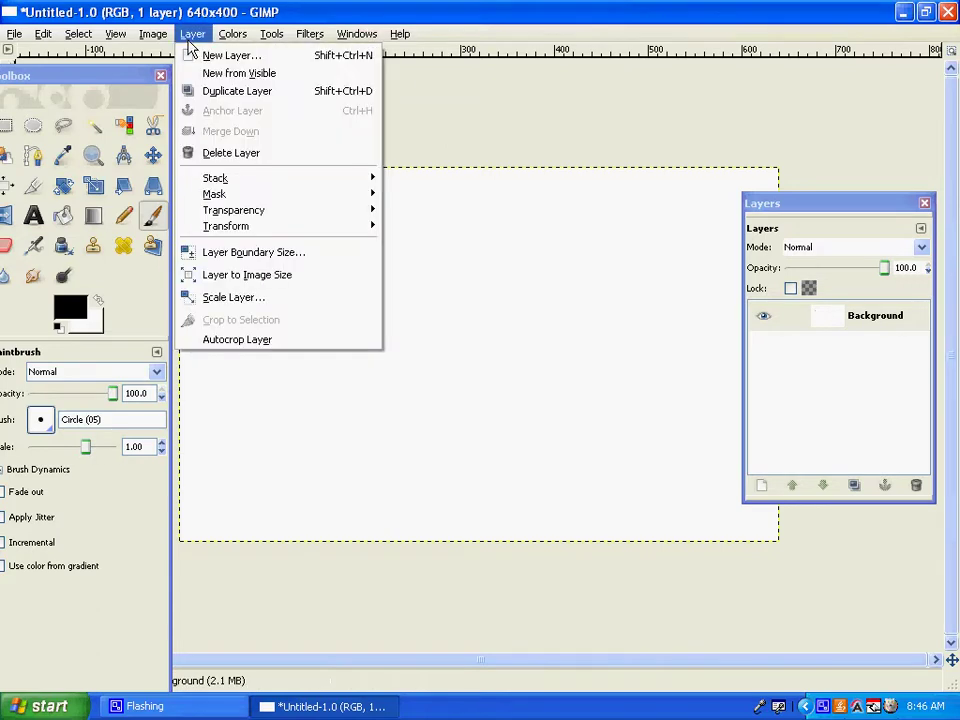
click(323, 60)
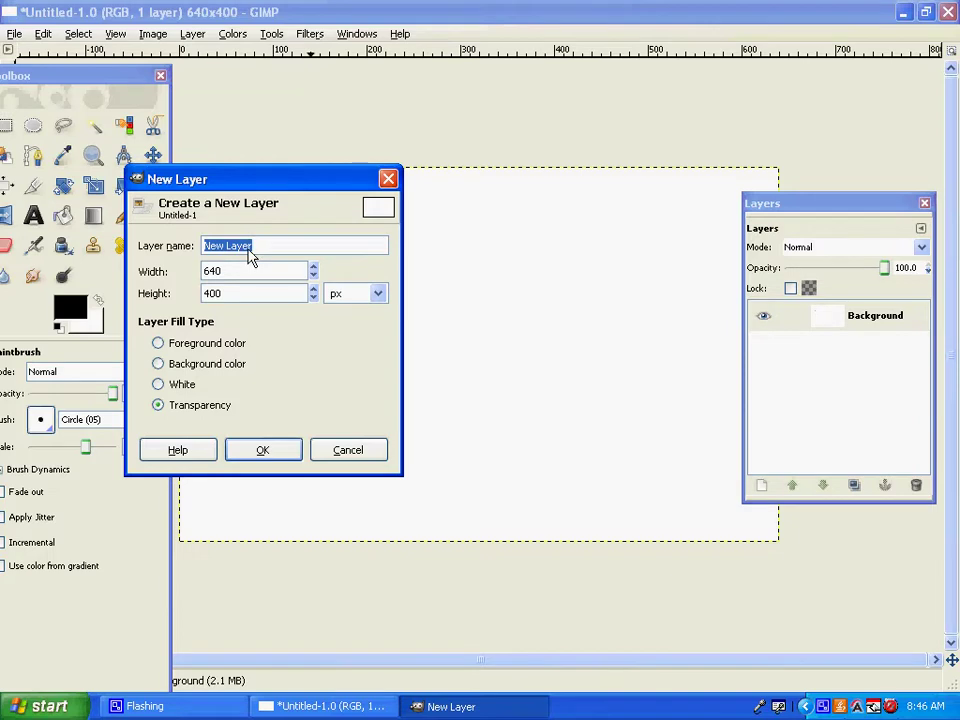
text(2)
click(160, 408)
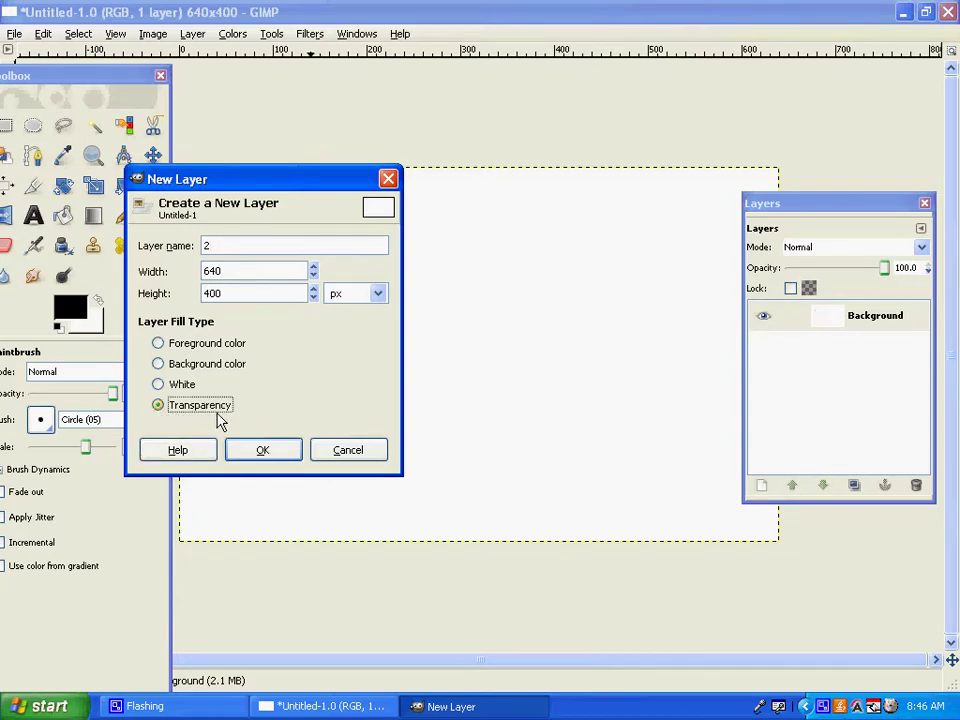
click(254, 456)
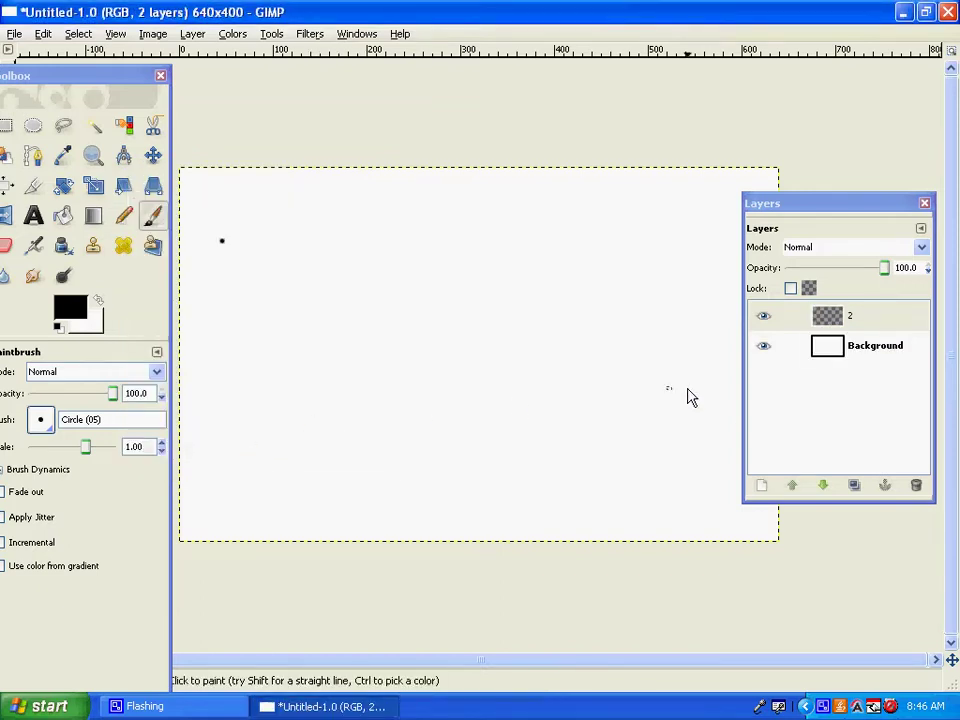
On layer 2, paint a black dot below and to the right of the first with the Circle (07) brush
click(830, 318)
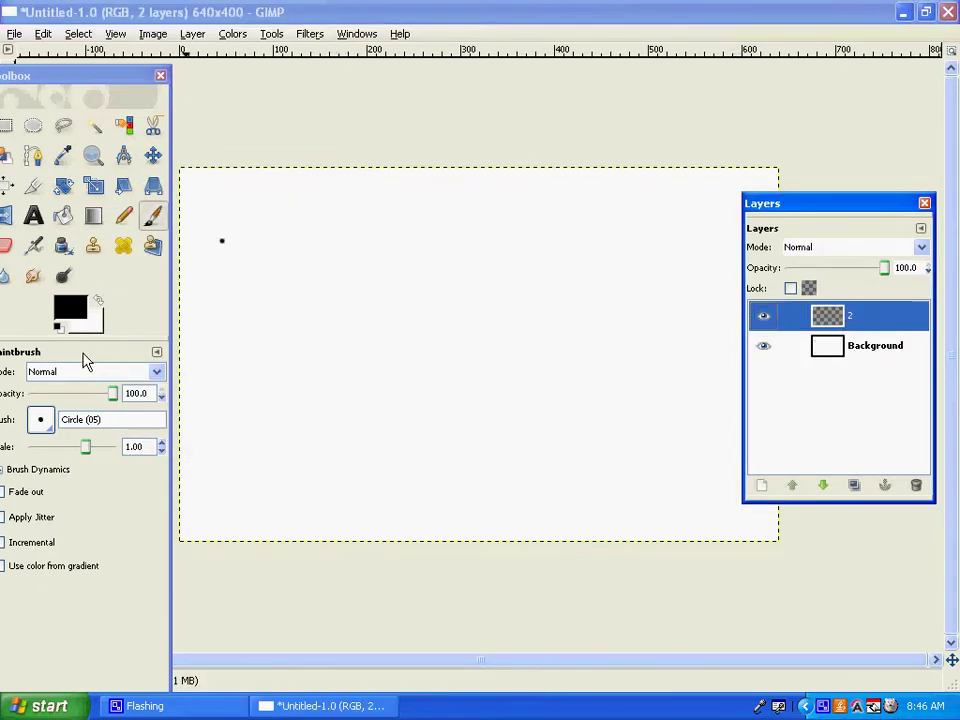
click(44, 424)
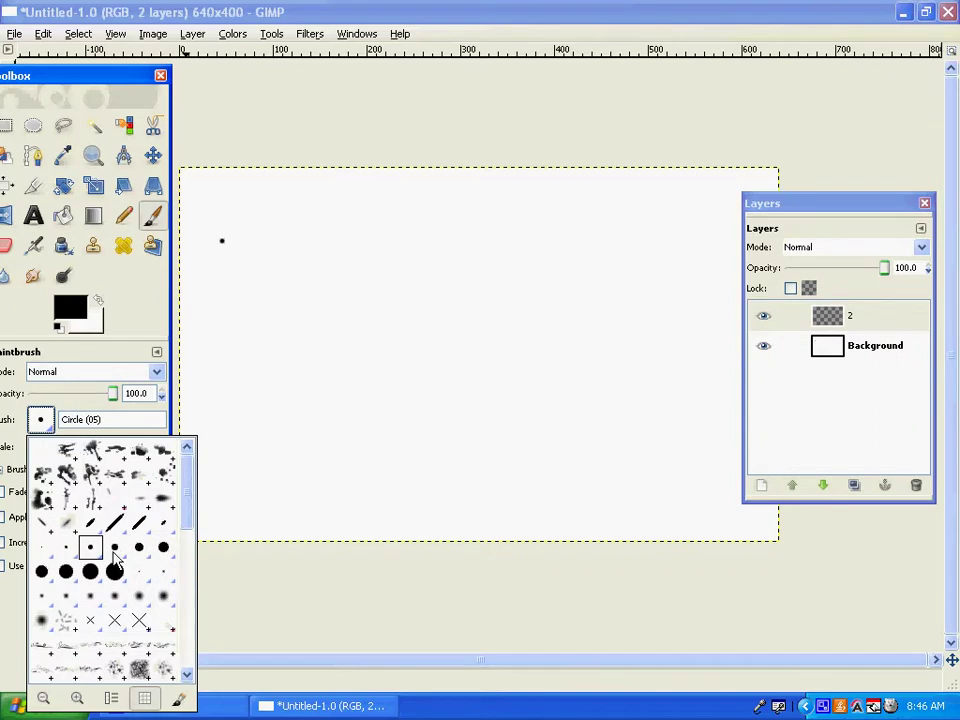
click(114, 549)
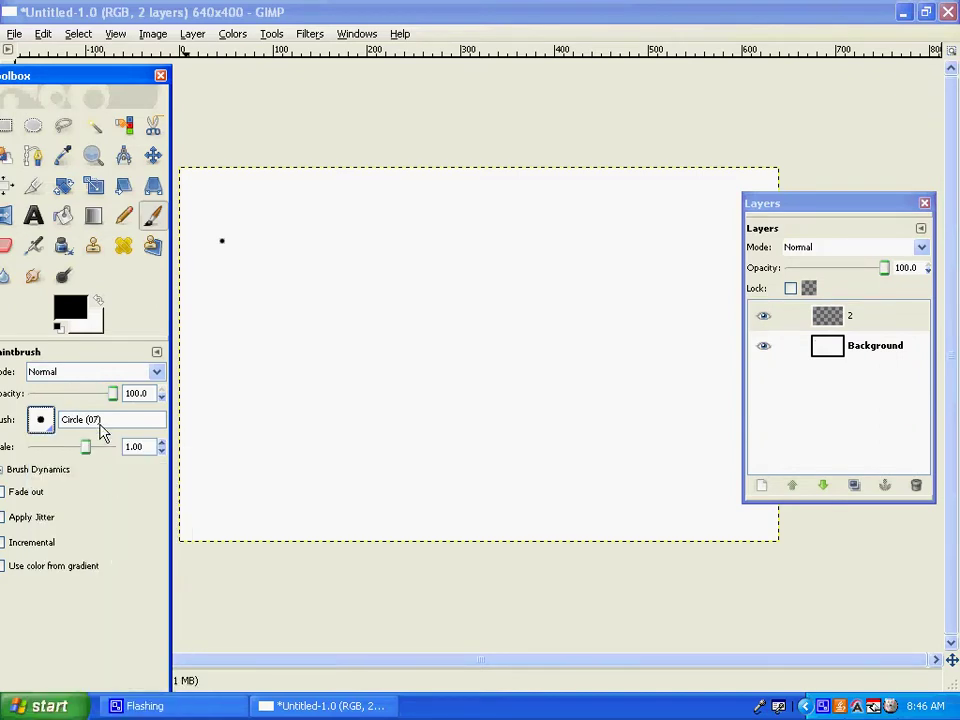
click(306, 298)
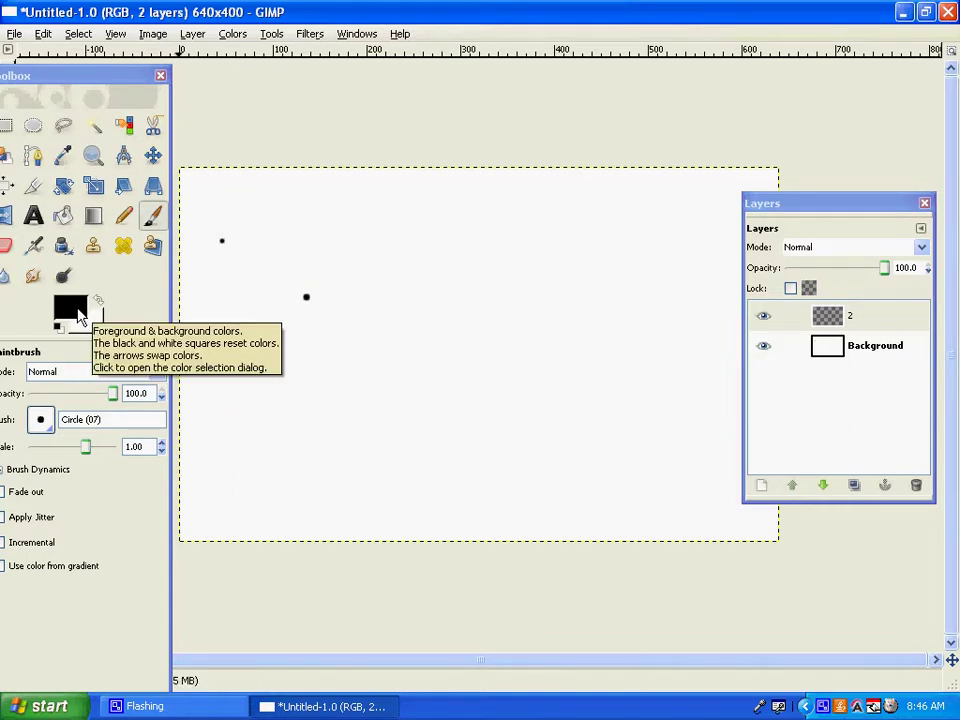
Set the foreground colour to red (f10a0a) and paint over the dot on layer 2
click(78, 312)
click(215, 166)
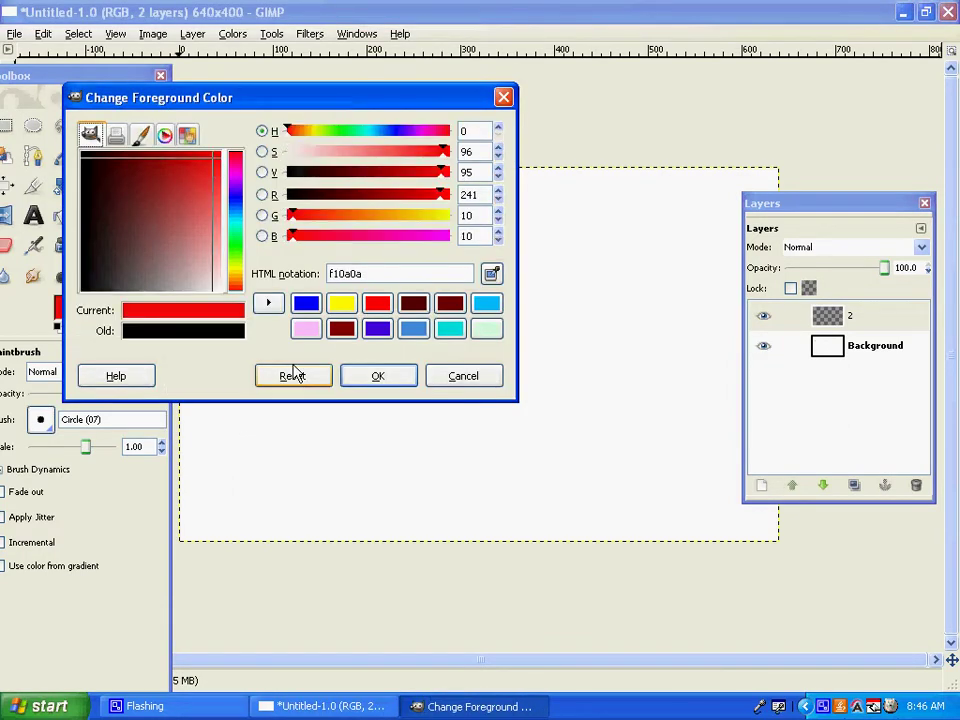
click(378, 376)
click(307, 299)
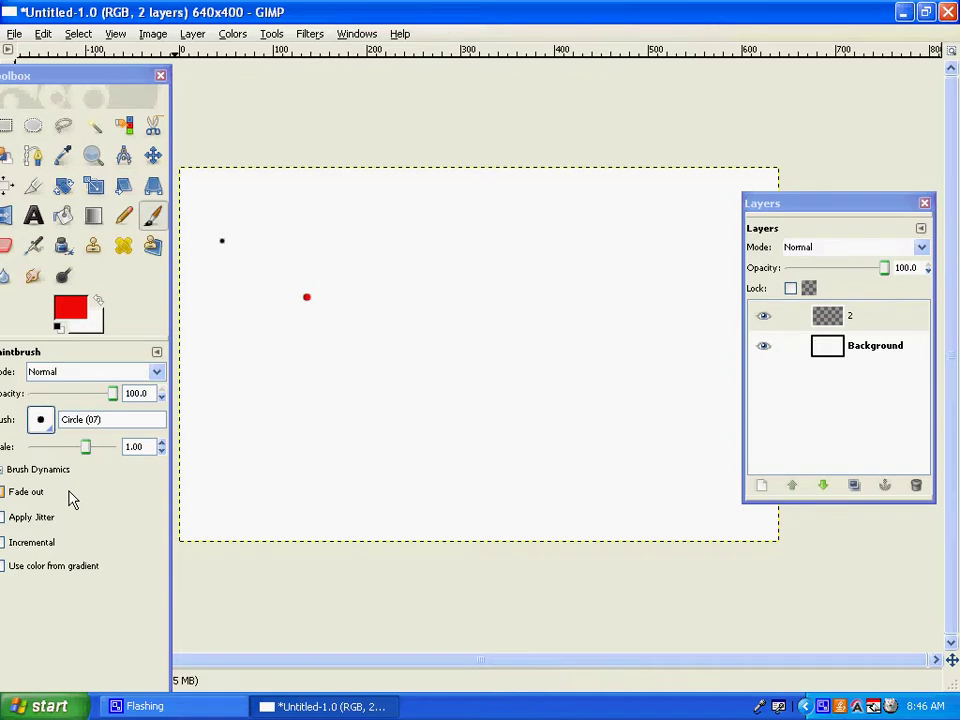
Add another transparent 640 x 400 layer named 3
key(ctrl+shift+n)
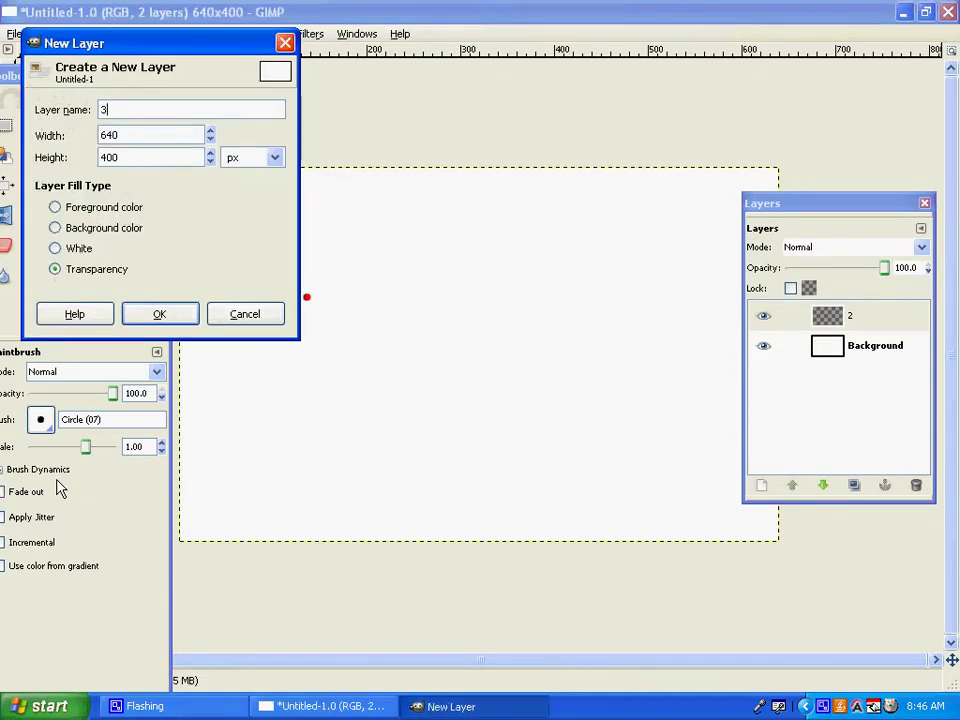
text(3)
key(Return)
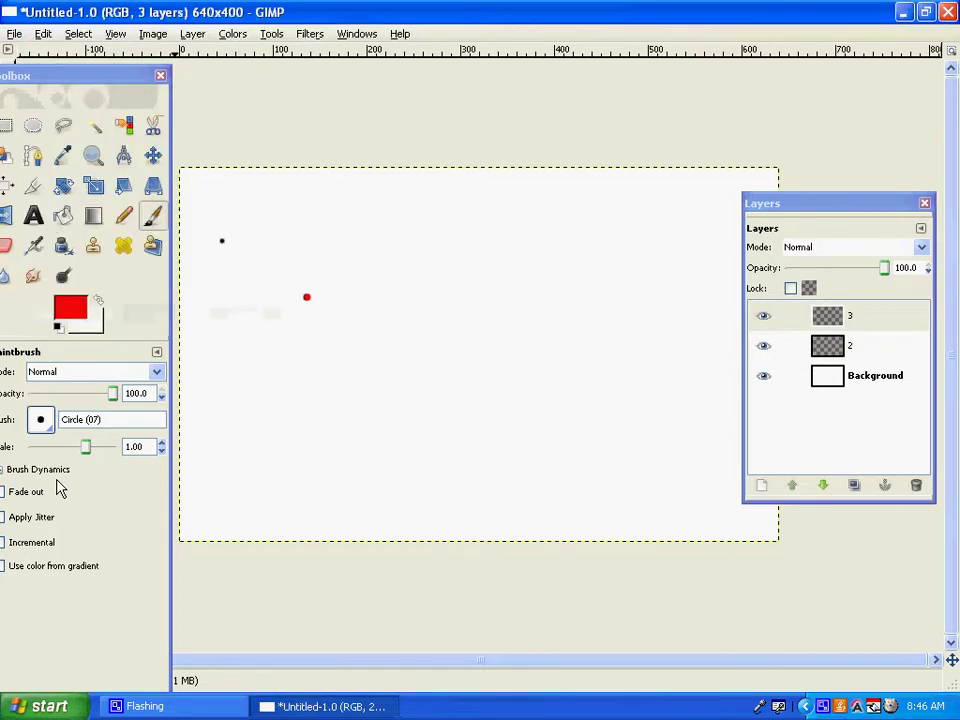
On layer 3, paint a green (00ff06) dot diagonally below and right of the red one with the Circle (09) brush
click(50, 425)
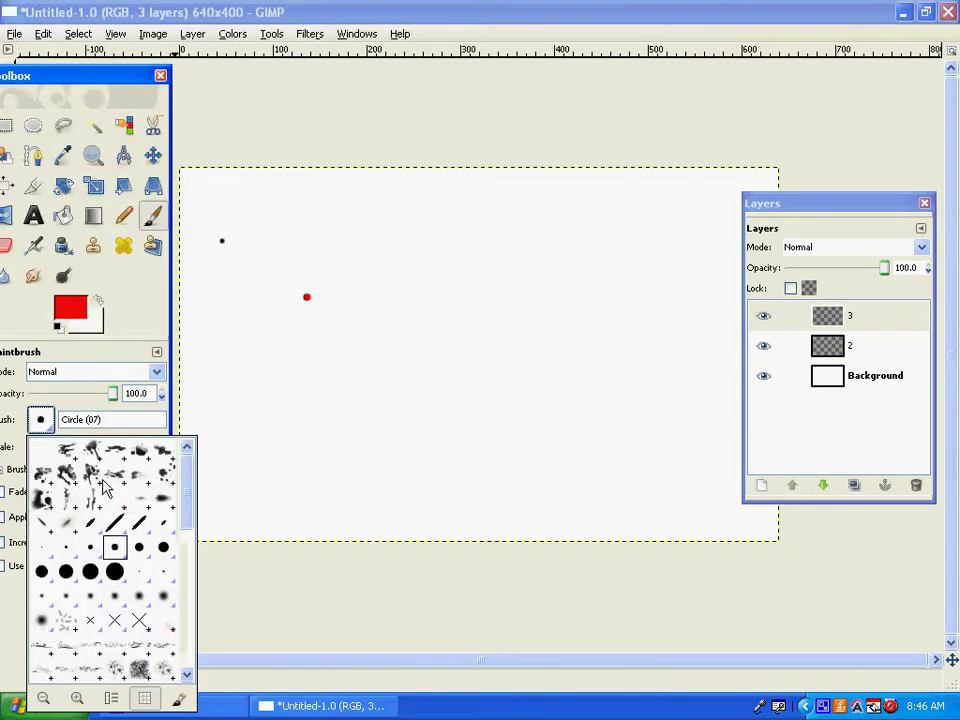
click(114, 544)
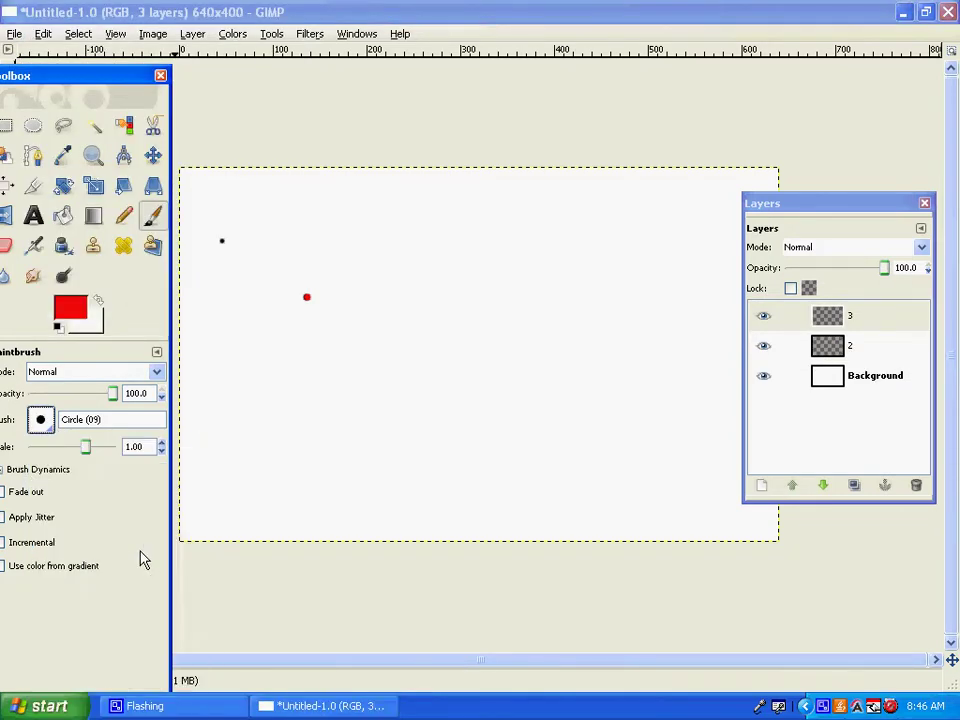
click(70, 308)
click(236, 243)
drag(205, 225, 226, 150)
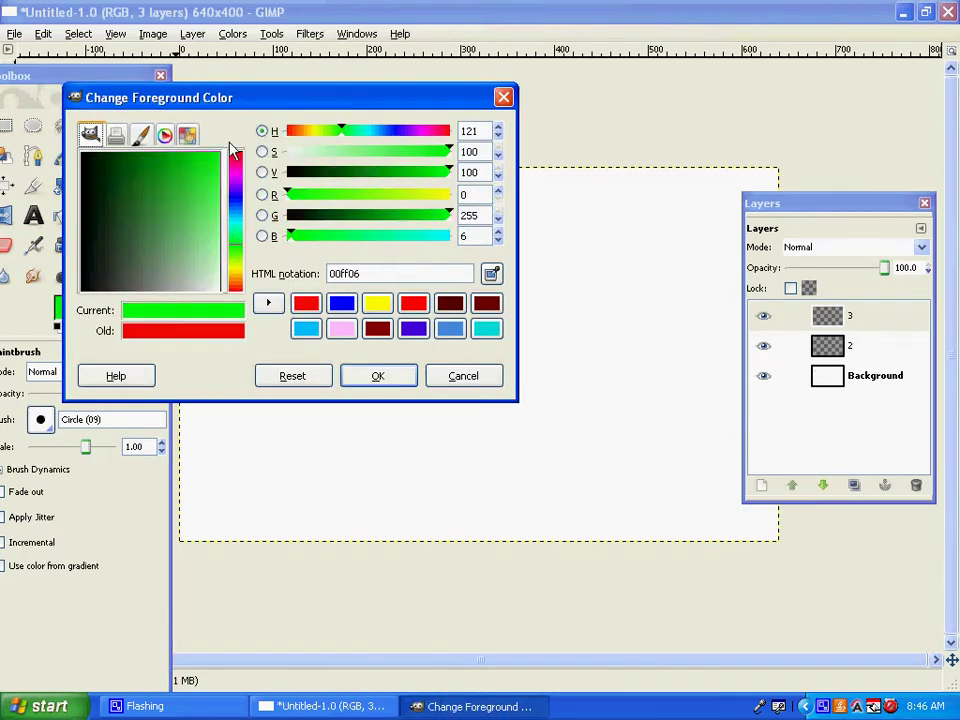
click(378, 376)
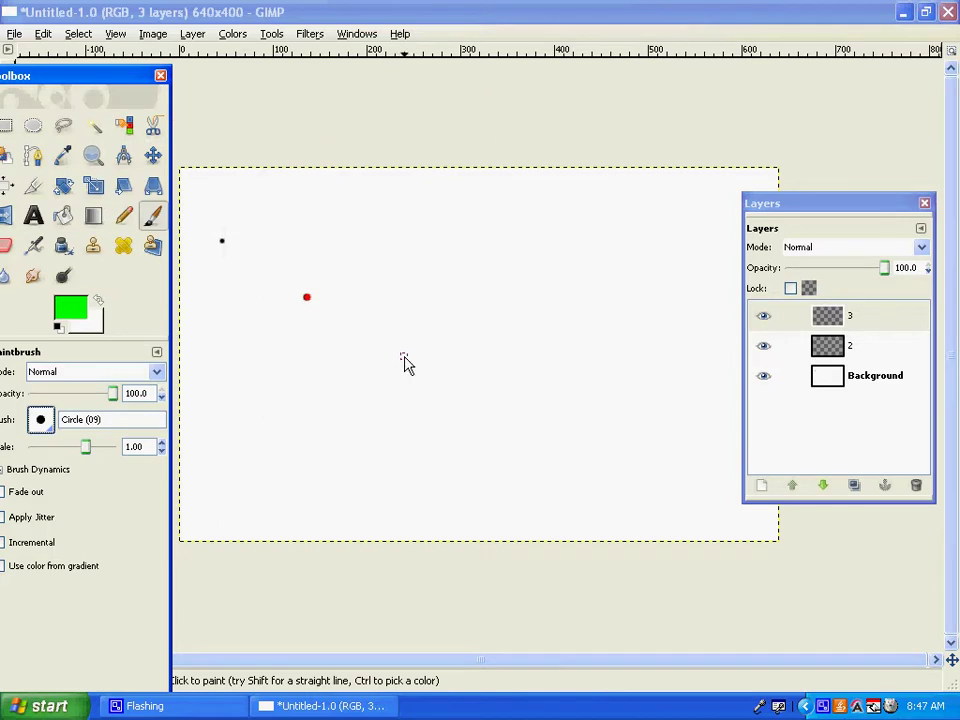
click(403, 356)
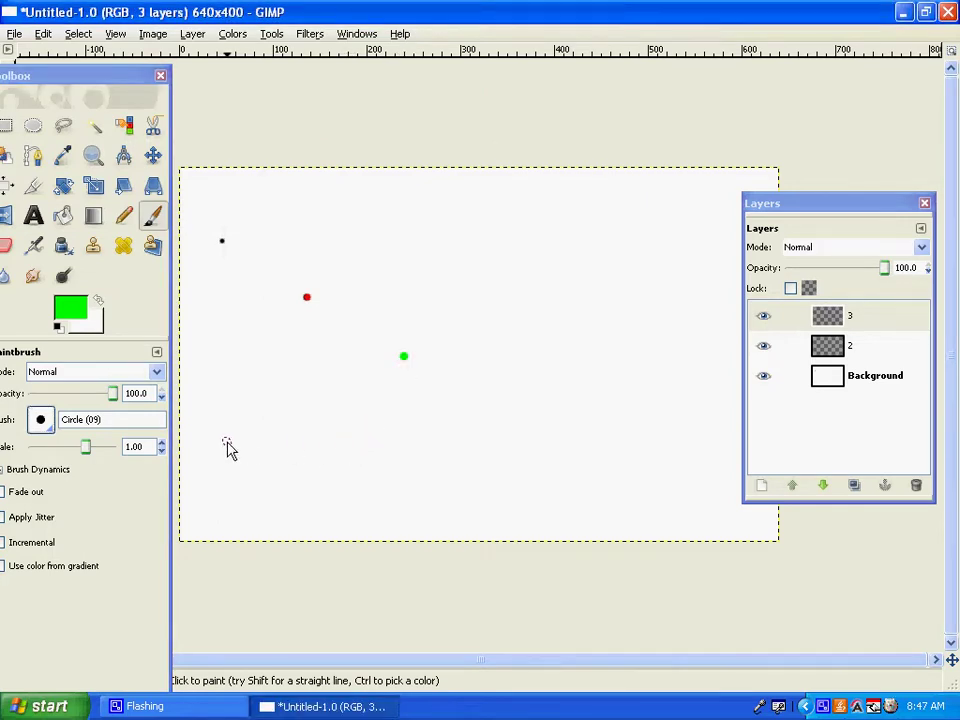
Add another transparent 640 x 400 layer named 4
key(shift+ctrl+n)
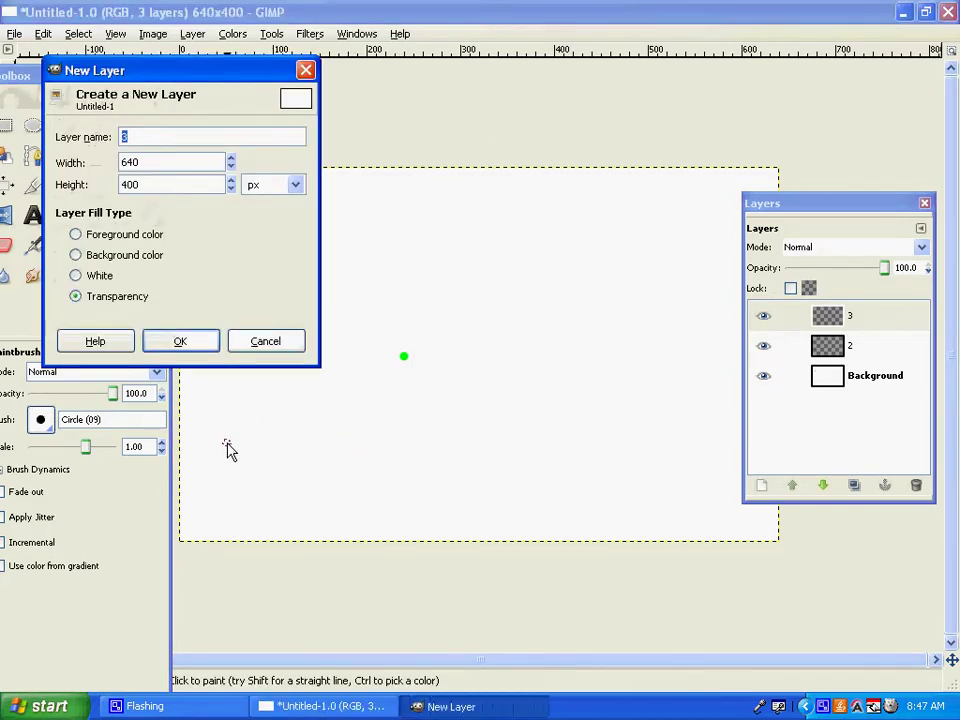
text(4)
click(185, 341)
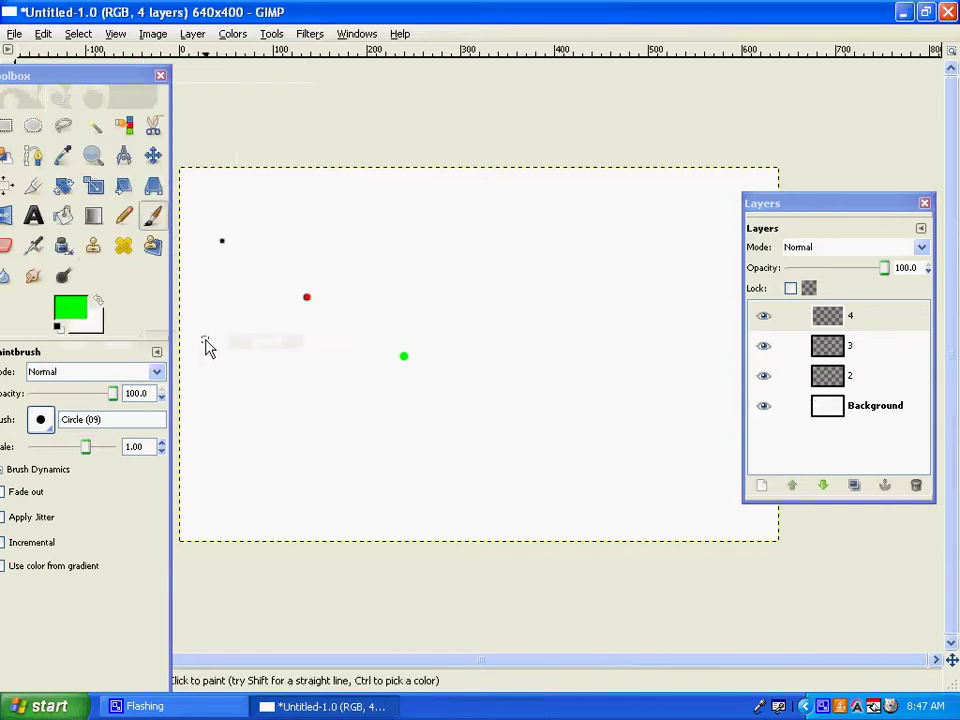
On layer 4, paint a blue (0012ff) dot diagonally below and right of the green one with the Circle (11) brush
click(40, 425)
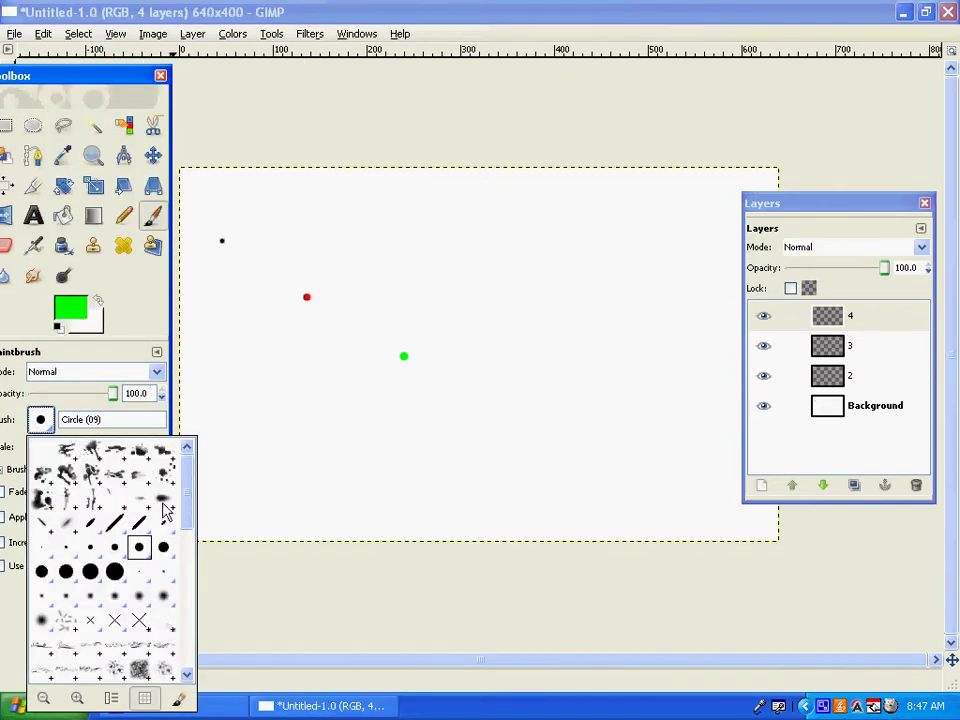
click(166, 548)
click(170, 558)
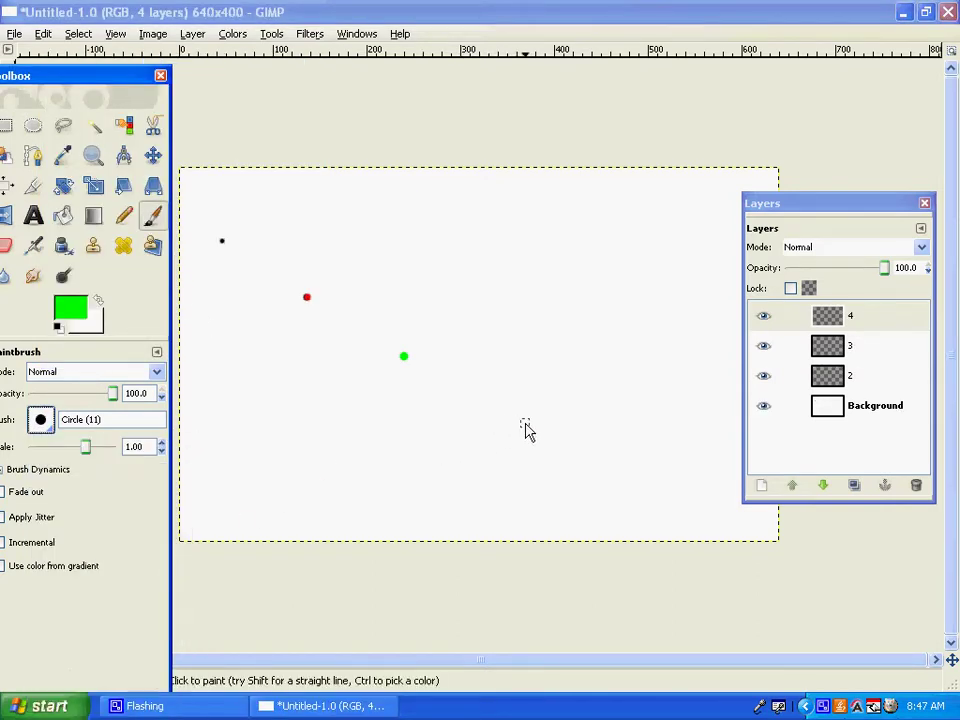
click(72, 308)
click(233, 208)
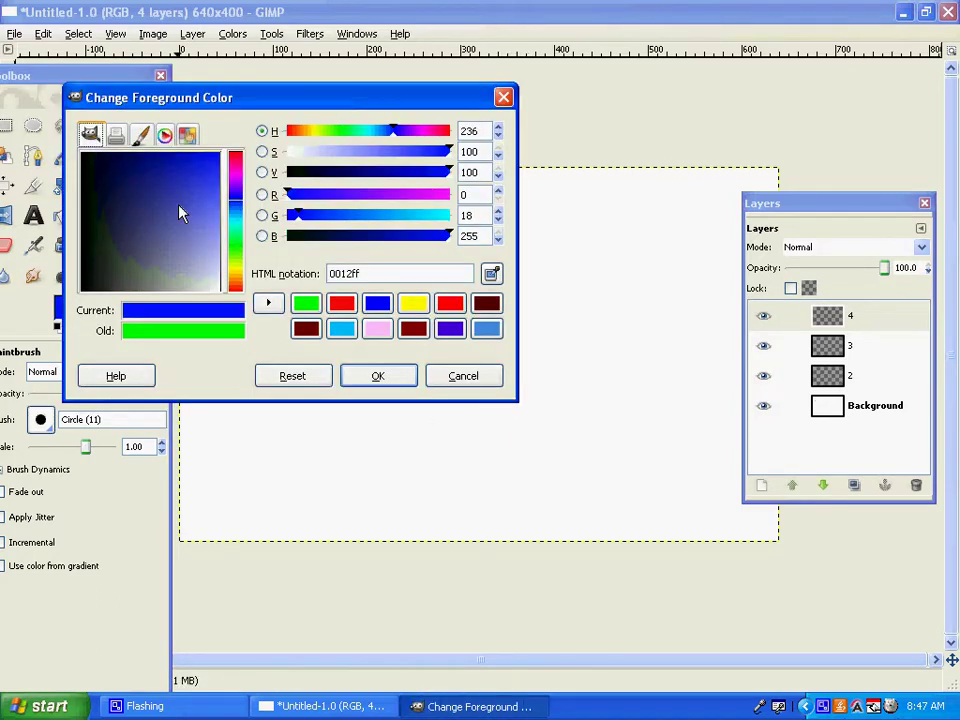
click(368, 378)
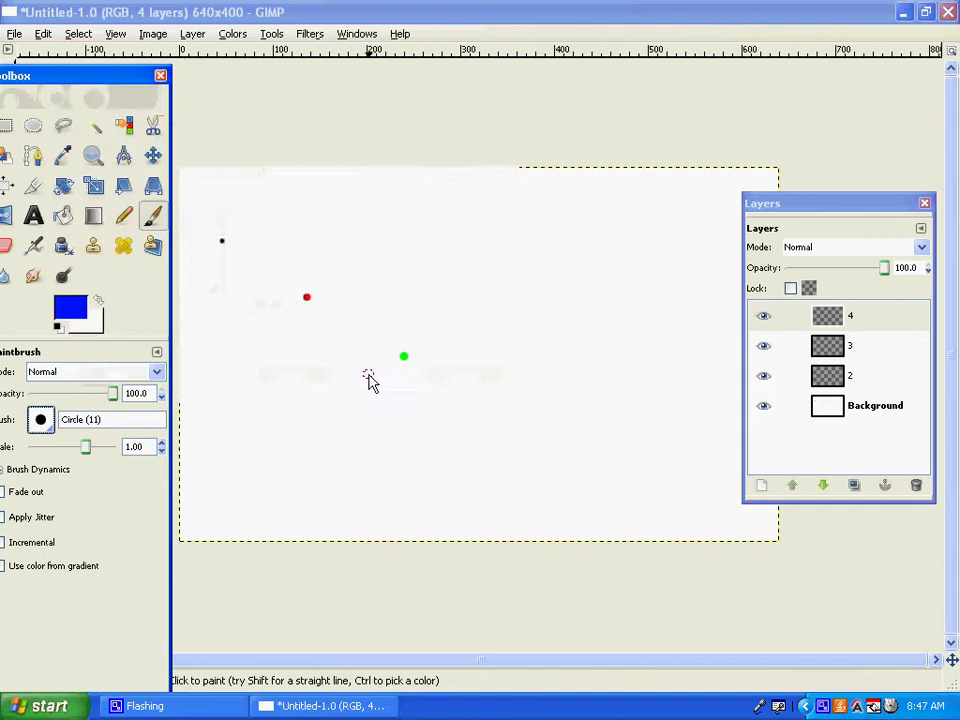
click(511, 423)
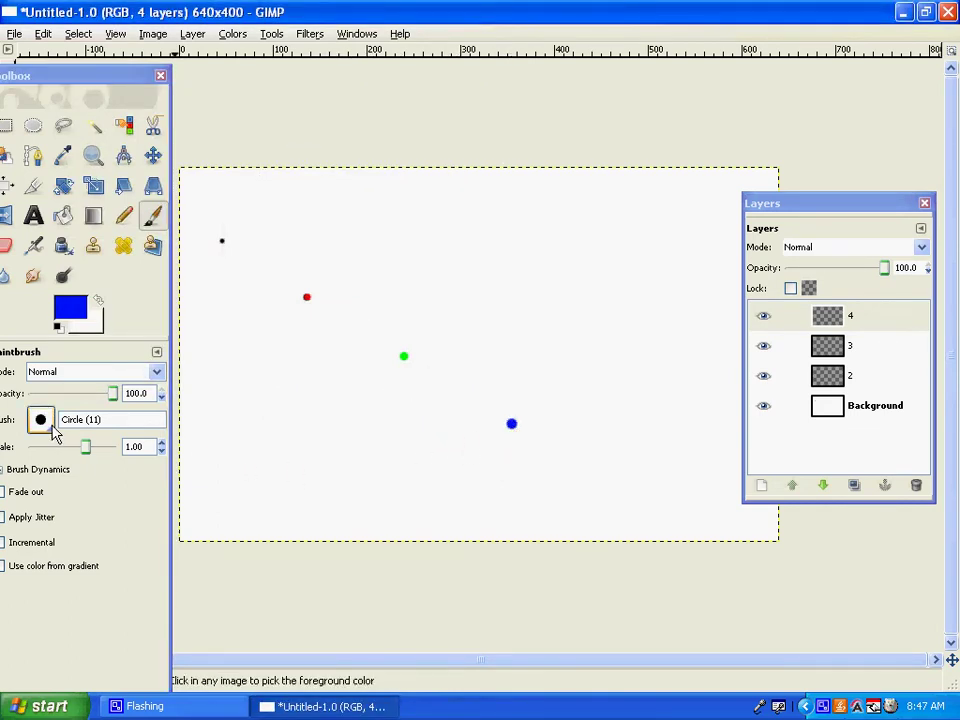
Add a transparent 640 x 400 layer named 5 and paint a magenta (ff03cd) Circle (13) dot below and right of the blue one
key(shift+ctrl+n)
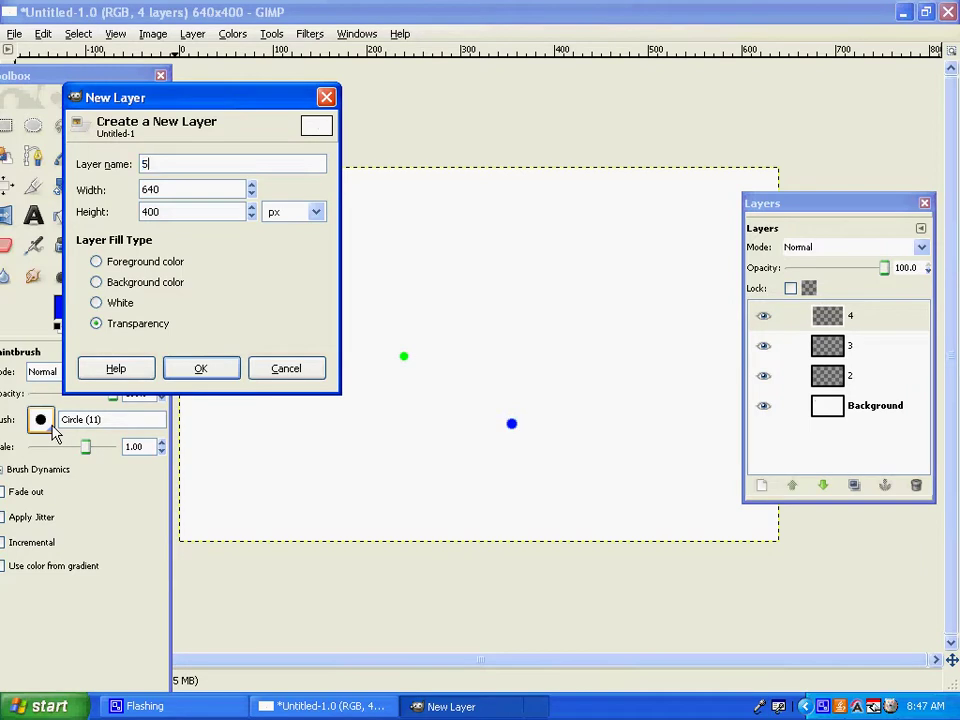
key(Return)
click(42, 420)
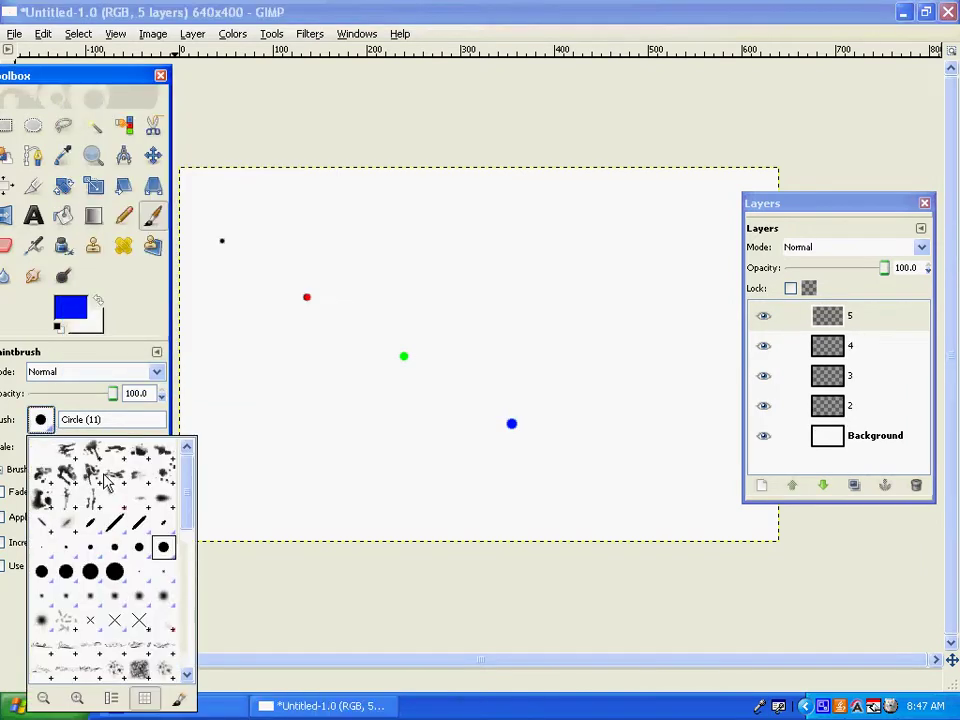
click(44, 579)
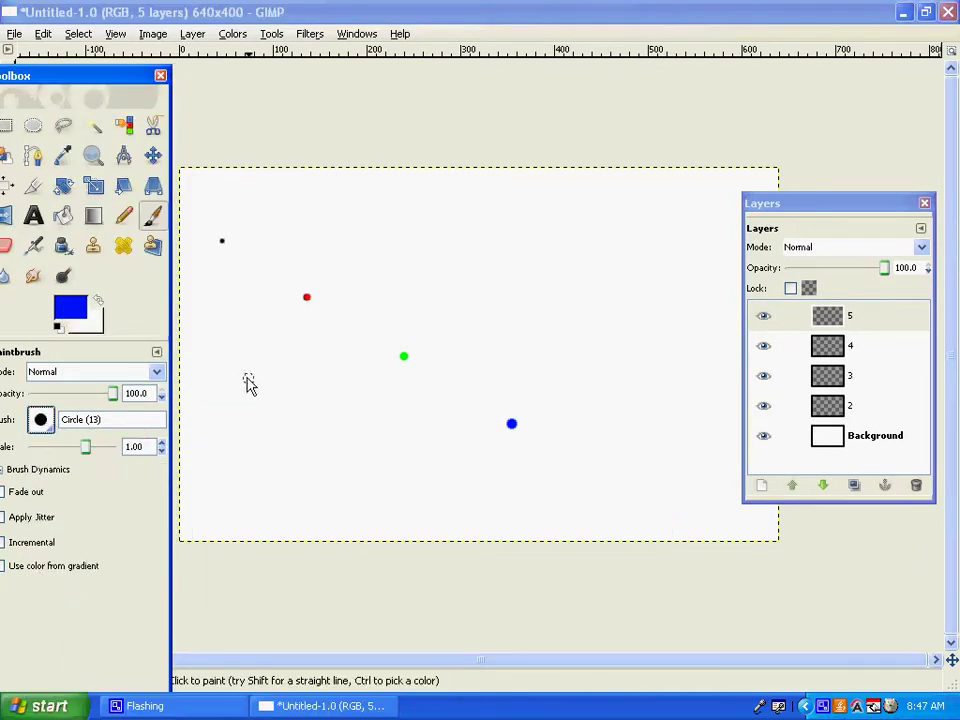
click(70, 308)
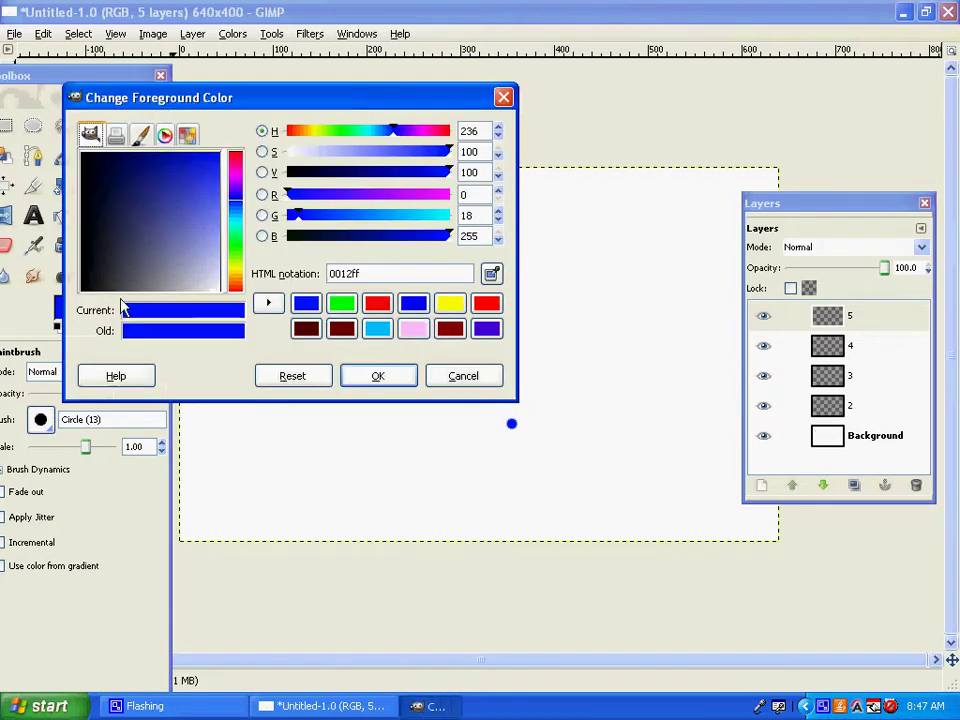
click(231, 170)
click(219, 153)
click(384, 380)
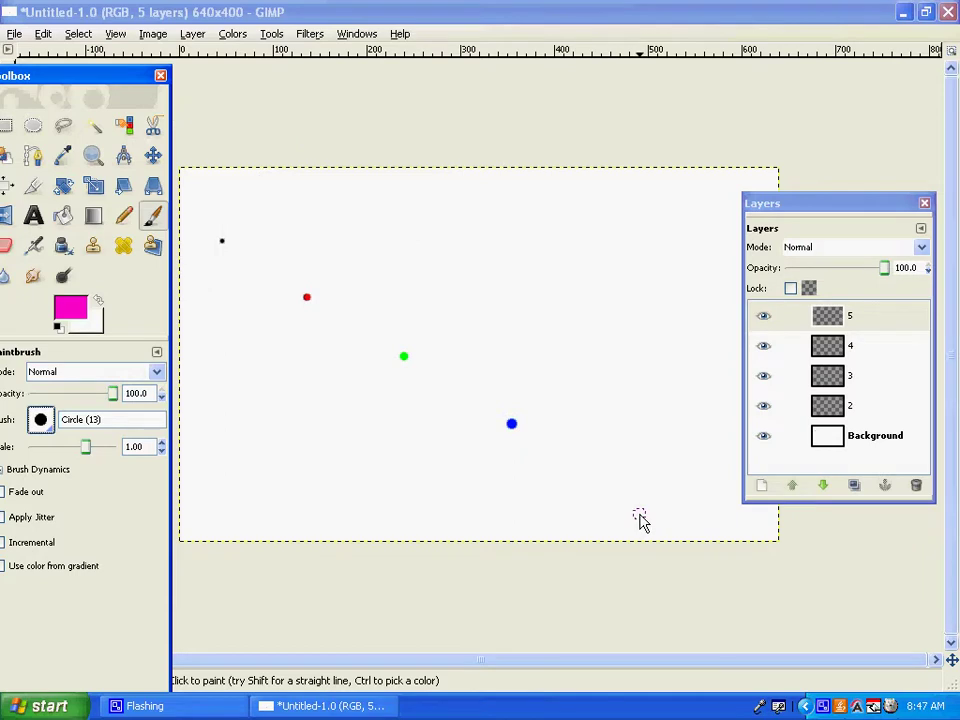
click(594, 480)
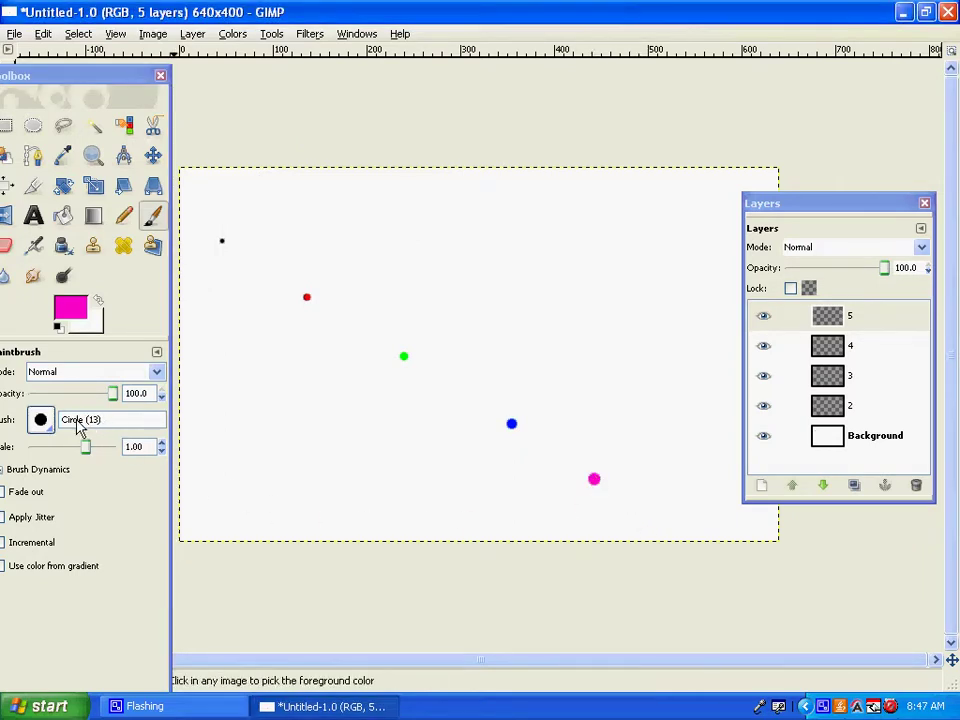
Add a layer named 6 and paint a magenta dot on the canvas's lower edge, right of the previous one, with the Circle (15) brush
key(ctrl+shift+n)
key(Return)
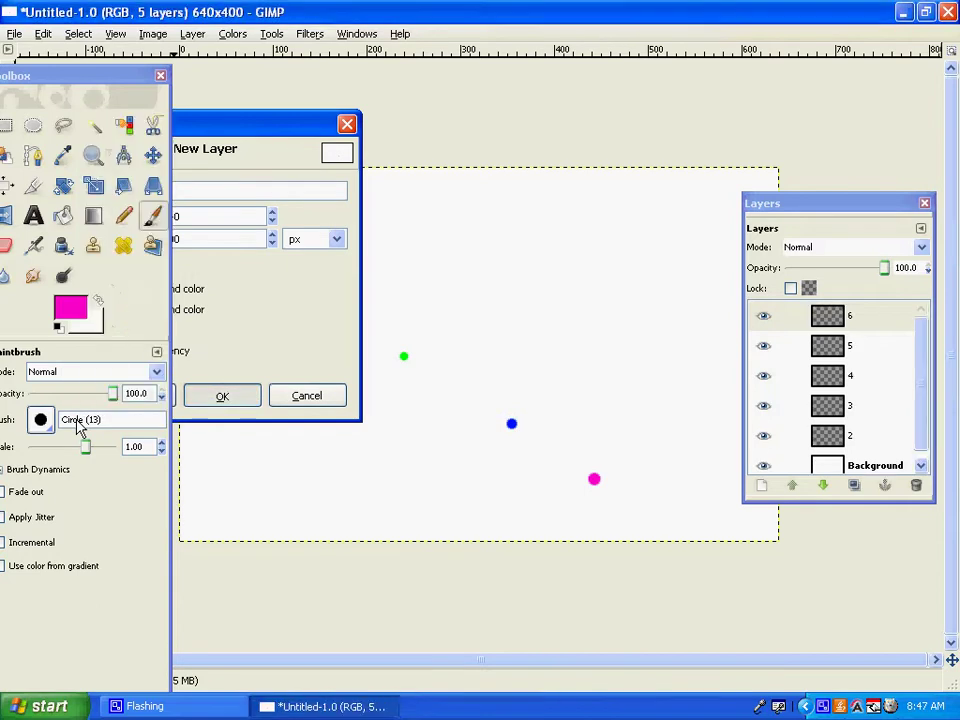
click(41, 423)
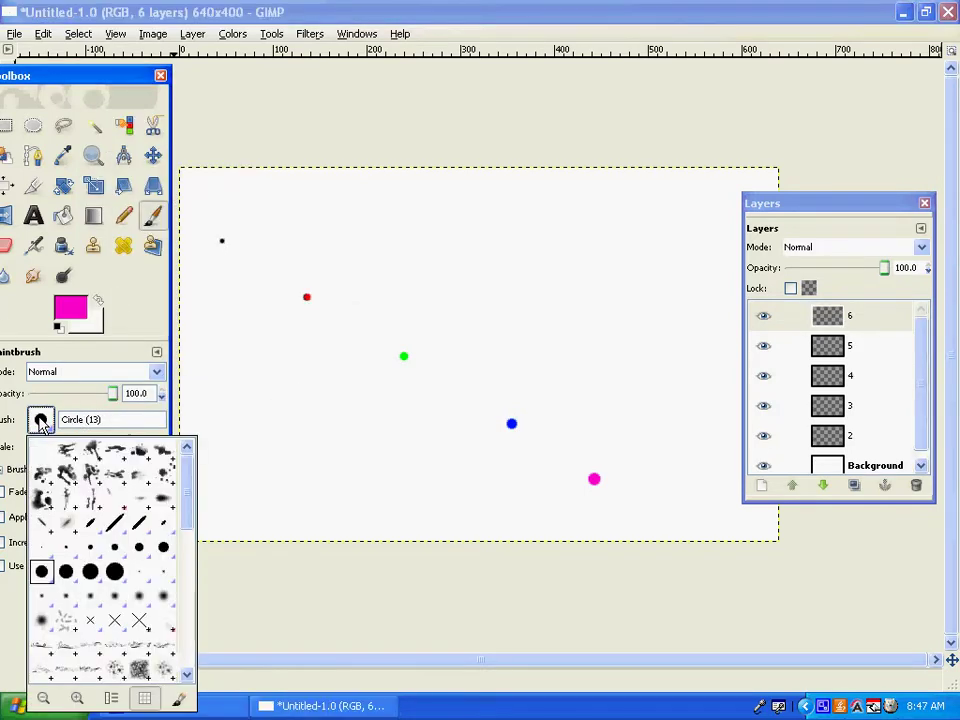
click(66, 572)
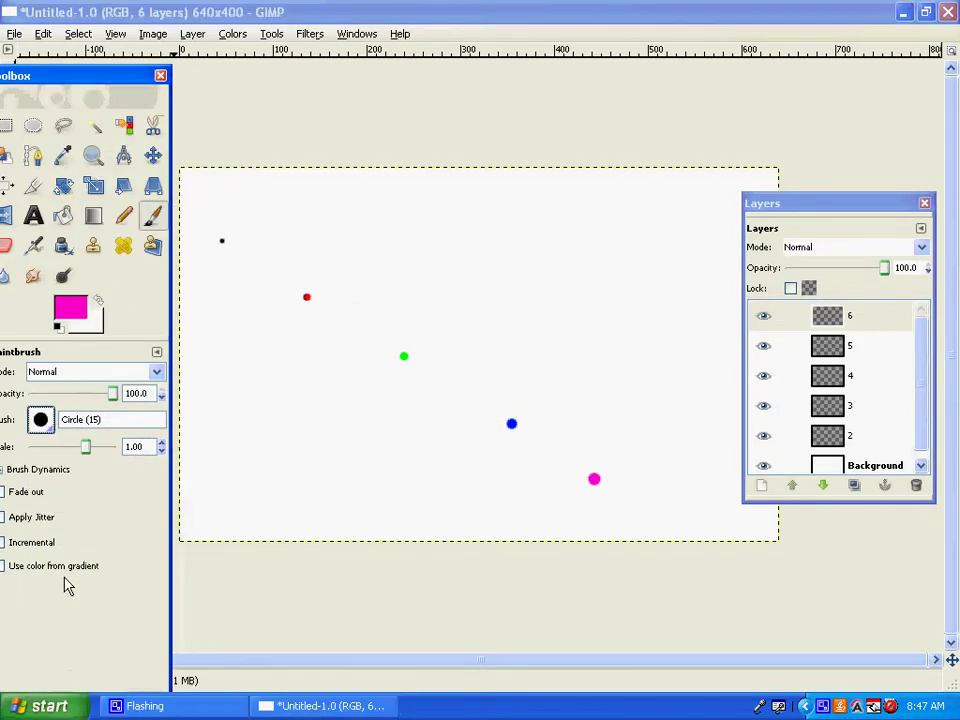
click(668, 533)
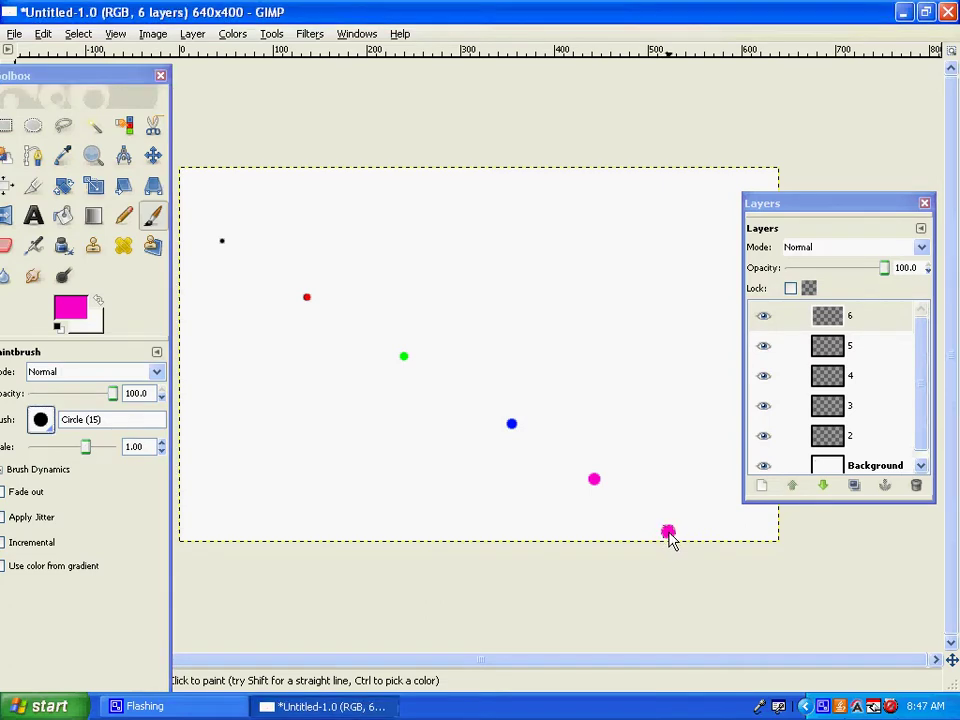
Set the foreground colour to red (ff0000) and paint over the dot on layer 6
click(70, 310)
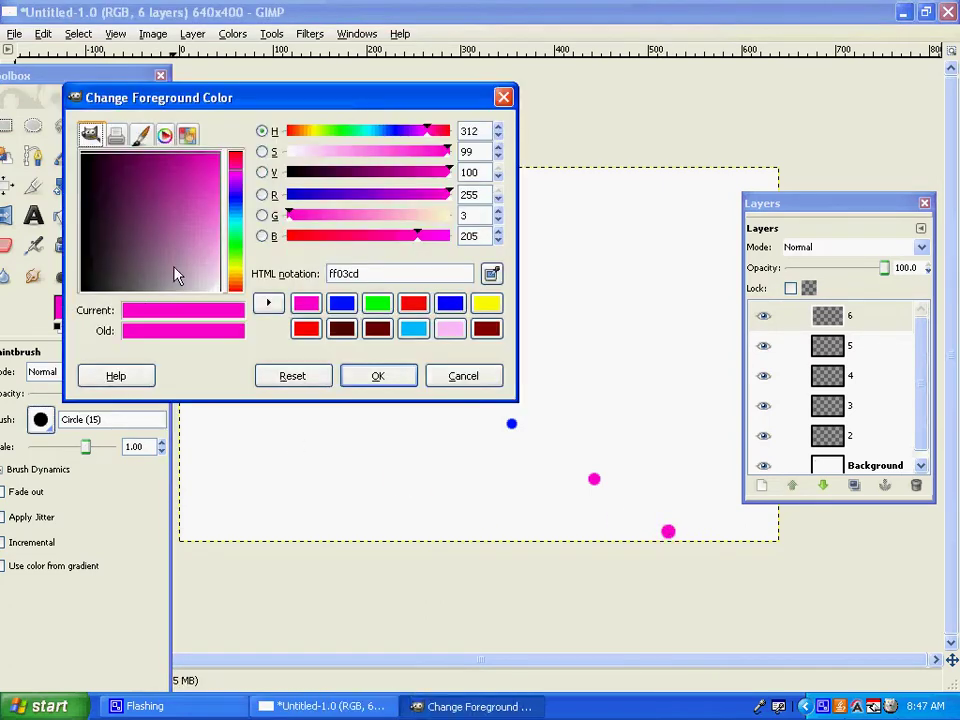
click(240, 154)
click(210, 161)
click(221, 153)
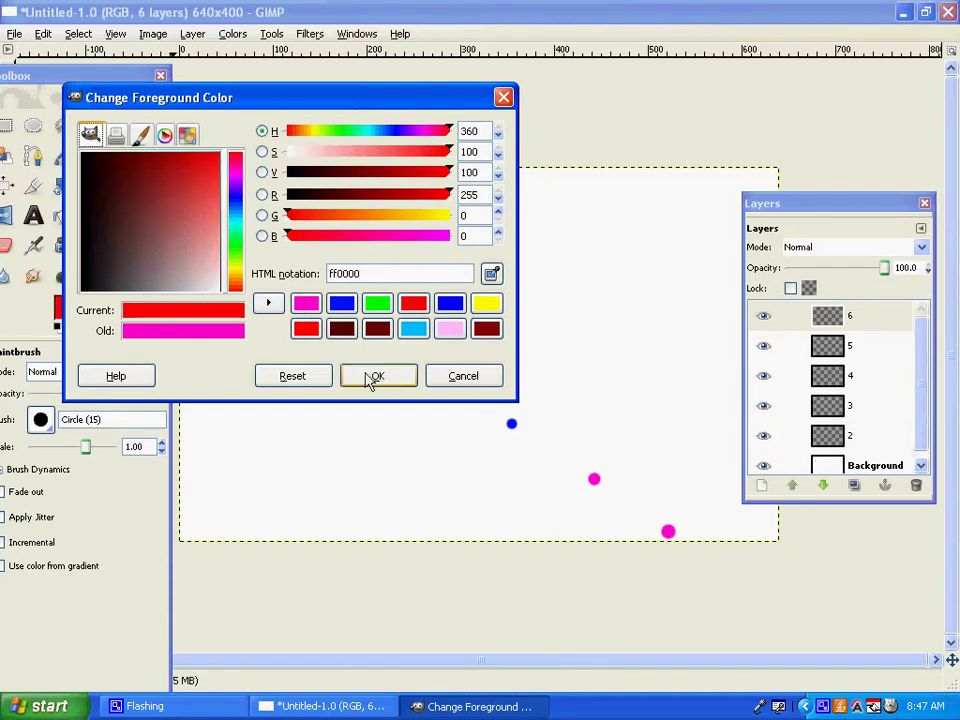
click(374, 376)
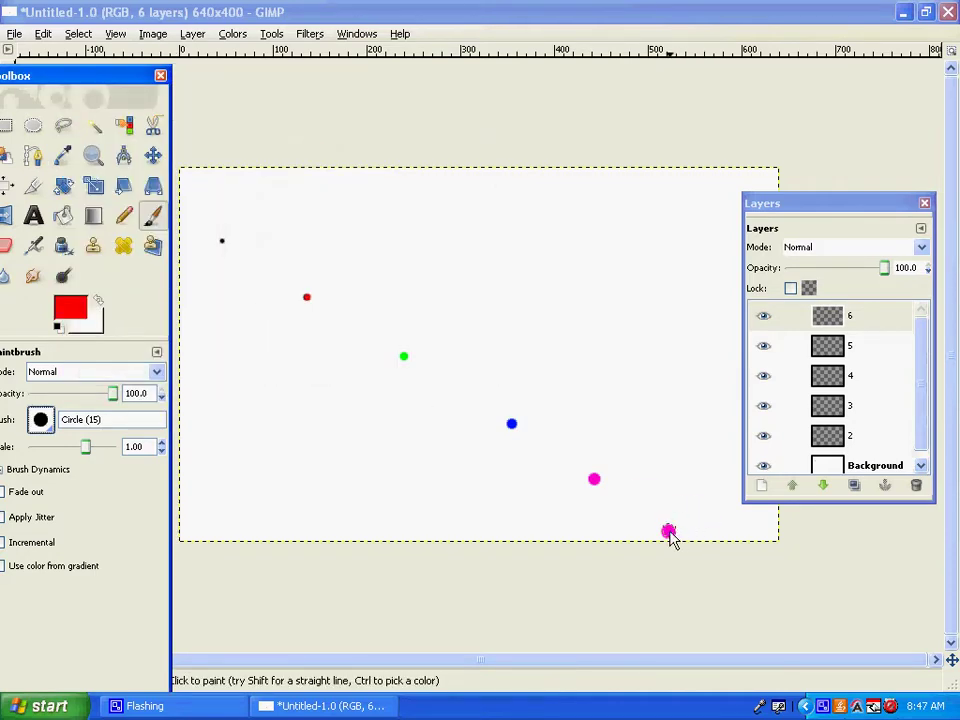
click(668, 531)
Move the Layers dialog clear of the canvas and add a transparent 640 x 400 layer named 7
drag(852, 215, 941, 85)
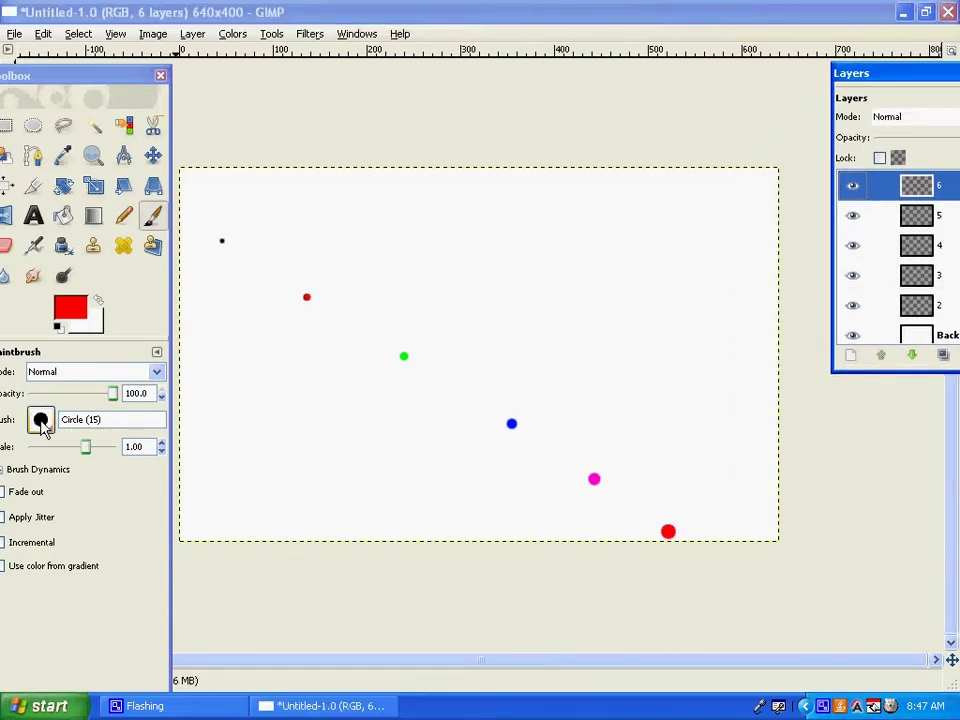
key(shift+ctrl+n)
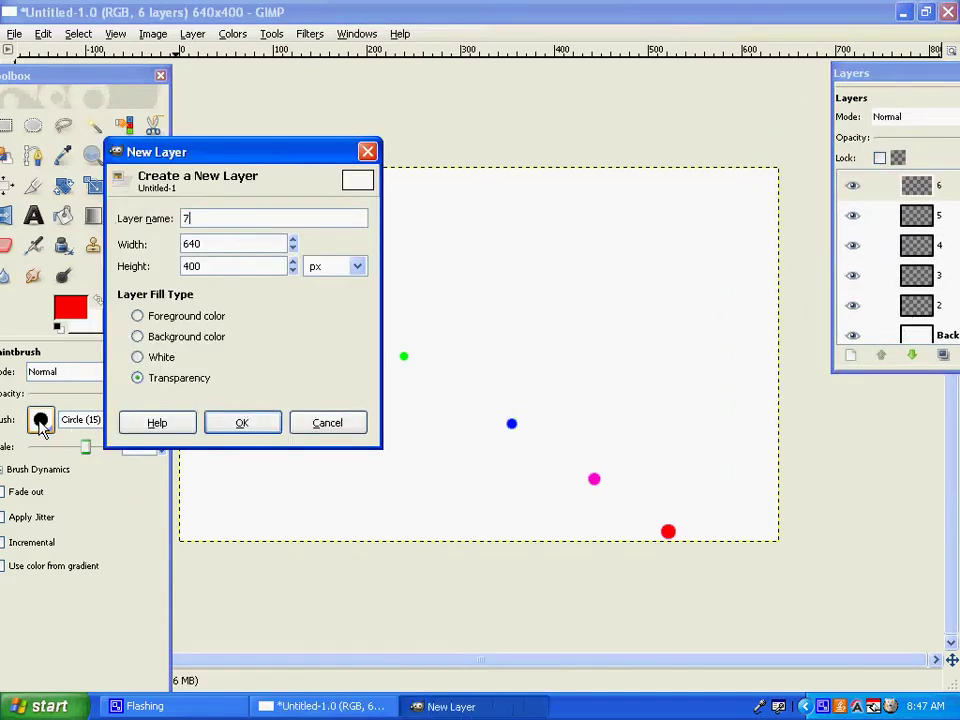
key(Return)
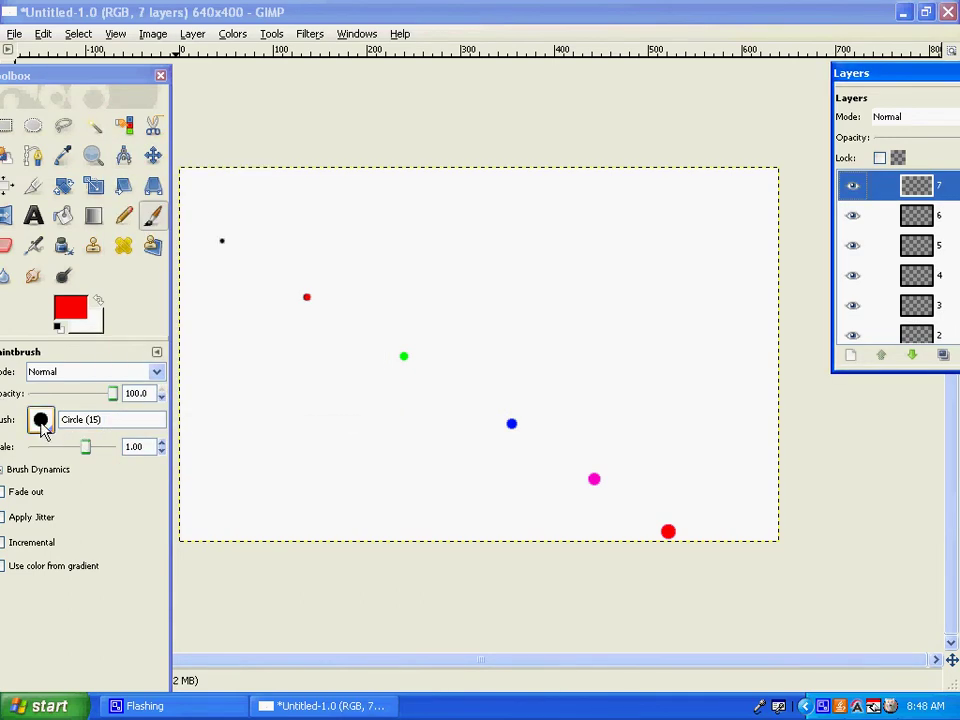
On layer 7, paint a lime green (60ff00) dot at the canvas's right edge, above the large red one, with the Circle (17) brush
click(42, 425)
click(88, 582)
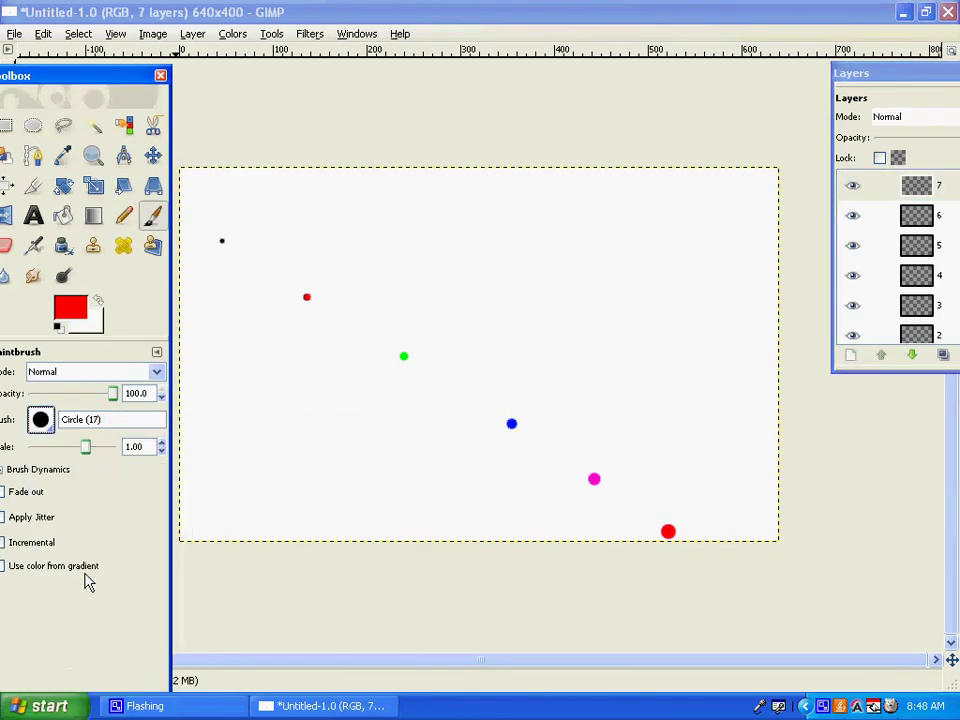
click(72, 309)
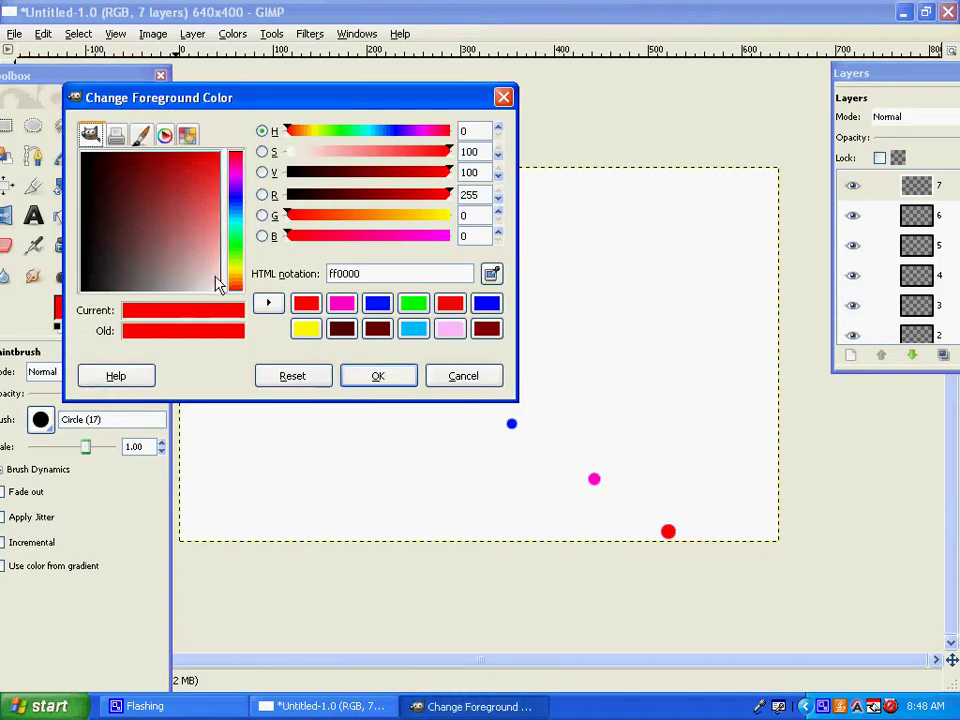
click(237, 256)
drag(180, 200, 220, 152)
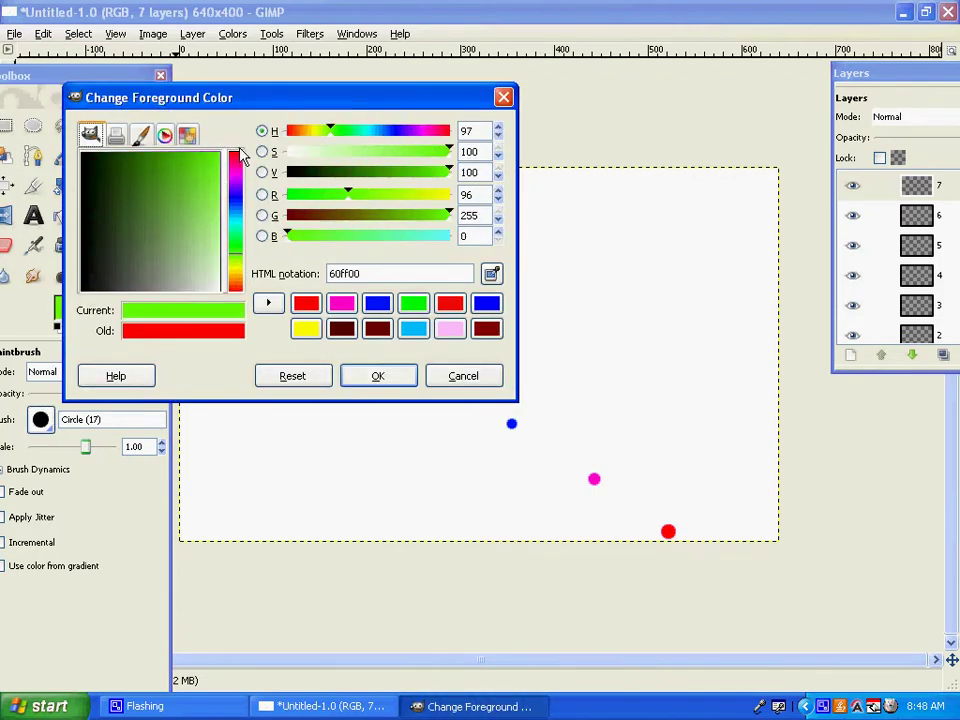
click(375, 378)
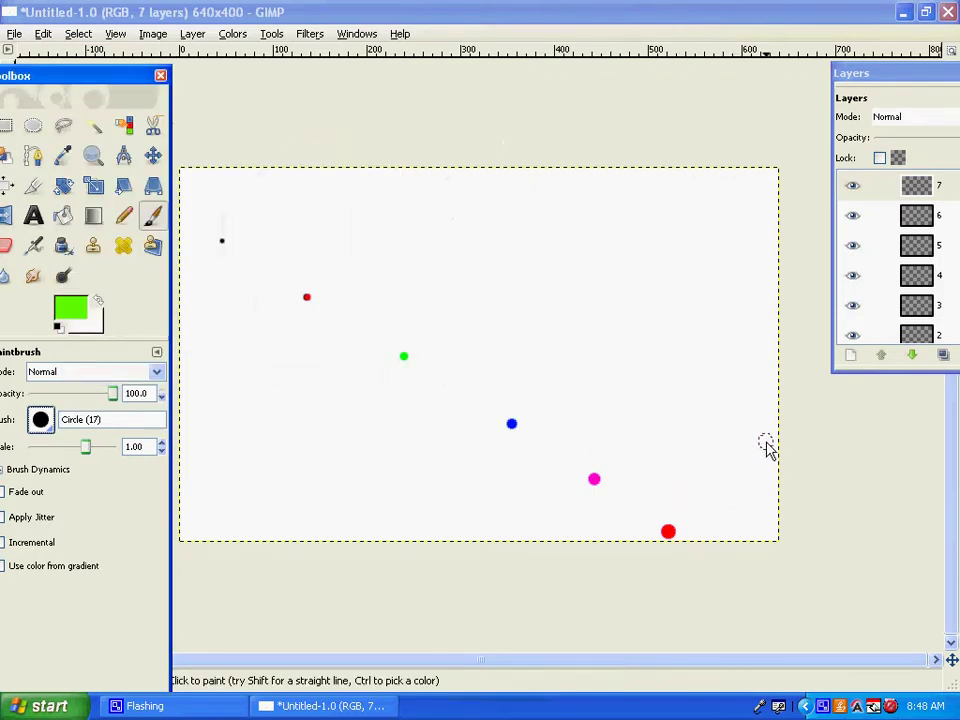
click(766, 441)
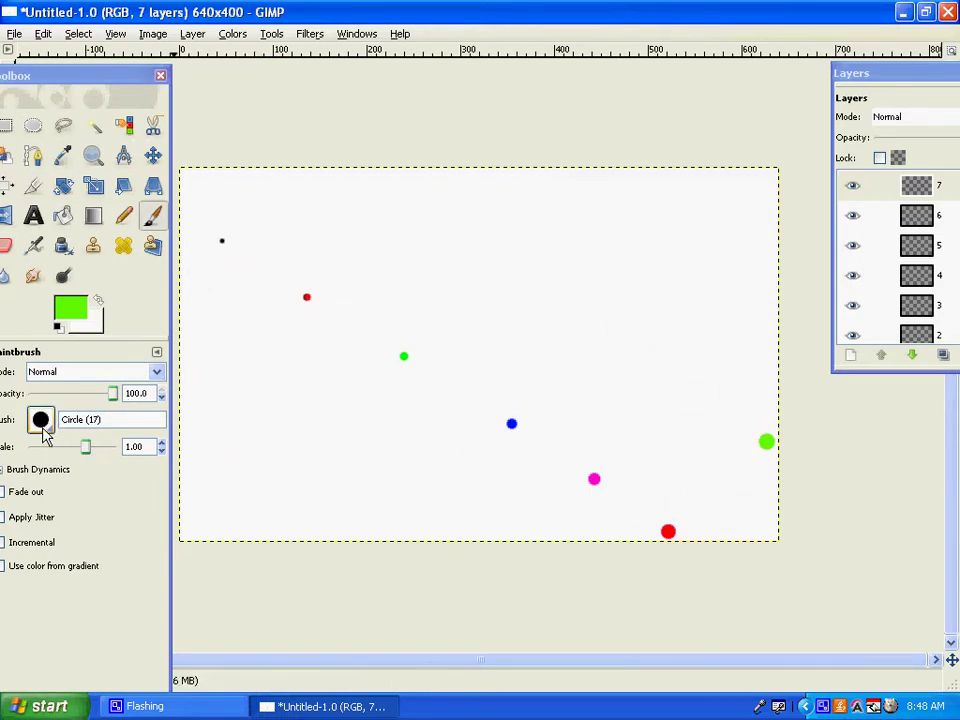
Add a transparent 640 x 400 layer named 8 and paint a yellow (fffc1e) Circle (19) dot above and left of the lime green one
key(ctrl+shift+n)
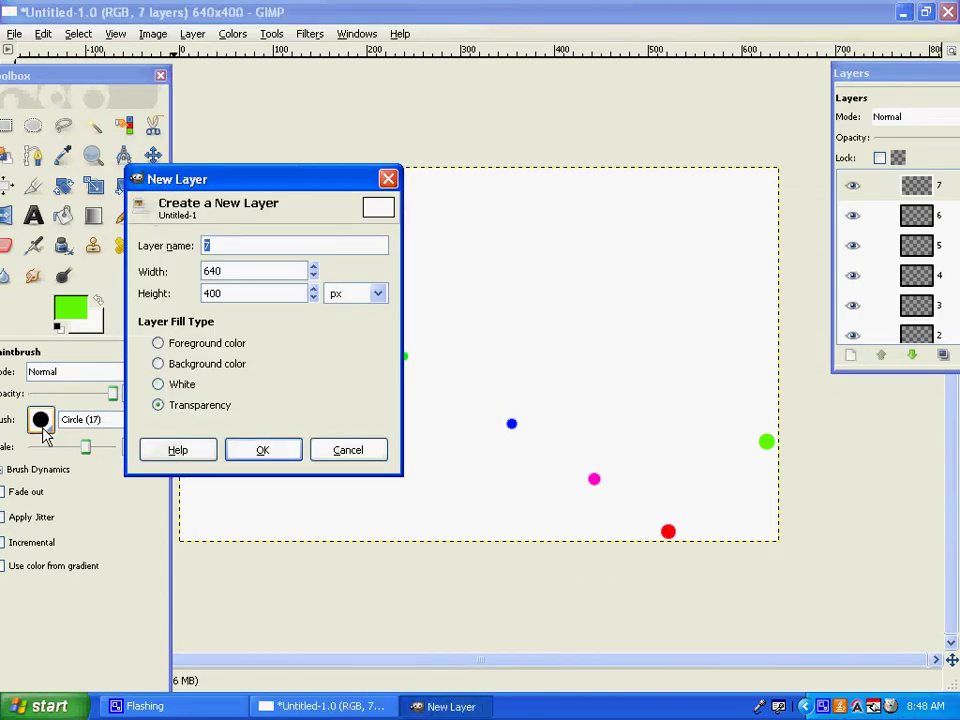
key(Return)
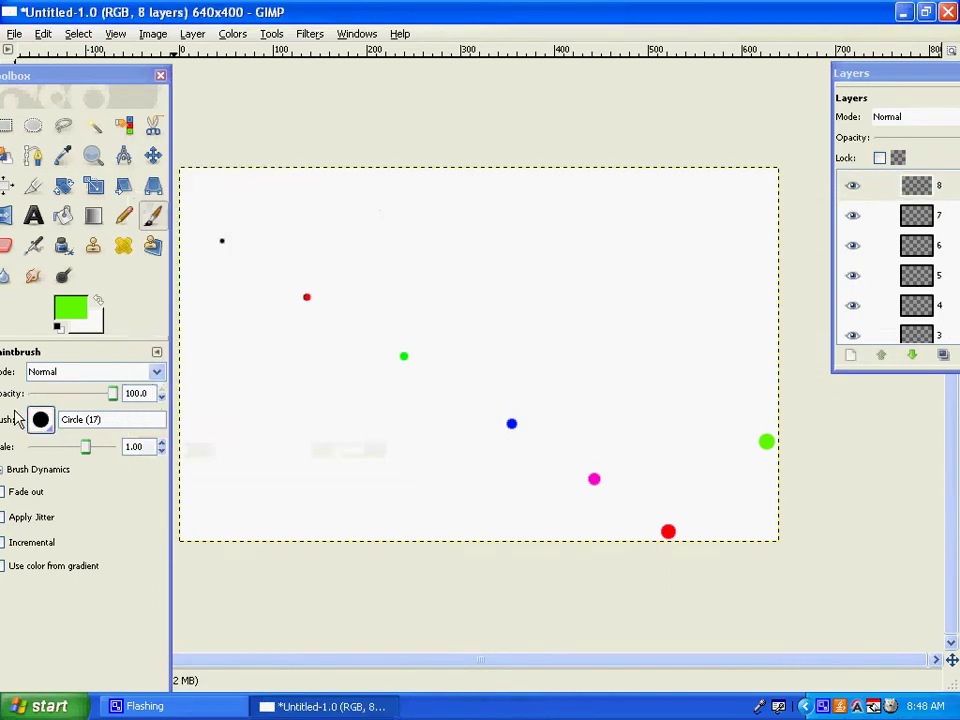
click(57, 433)
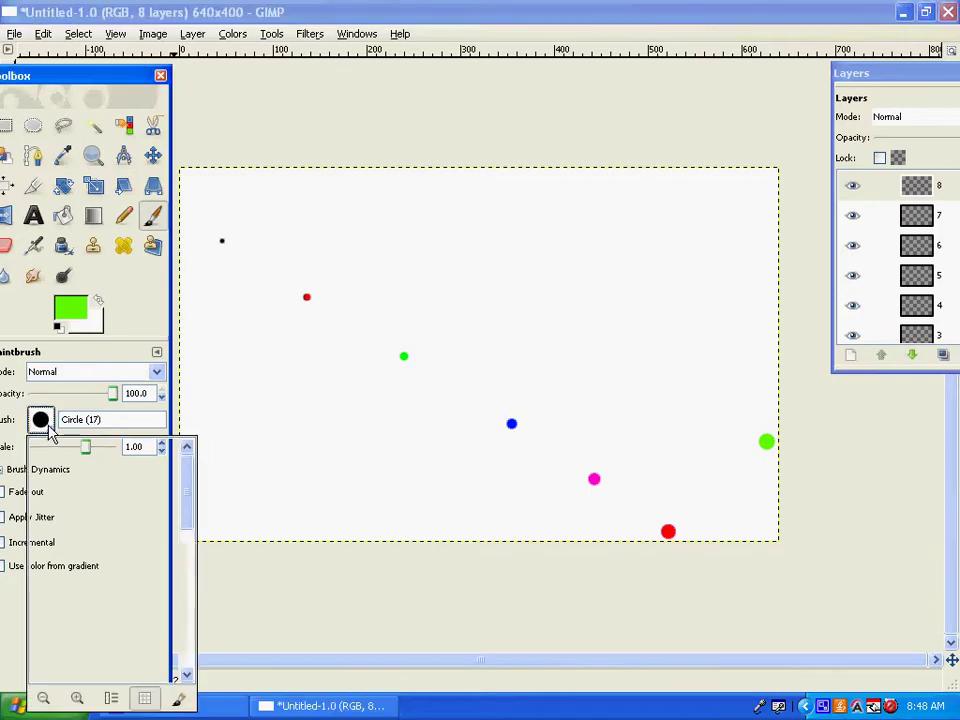
click(113, 576)
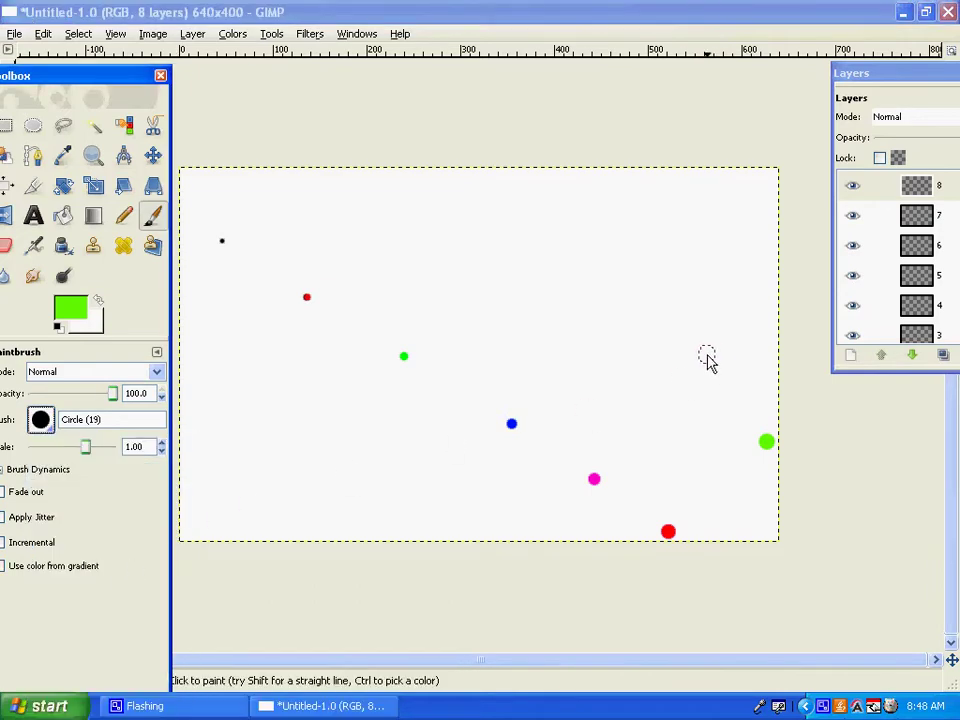
click(70, 310)
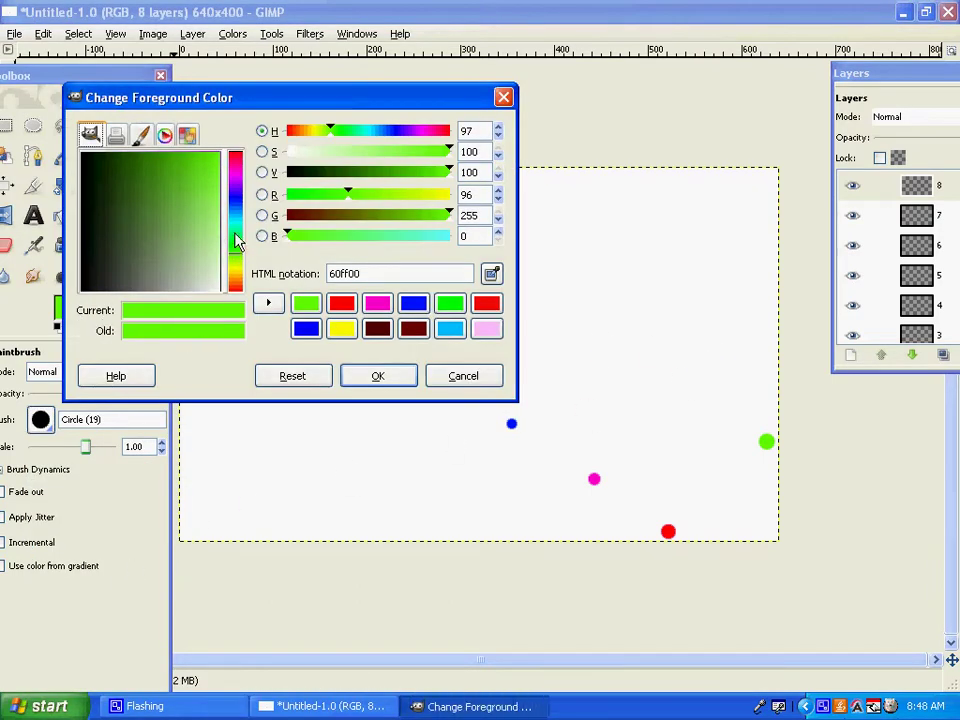
drag(242, 273, 232, 272)
drag(200, 200, 215, 165)
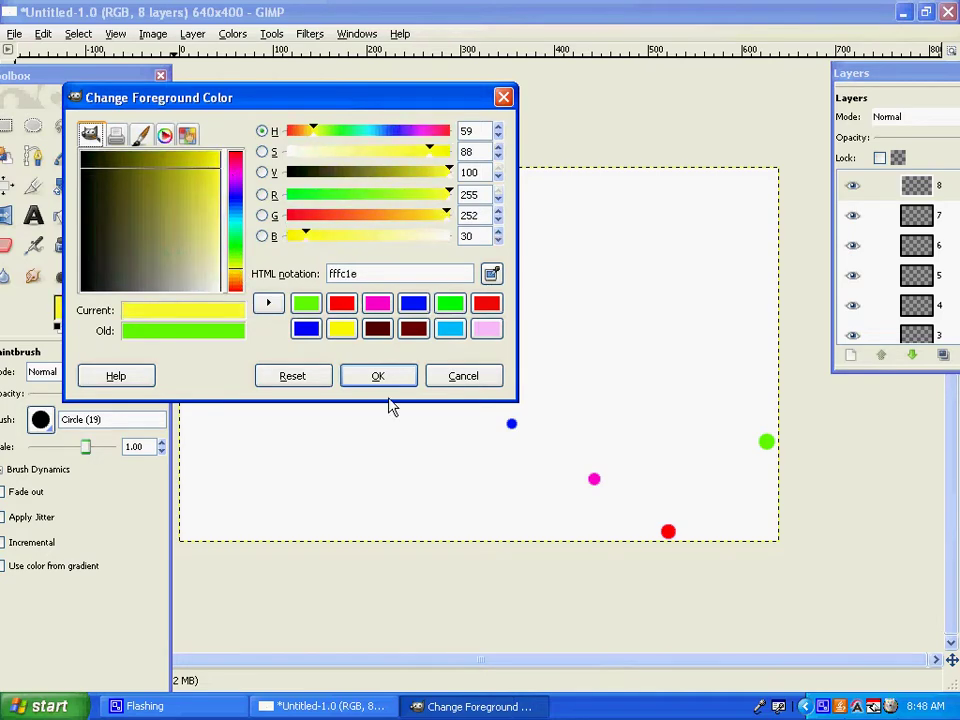
click(385, 378)
click(647, 344)
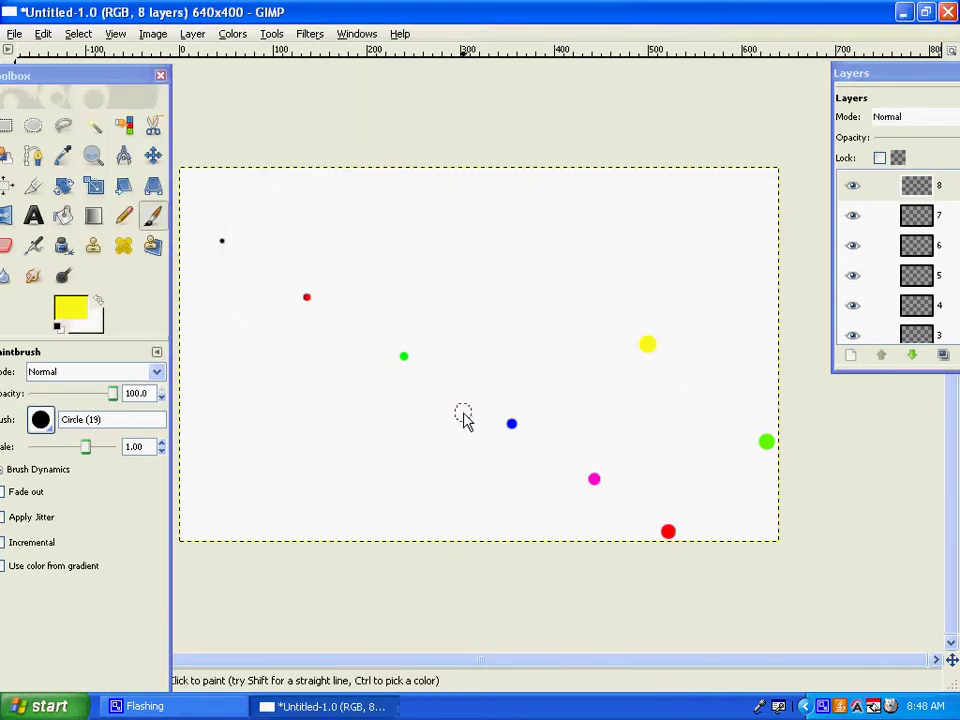
click(41, 420)
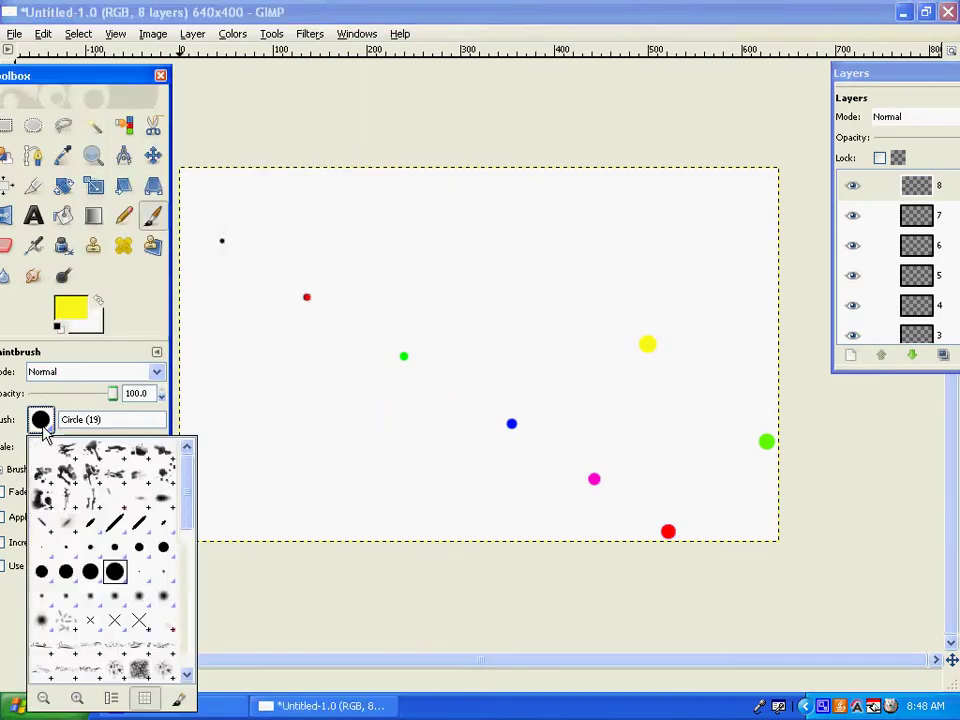
click(50, 428)
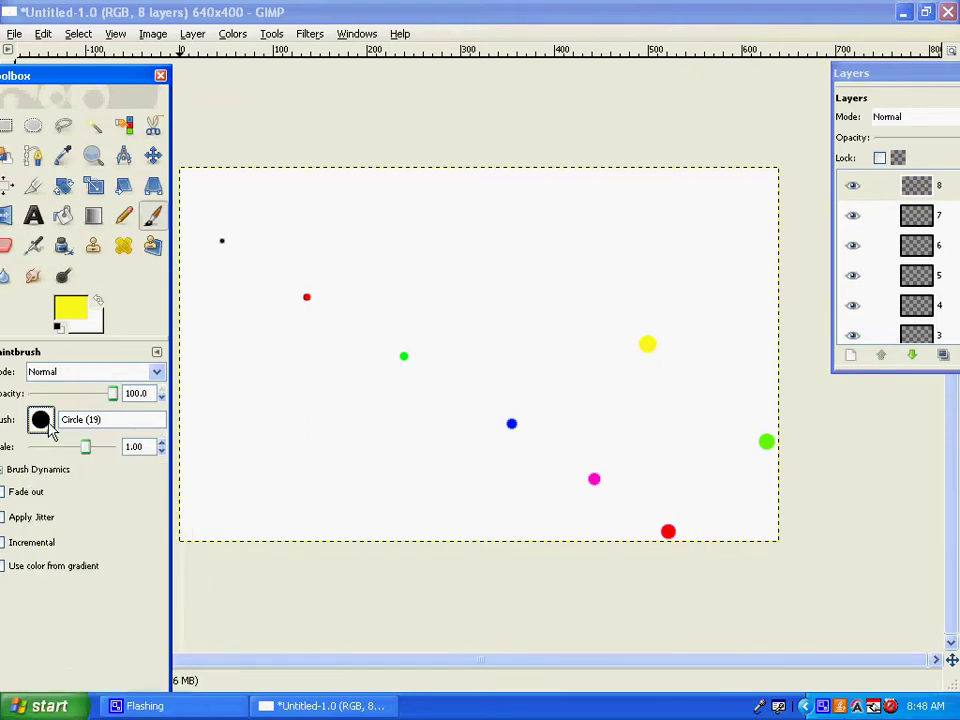
Add a transparent 640 x 400 layer named 9 and paint a blue (005aff) Circle (17) dot above and left of the yellow one
key(ctrl+shift+n)
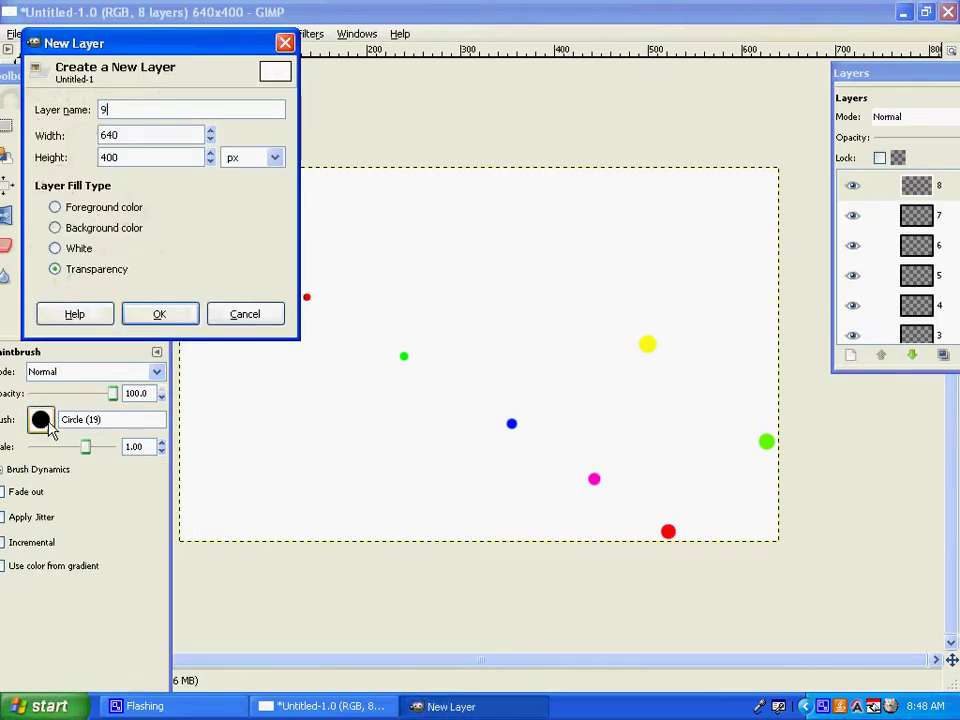
key(Return)
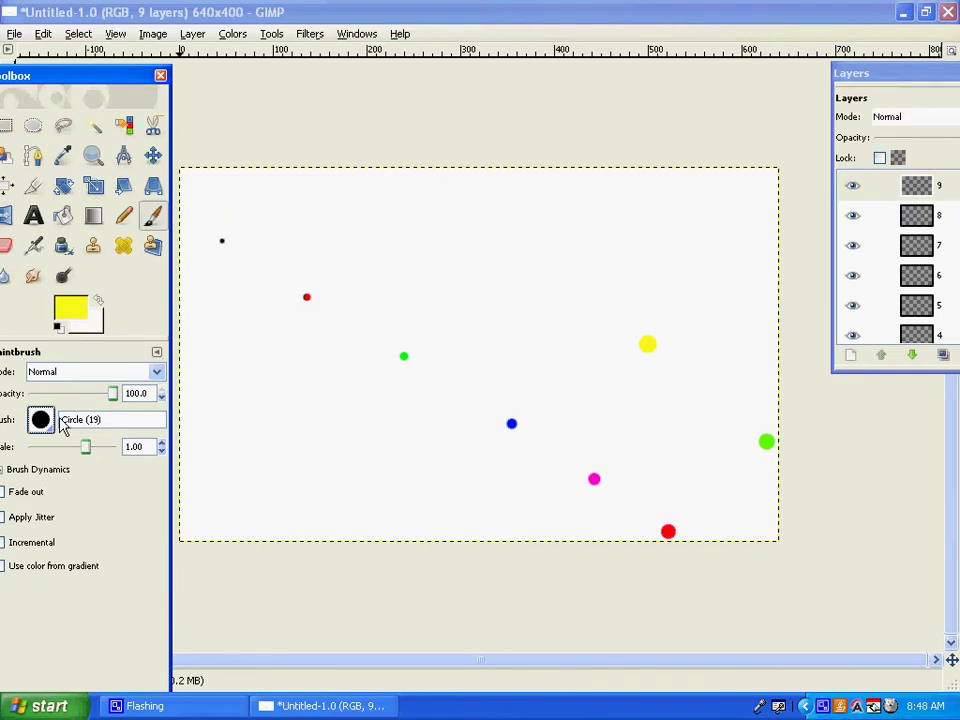
click(50, 428)
click(79, 574)
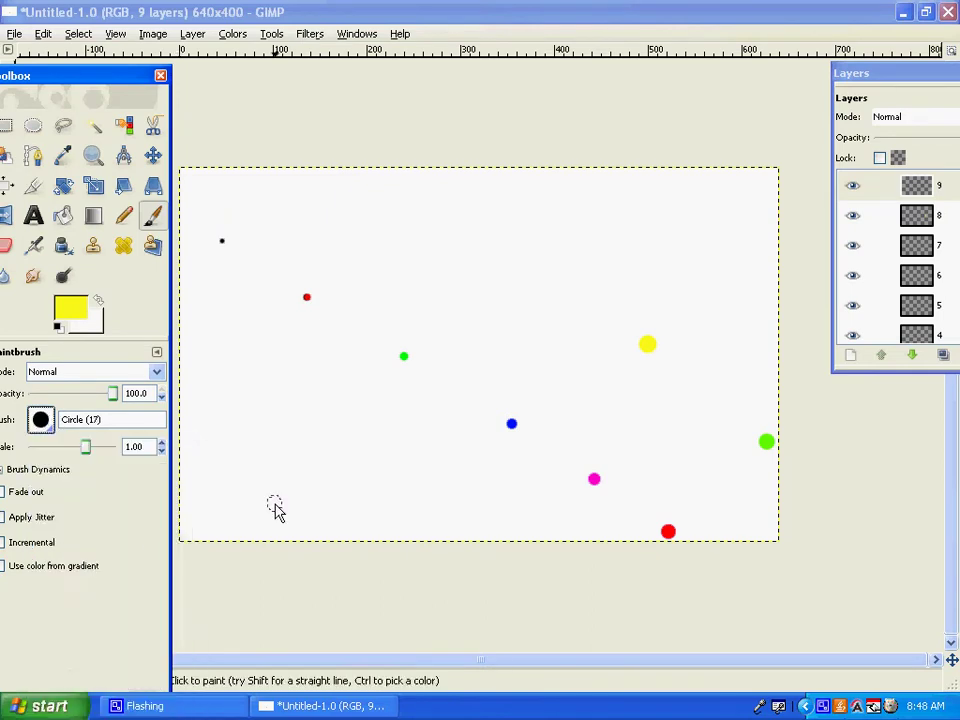
click(70, 308)
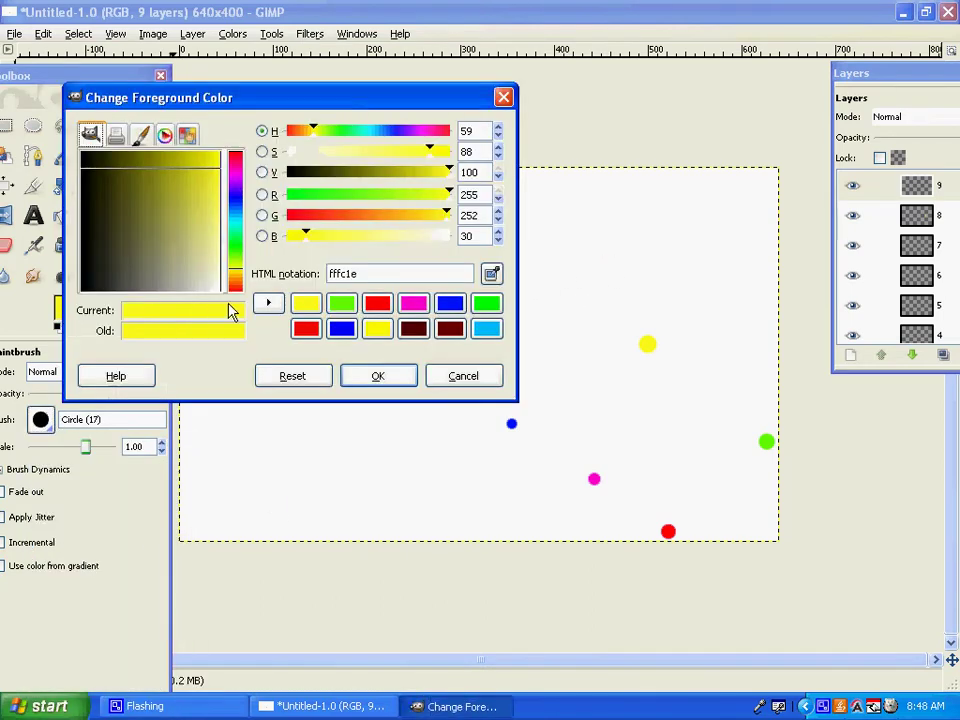
click(234, 242)
click(235, 208)
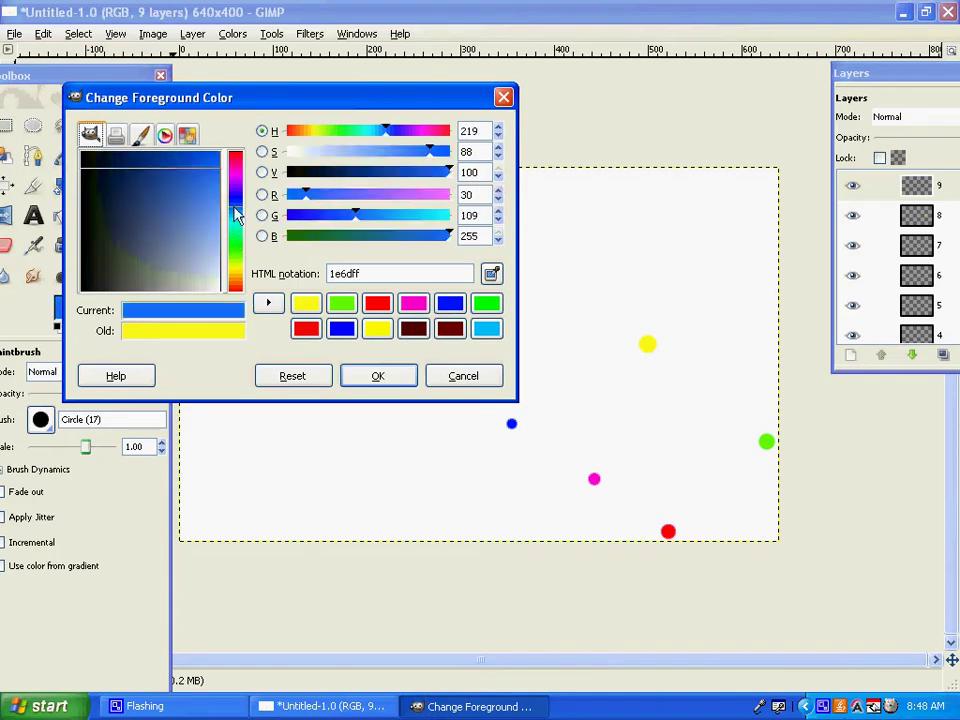
drag(207, 211, 228, 168)
click(405, 380)
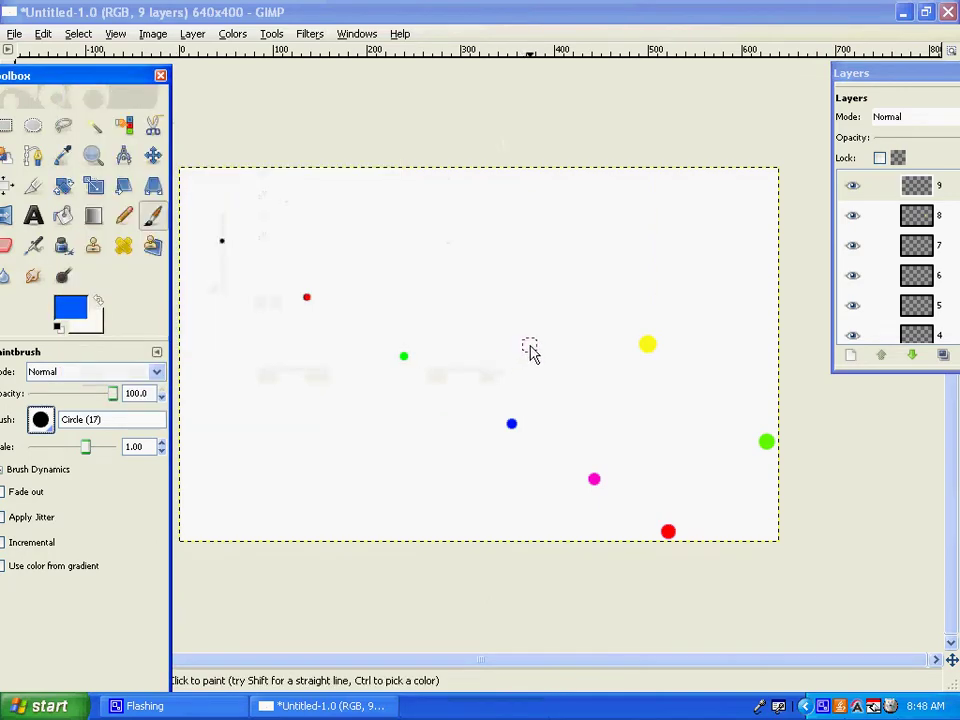
click(546, 262)
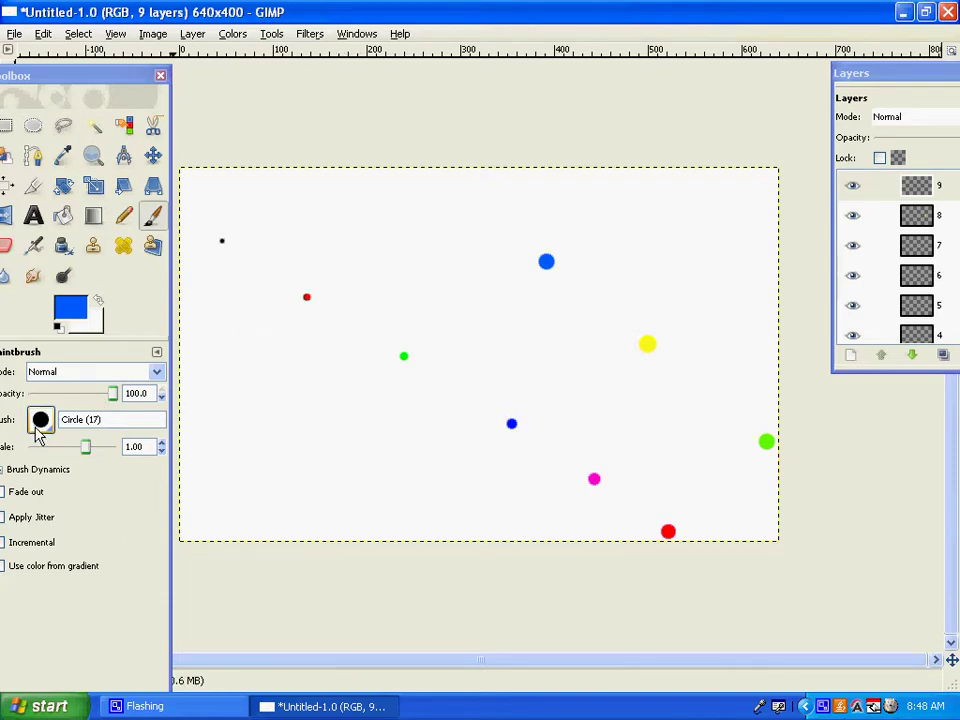
Add a transparent 640 x 400 layer named 10 and paint a cyan (00e4ff) Circle (15) dot near the canvas's top edge, left of the large blue one
key(ctrl+shift+n)
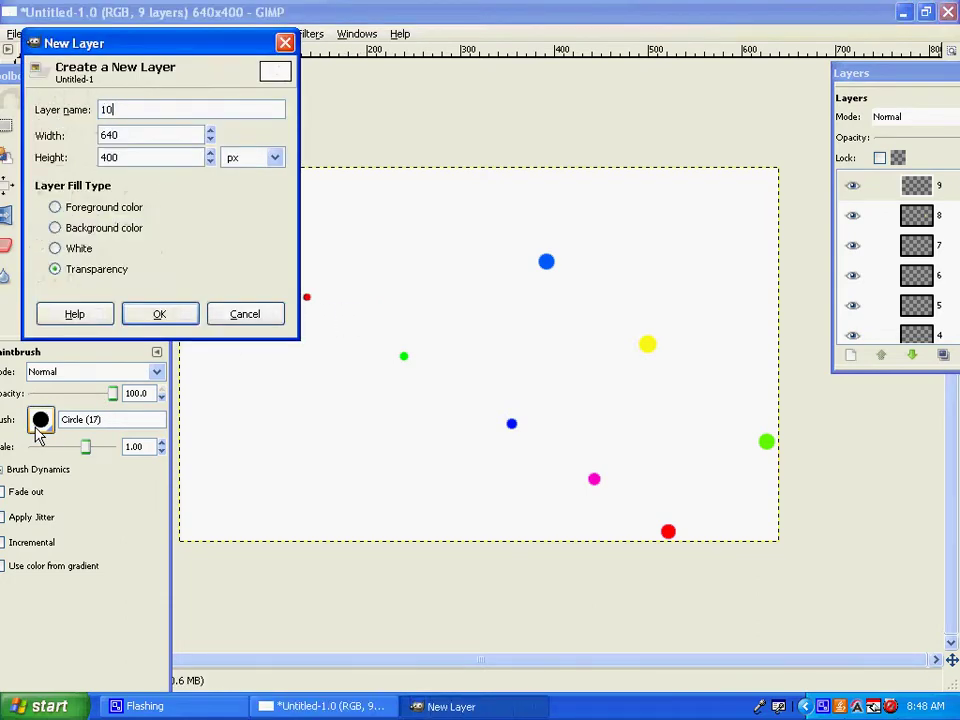
key(Return)
click(40, 420)
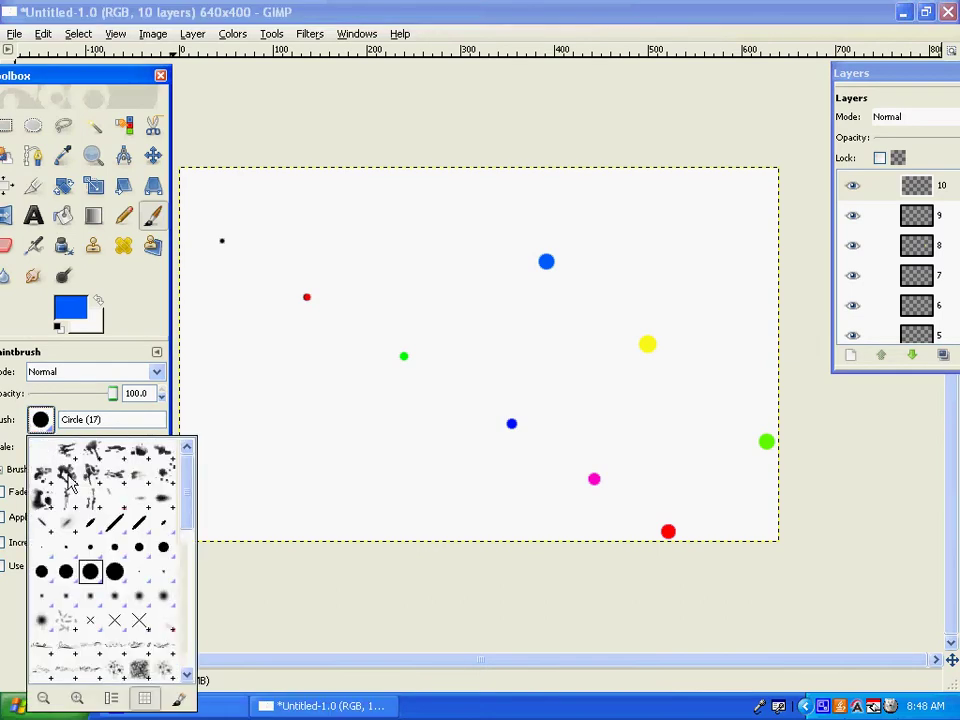
double_click(66, 571)
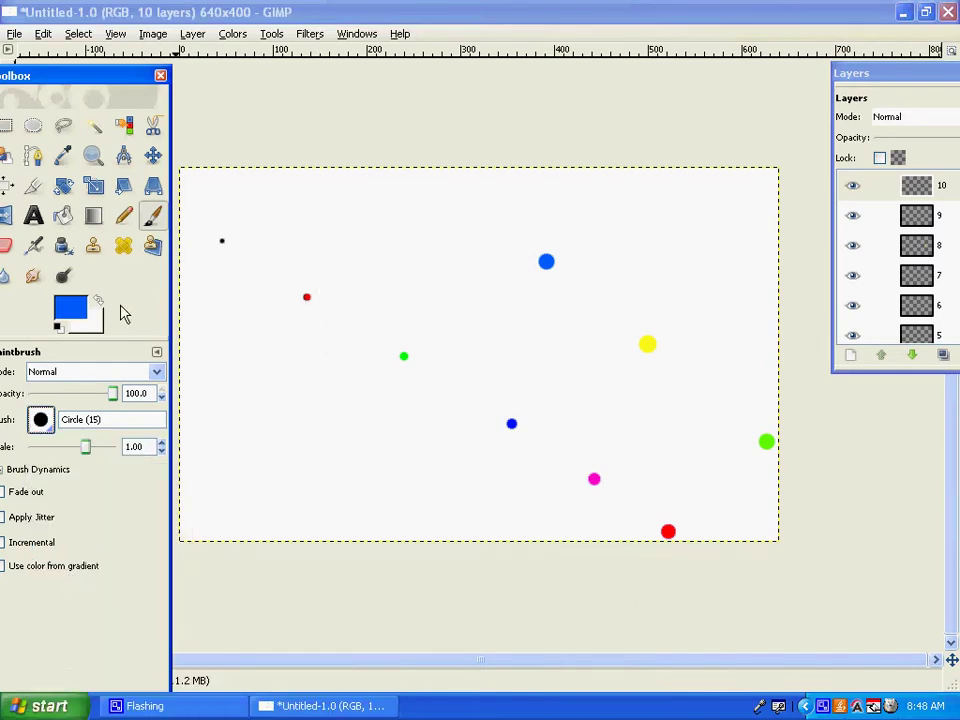
click(71, 312)
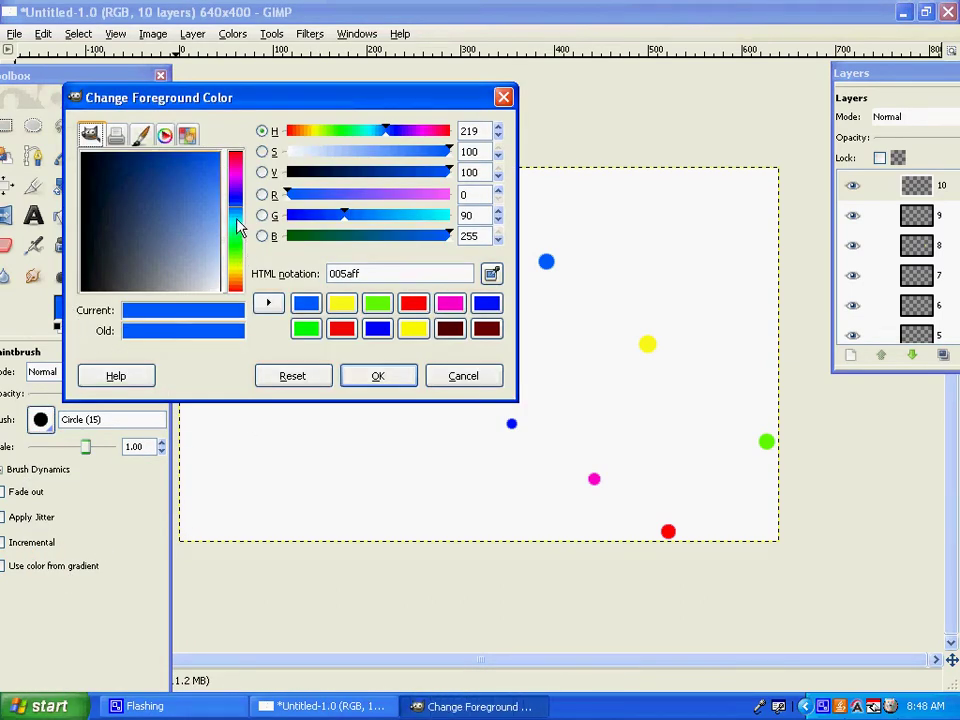
click(236, 236)
drag(210, 214, 231, 146)
click(377, 376)
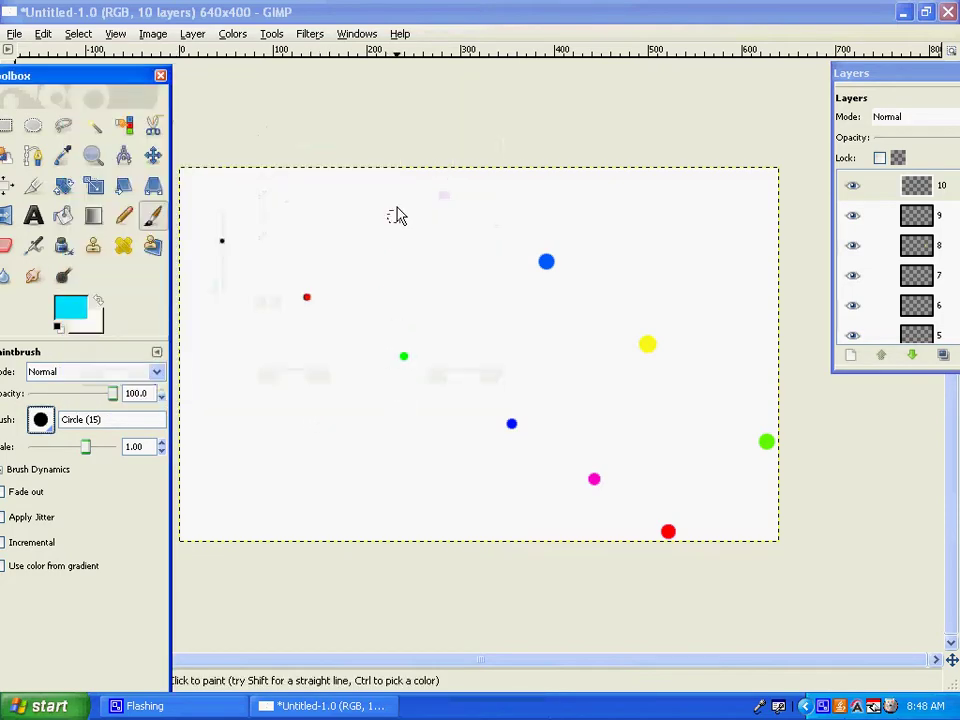
click(421, 184)
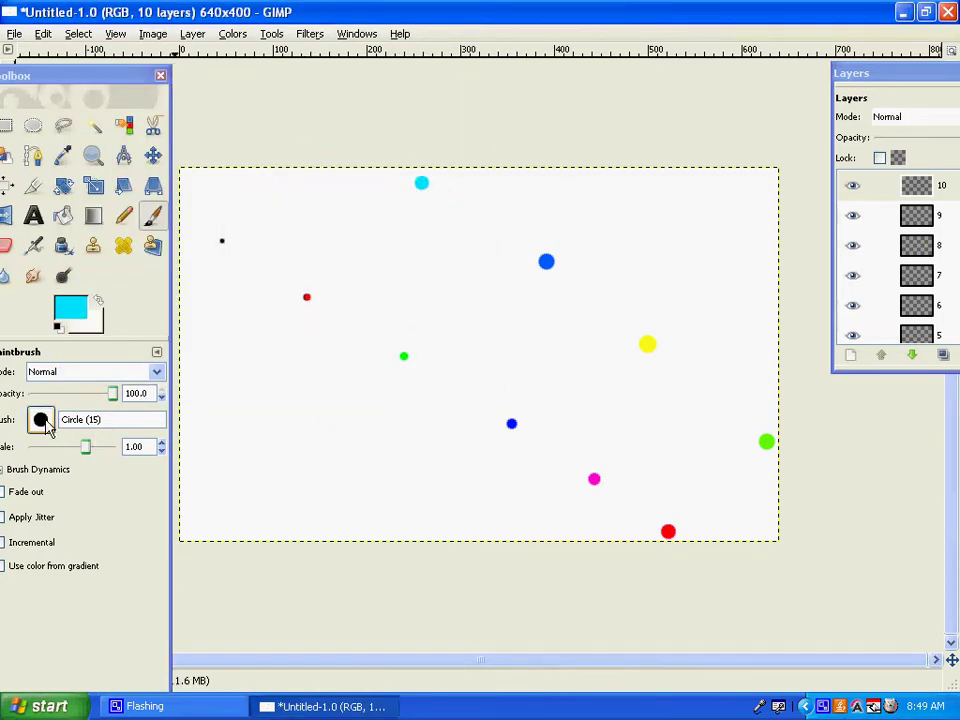
Add a transparent 640 x 400 layer named 11 and paint a pink (ff00ae) Circle (13) dot just above the small red one
key(ctrl+shift+n)
text(11)
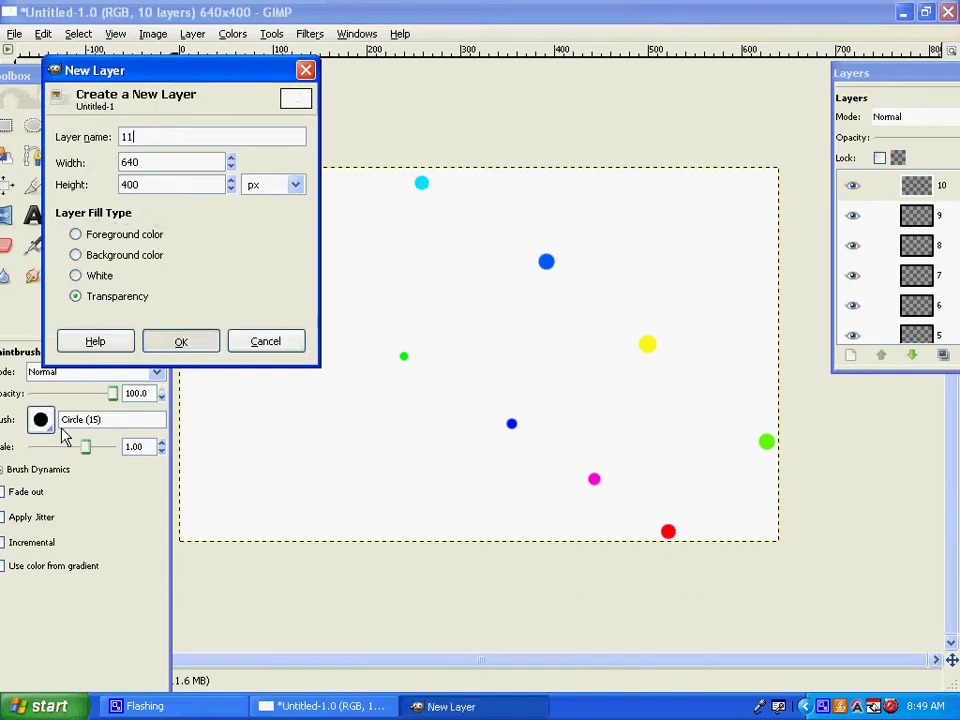
key(Return)
click(40, 420)
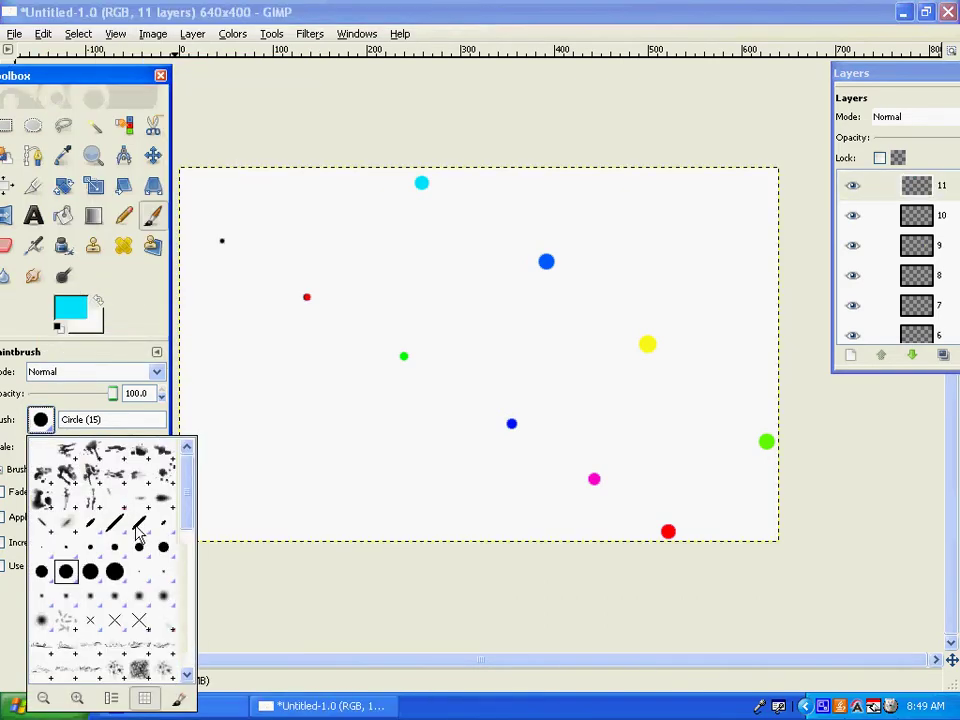
double_click(42, 571)
click(83, 298)
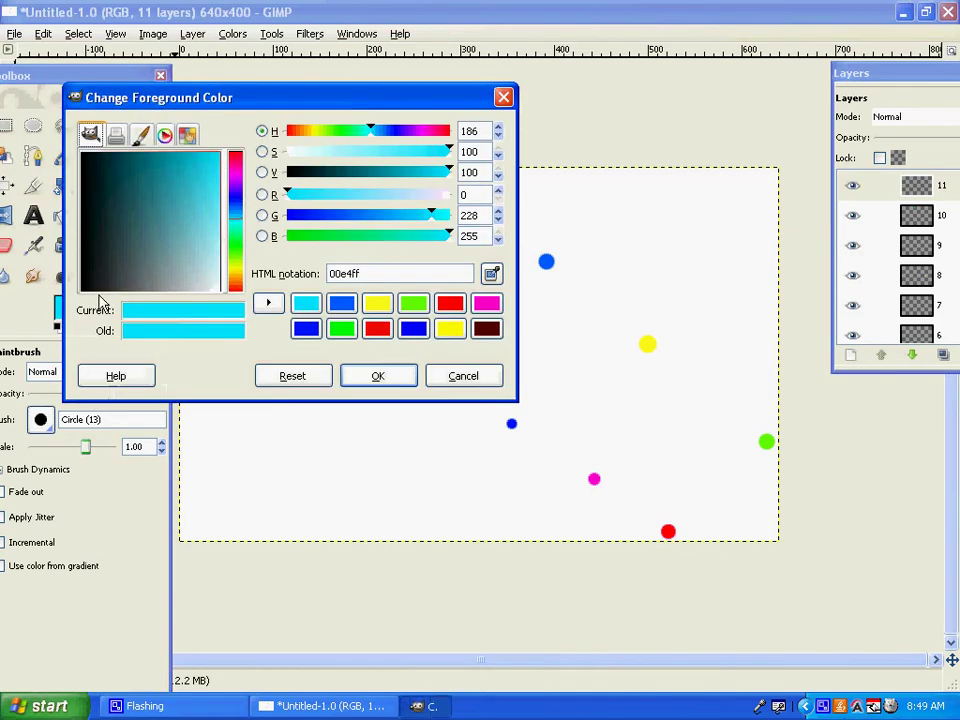
click(236, 174)
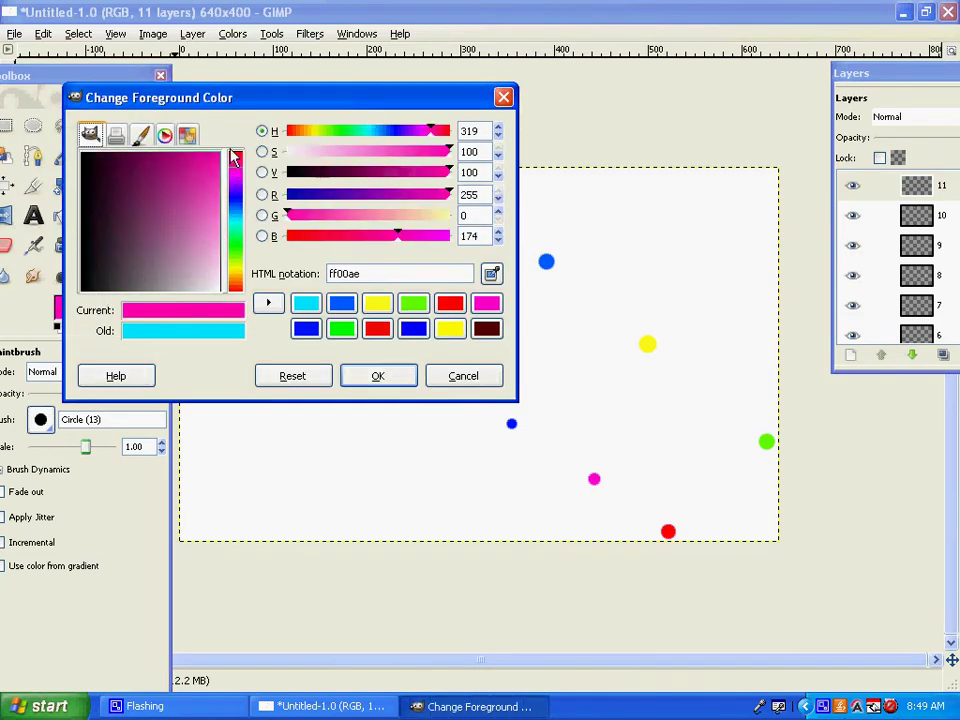
click(378, 376)
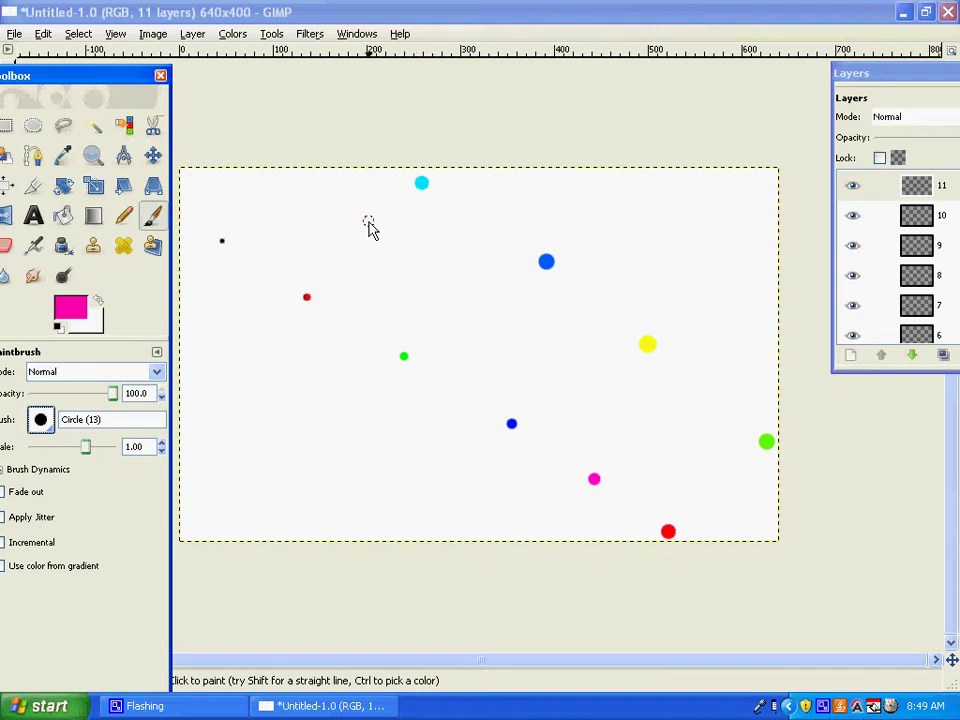
click(304, 254)
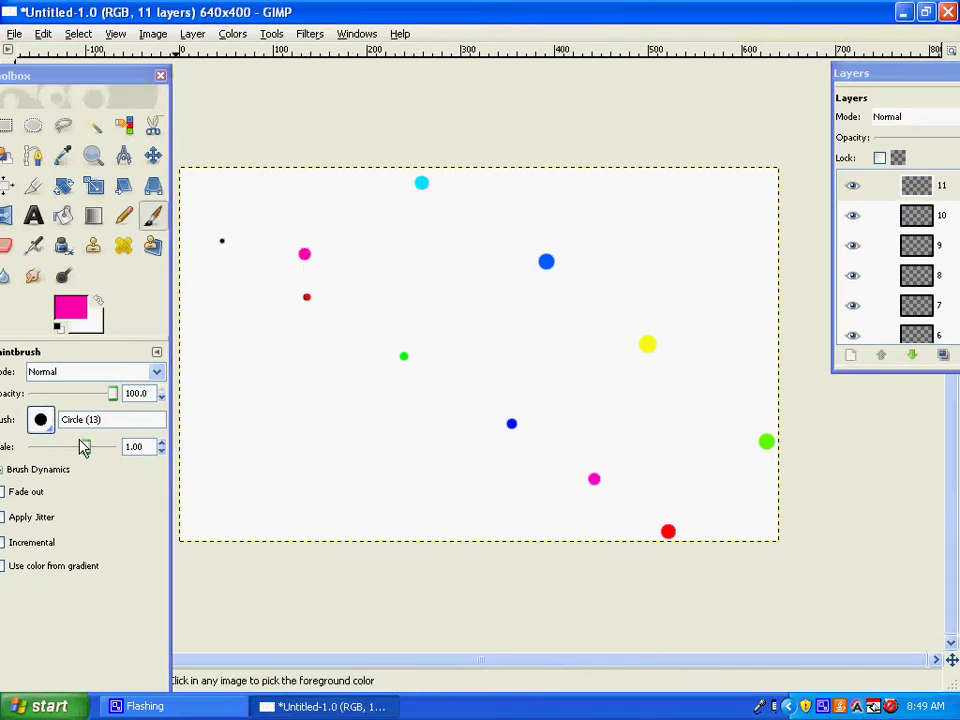
Add a transparent layer named 12 and paint a red (ff0000) Circle (13) dot at the canvas's left edge, below and left of the pink one
key(shift+ctrl+n)
key(Return)
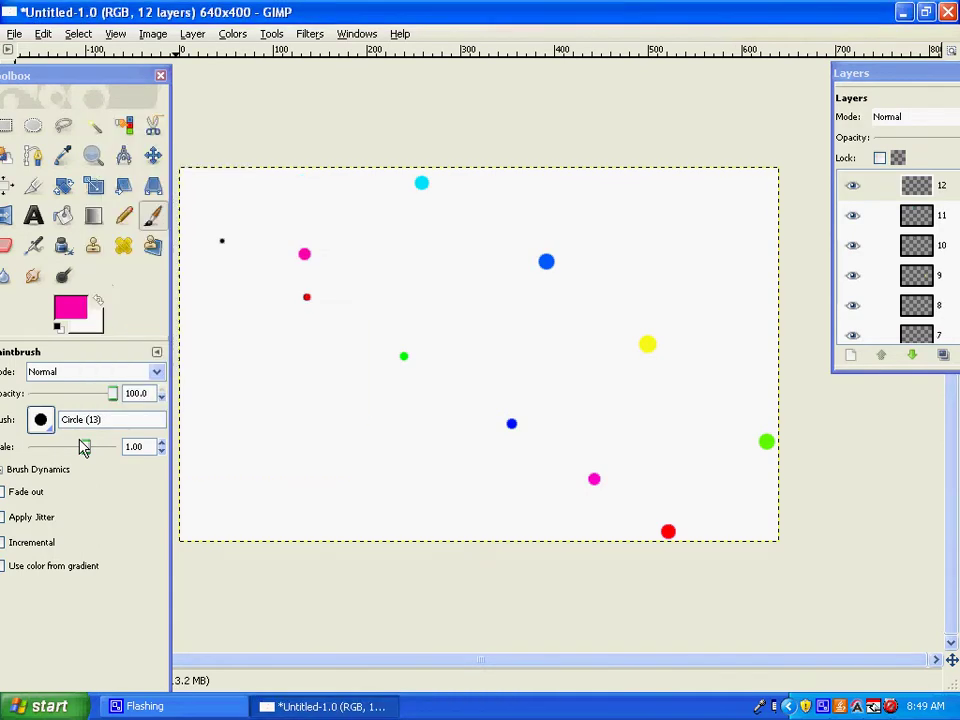
click(70, 309)
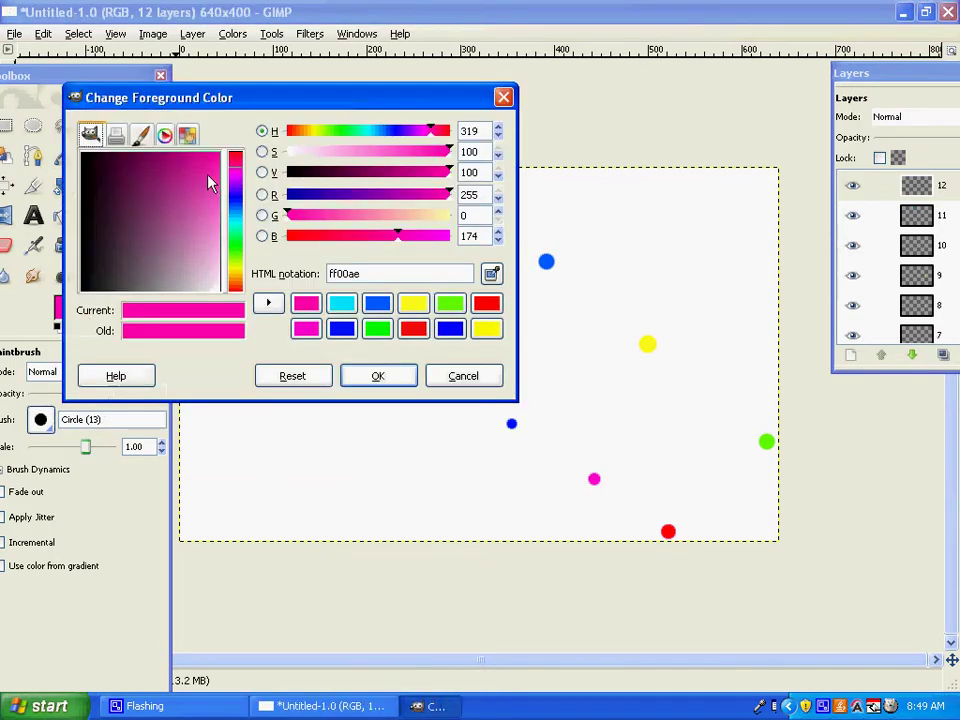
drag(235, 170, 238, 154)
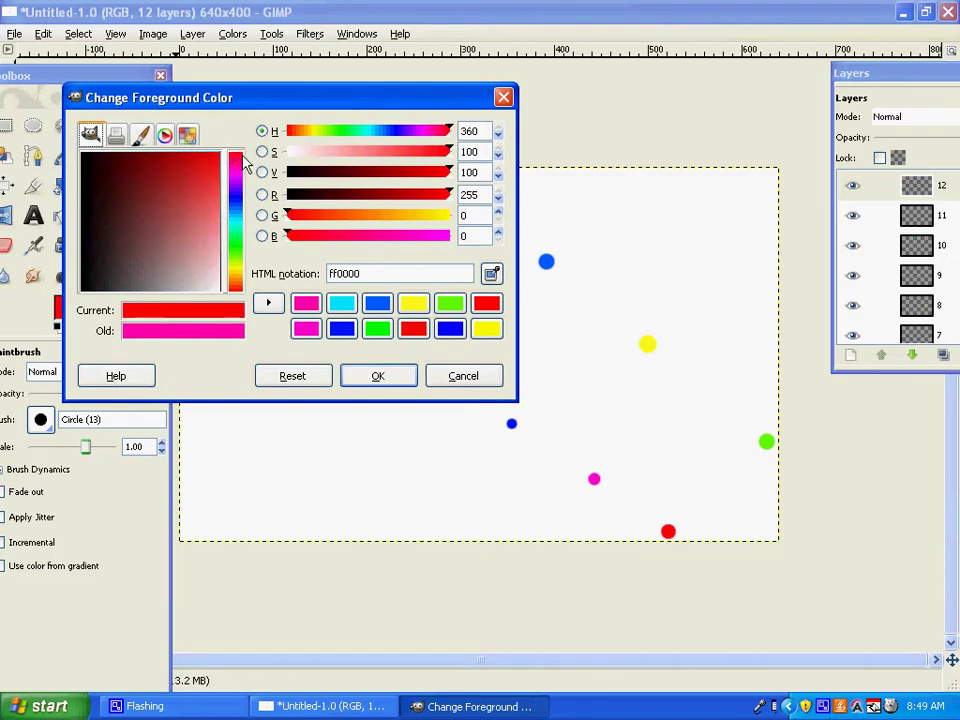
click(362, 375)
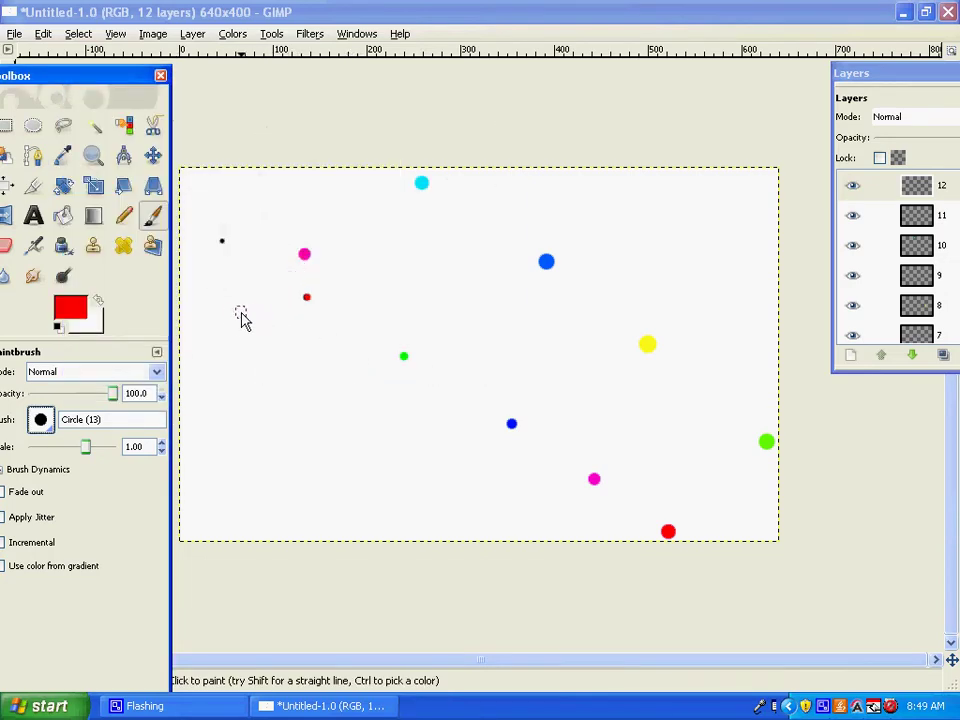
click(193, 323)
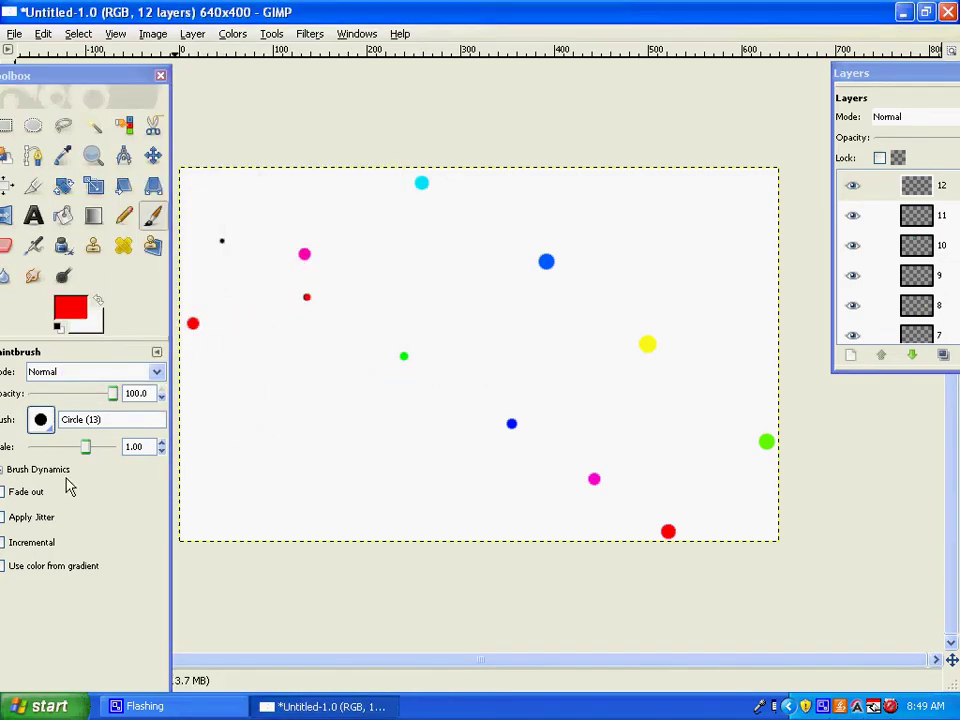
Add a transparent 640 x 400 layer named 13 and paint a medium blue Circle (11) dot below and right of the left-edge red one
key(ctrl+shift+n)
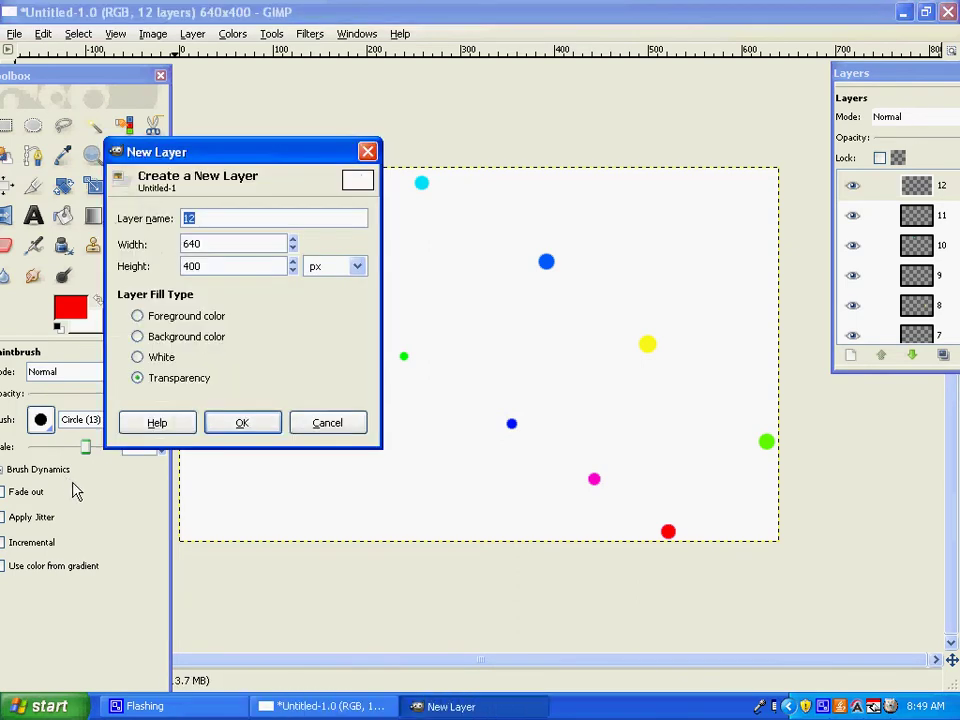
text(1)
key(Return)
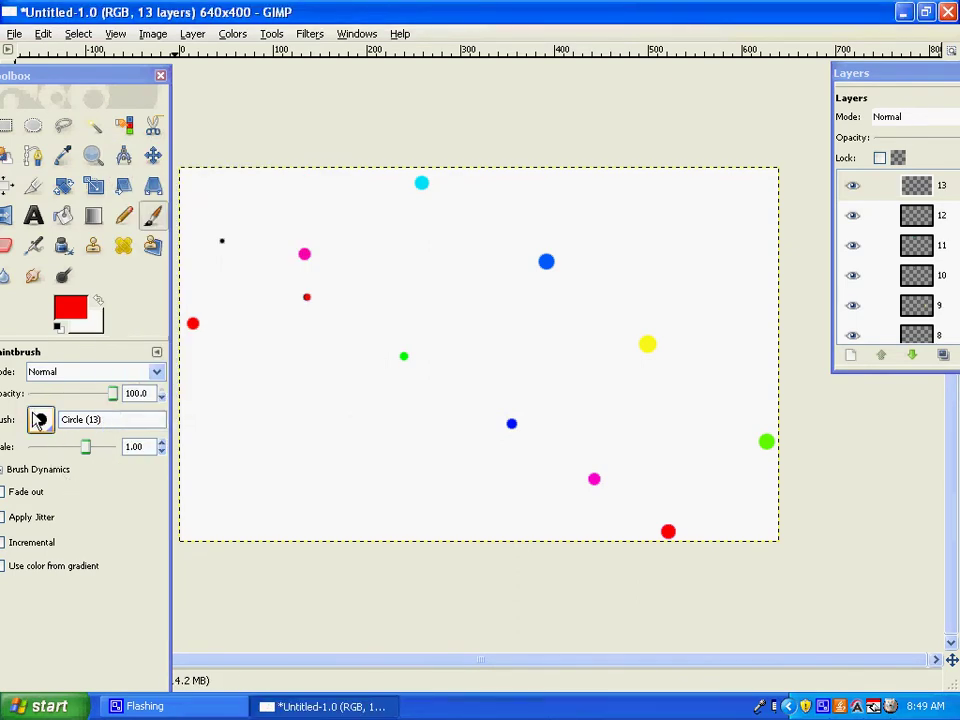
click(40, 419)
click(163, 547)
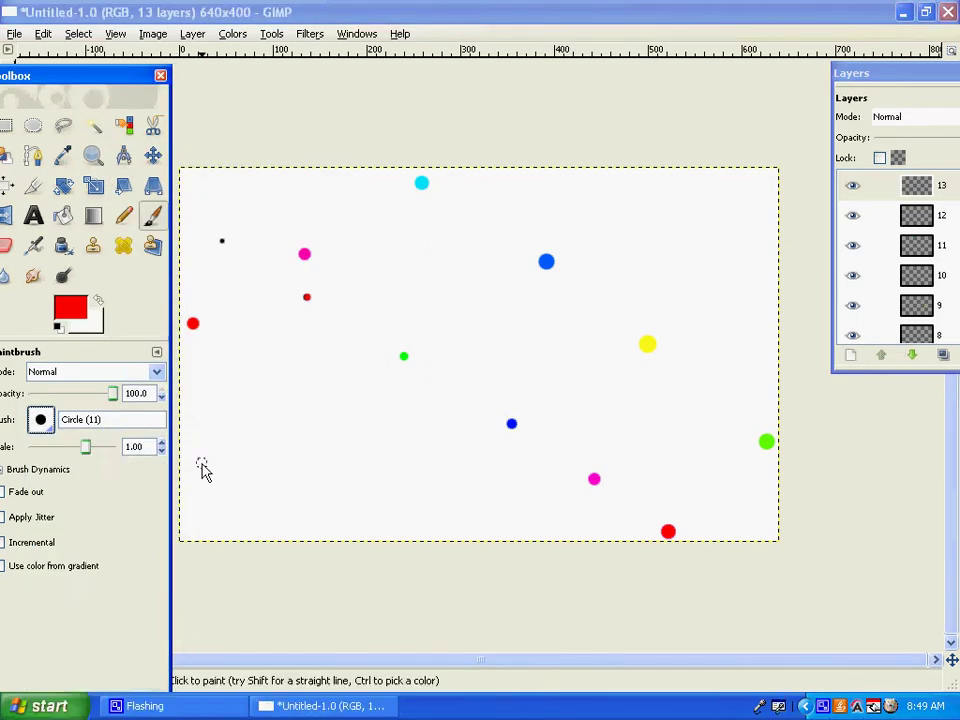
click(70, 307)
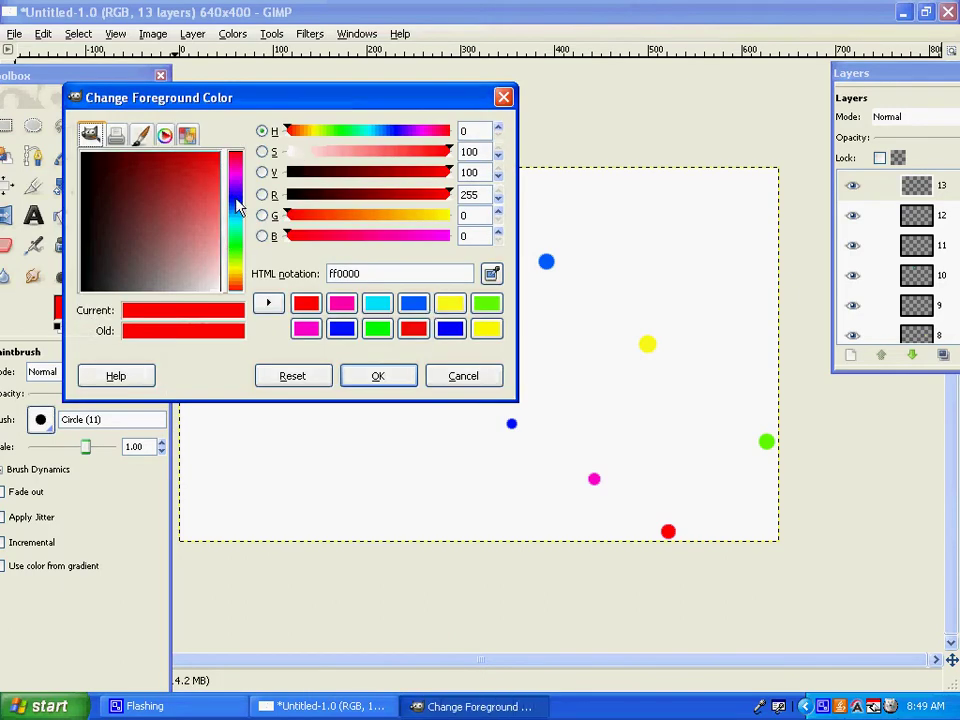
click(235, 198)
click(209, 183)
click(378, 376)
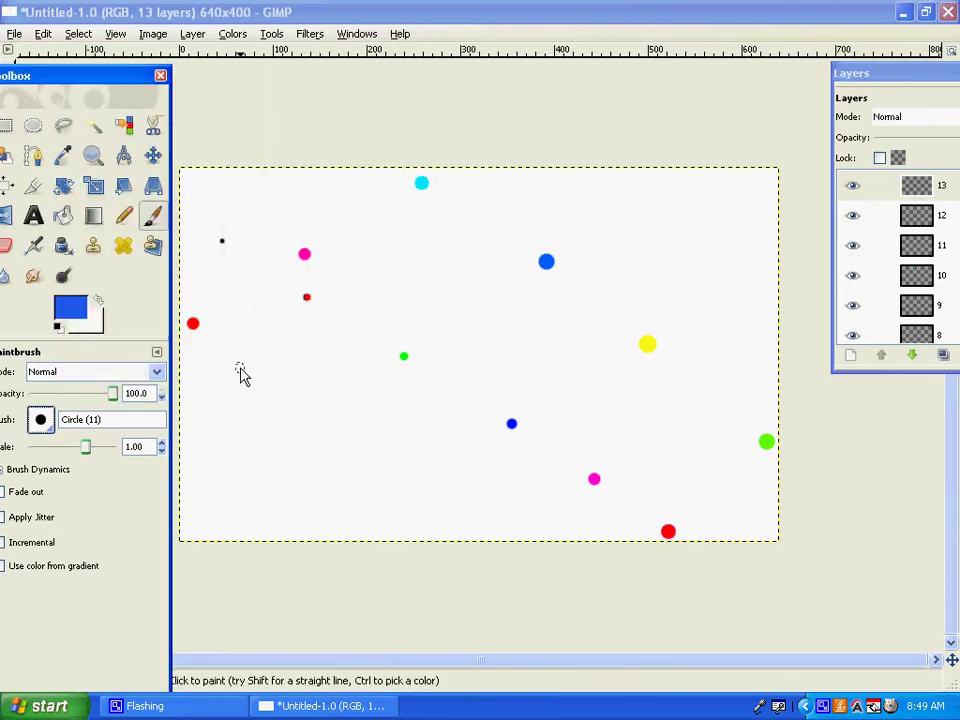
click(238, 387)
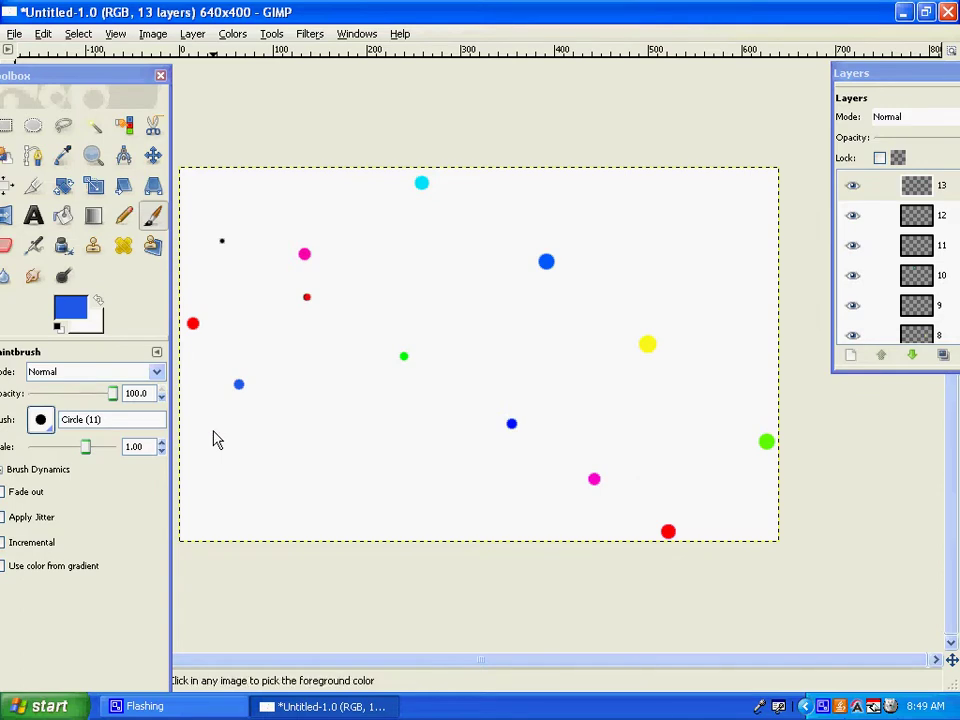
Add a transparent layer named 14 and choose the Circle (09) brush for its dot
key(ctrl+shift+n)
key(Return)
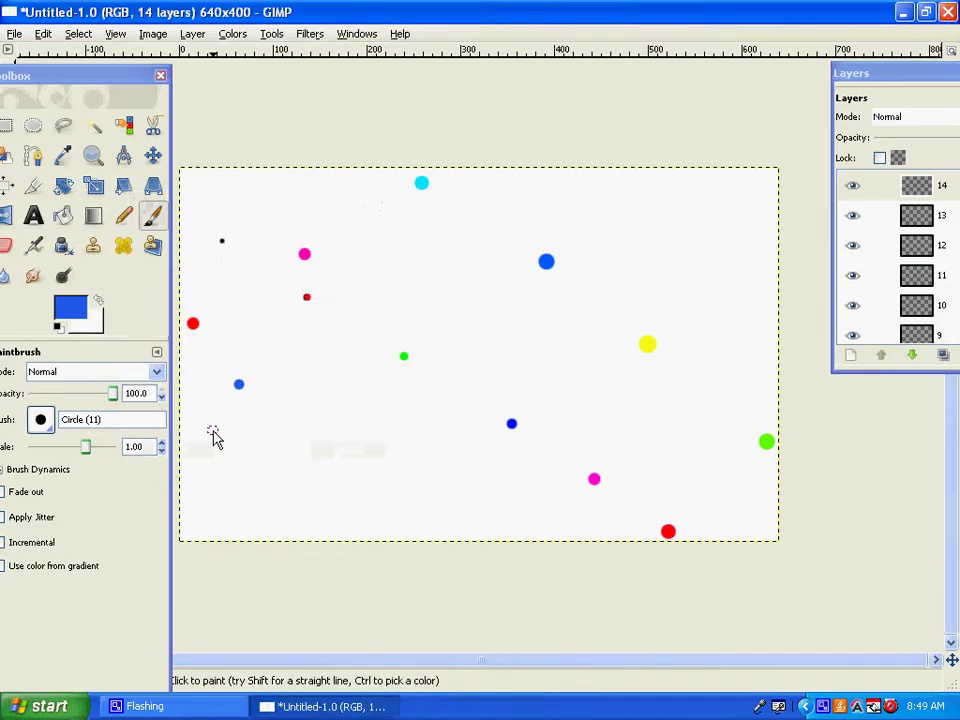
click(41, 420)
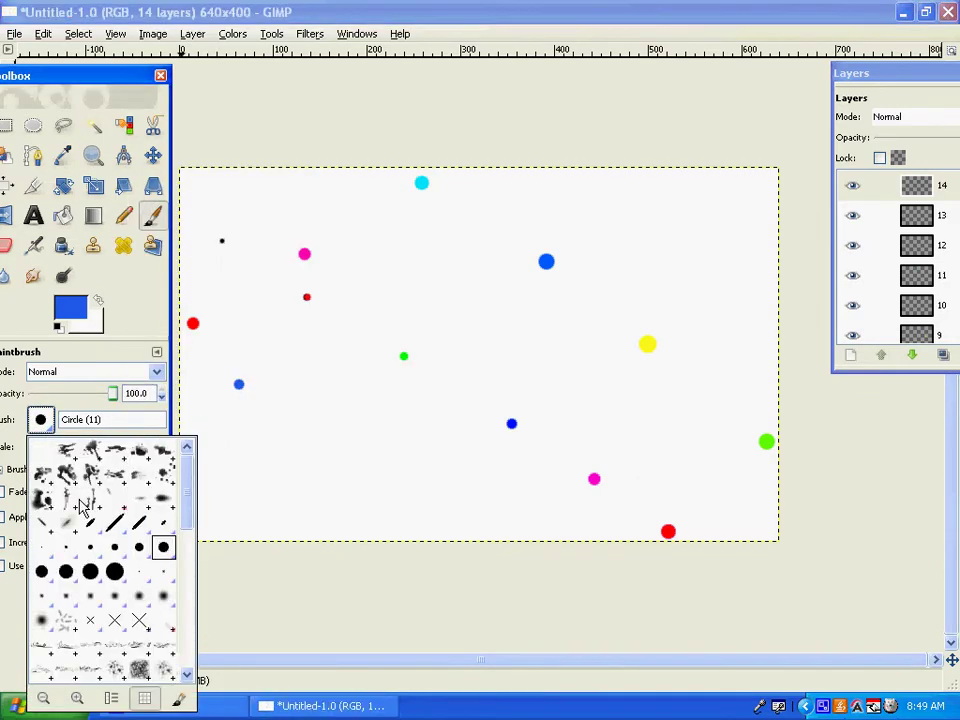
click(136, 551)
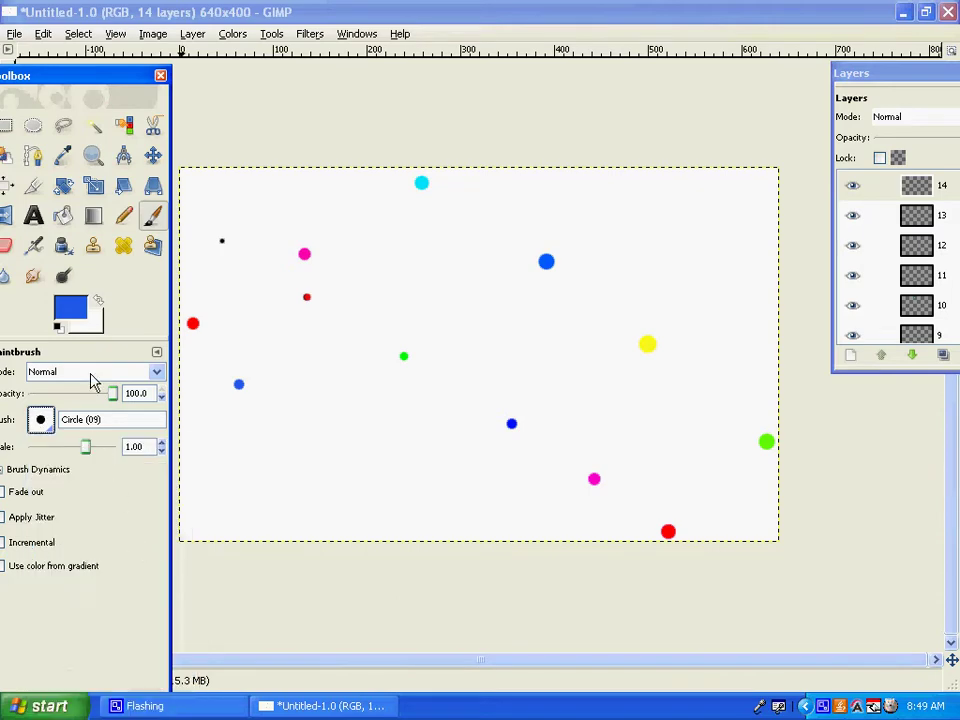
Set the foreground colour to a bright, fully saturated turquoise for the dot on layer 14
click(82, 312)
click(235, 226)
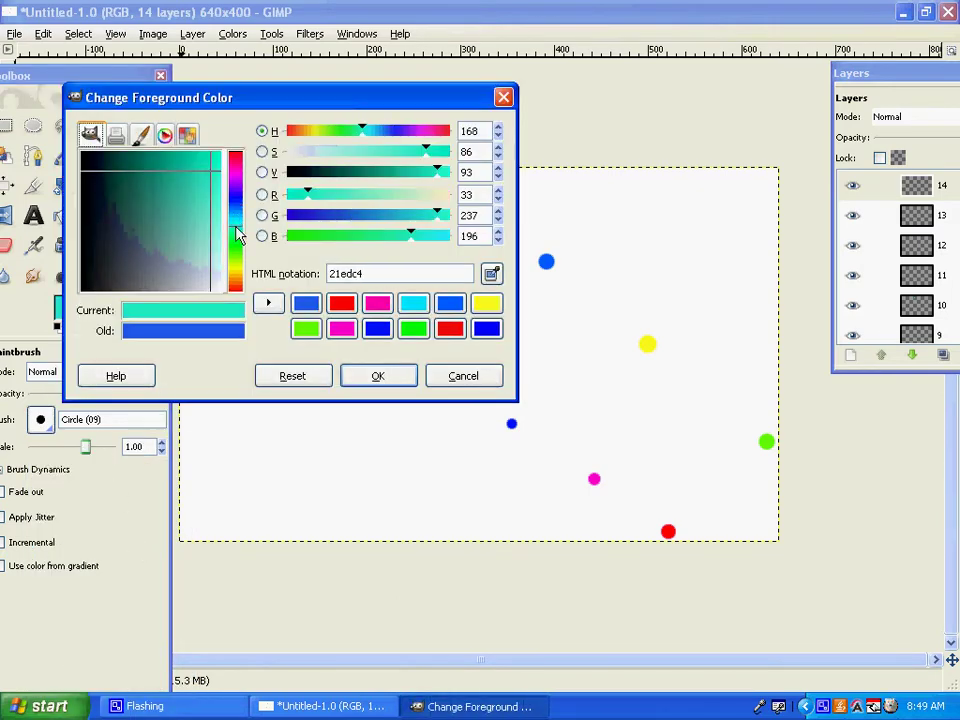
click(212, 175)
drag(212, 175, 219, 153)
click(378, 375)
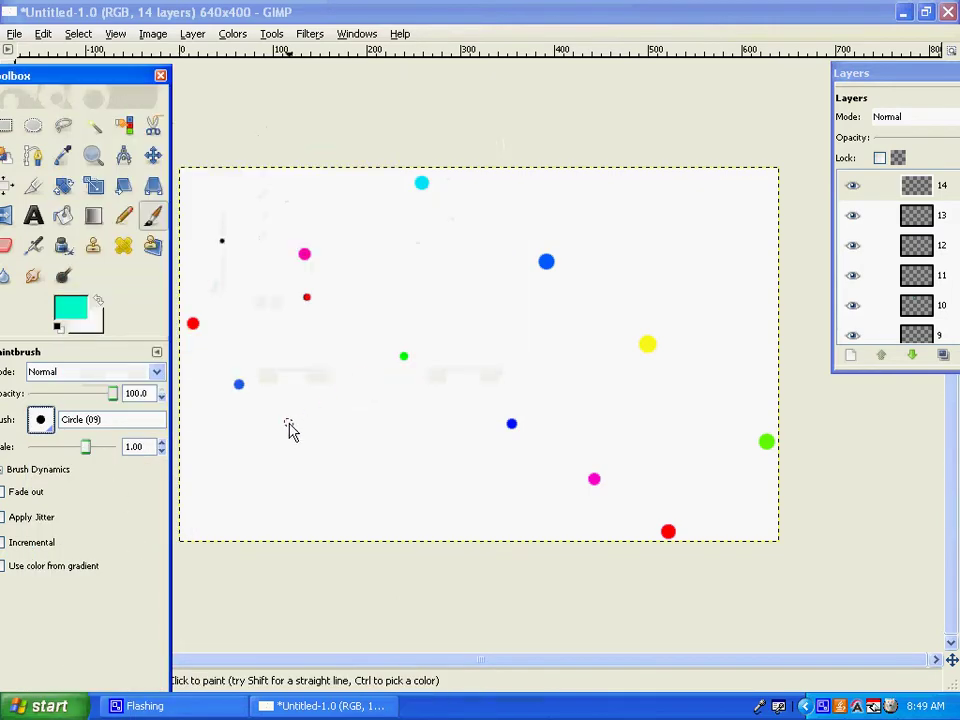
Paint the turquoise dot below and right of the medium blue one, and add a transparent 640 x 400 layer named 15
click(304, 451)
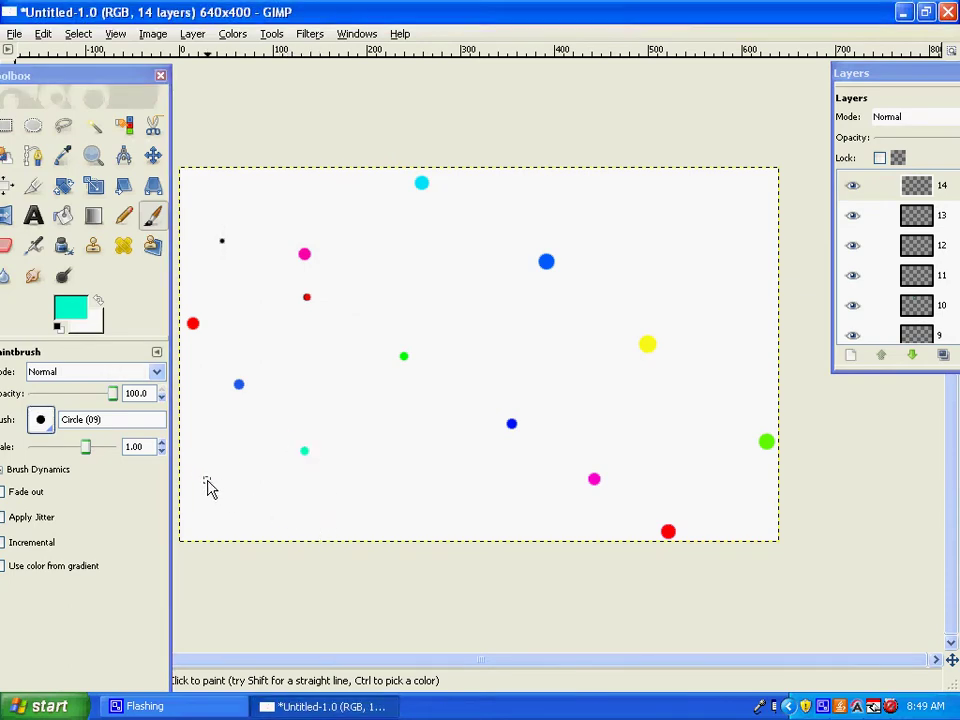
key(ctrl+shift+n)
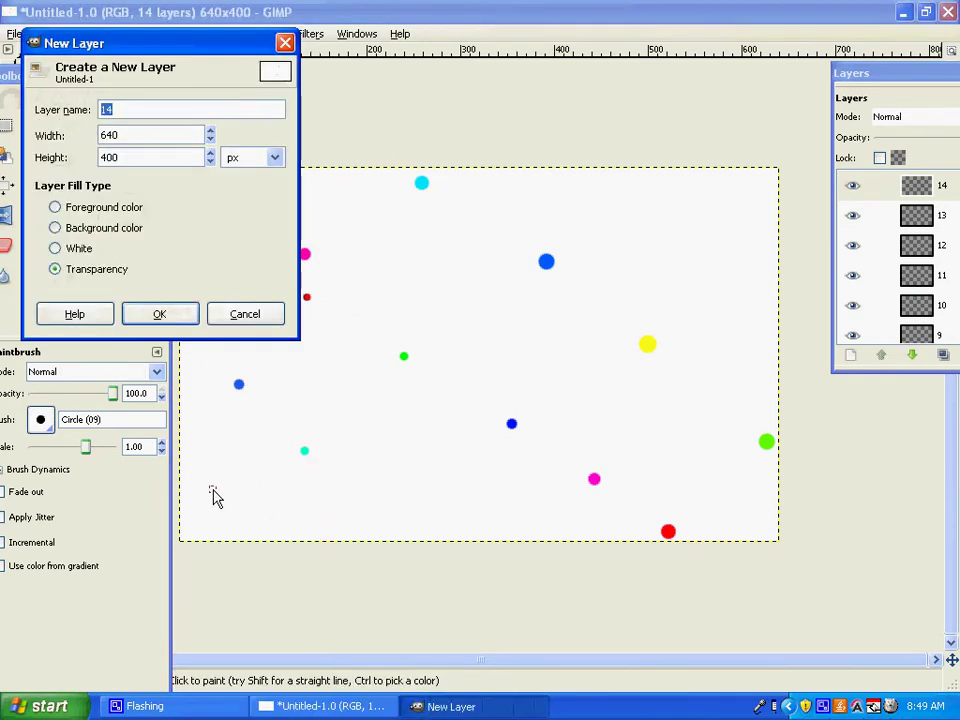
text(15)
key(Return)
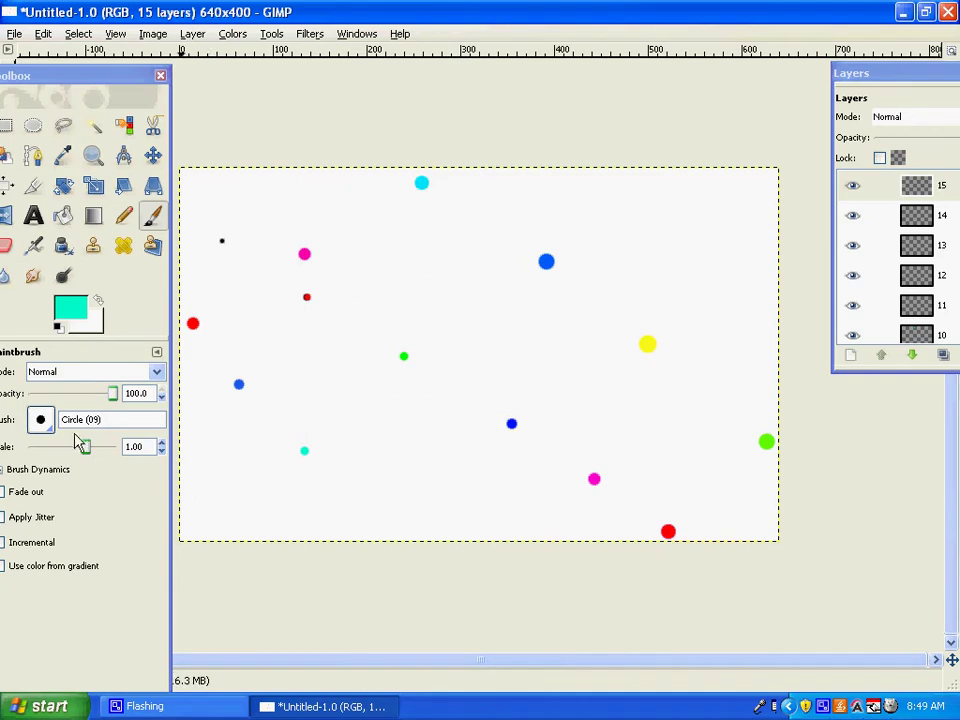
Choose the Circle (07) brush and paint a turquoise dot on layer 15, below and right of the layer 14 dot
click(43, 424)
click(113, 552)
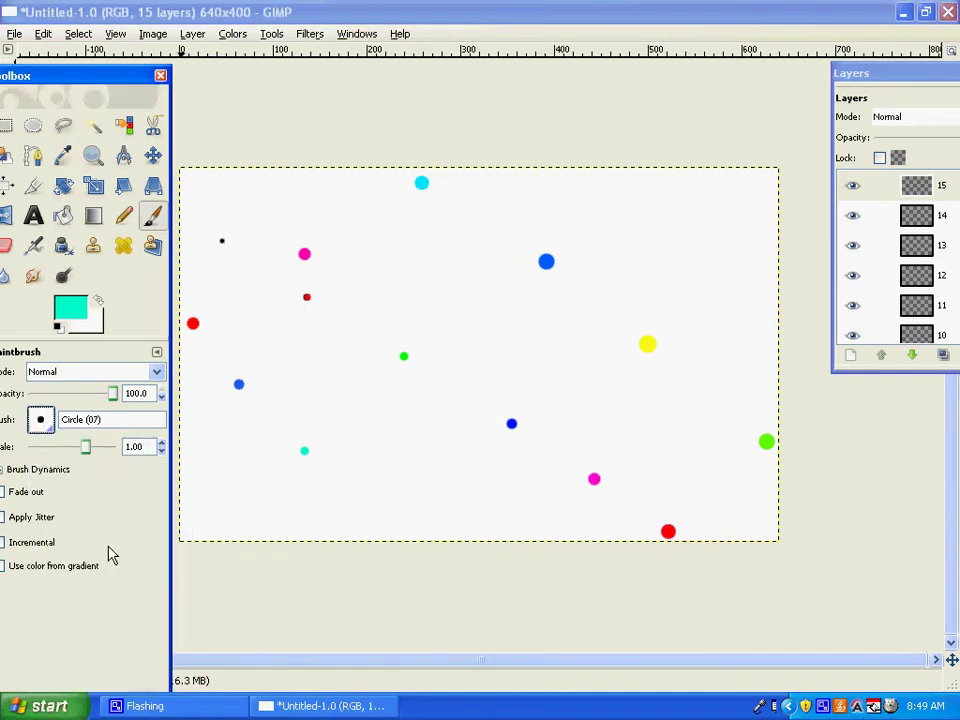
click(368, 513)
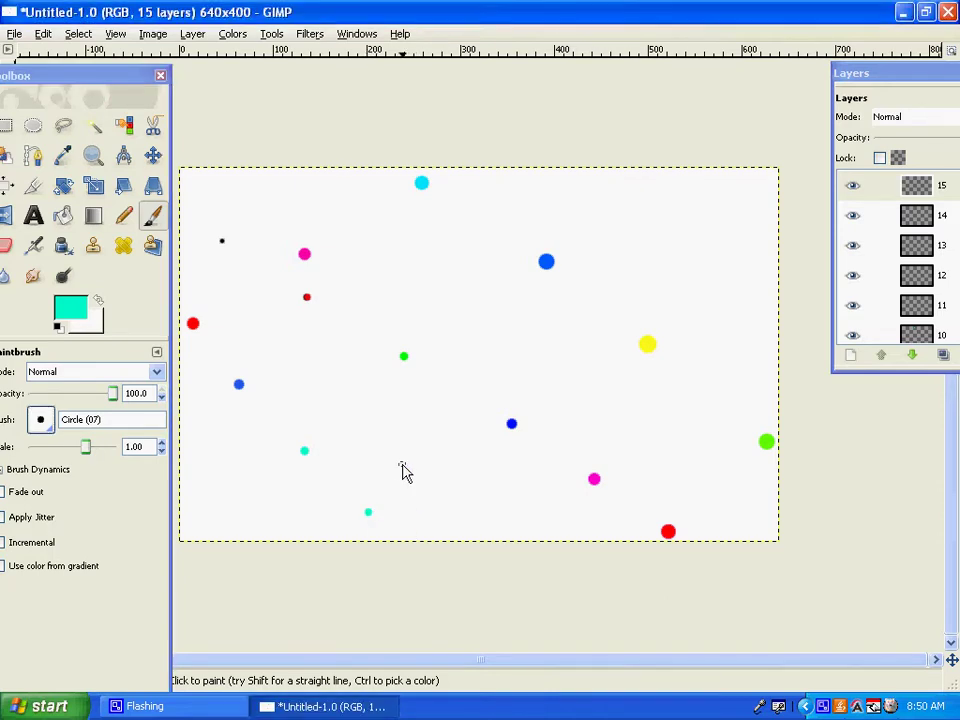
Set the foreground colour to bright green (00ff12) and repaint the turquoise dot on layer 15 with it
click(74, 310)
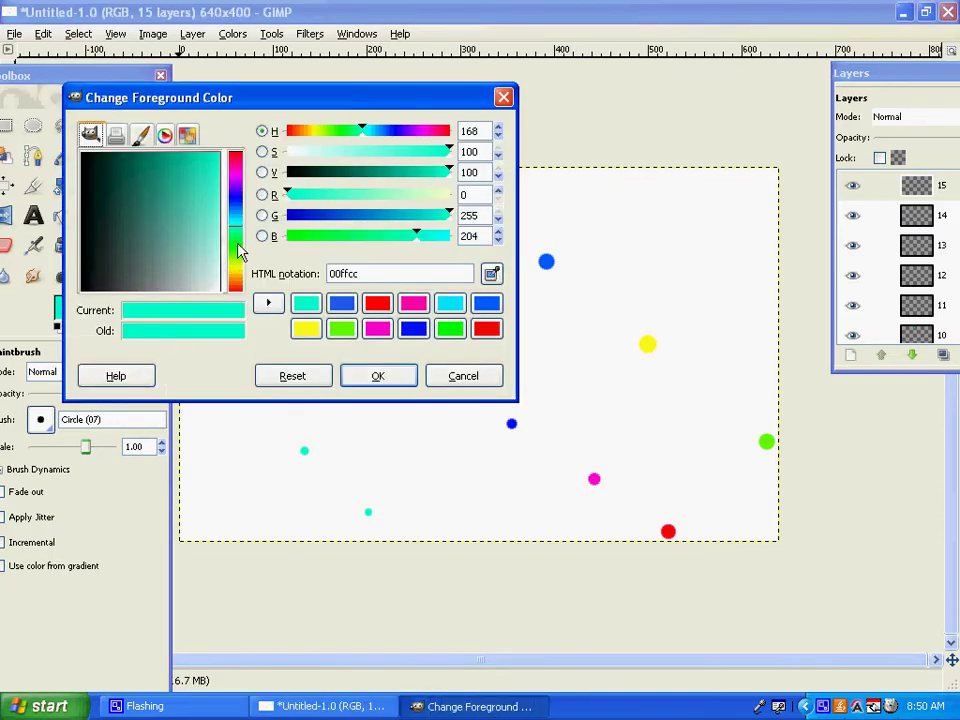
click(238, 252)
click(370, 377)
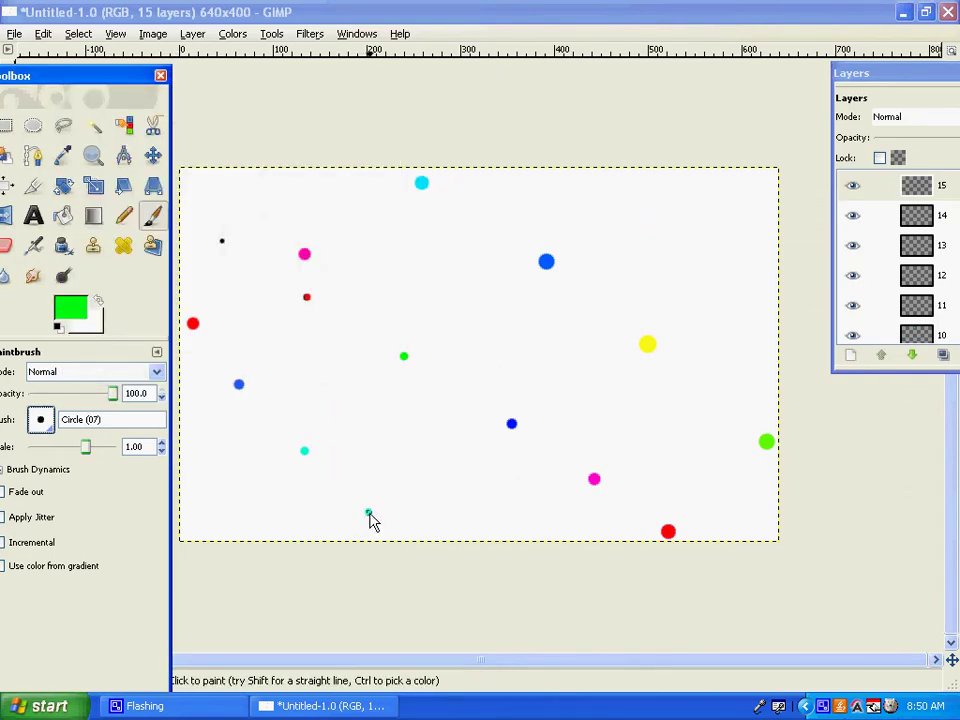
click(368, 512)
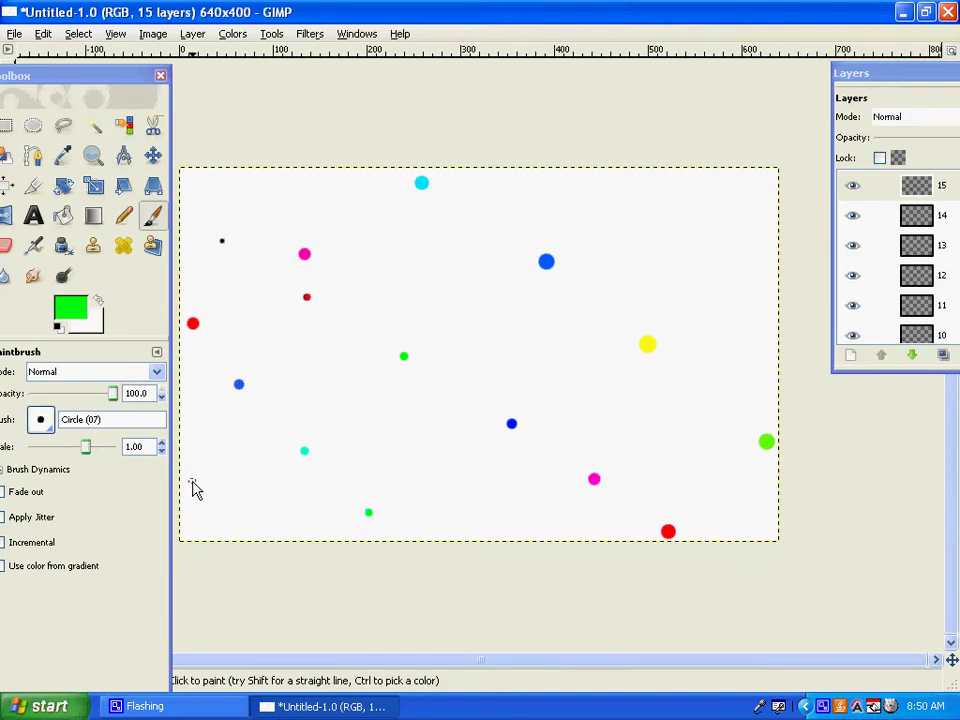
Add a transparent 640 x 400 layer named 16 and choose the Circle (05) brush for its dot
key(ctrl)
key(ctrl+shift+n)
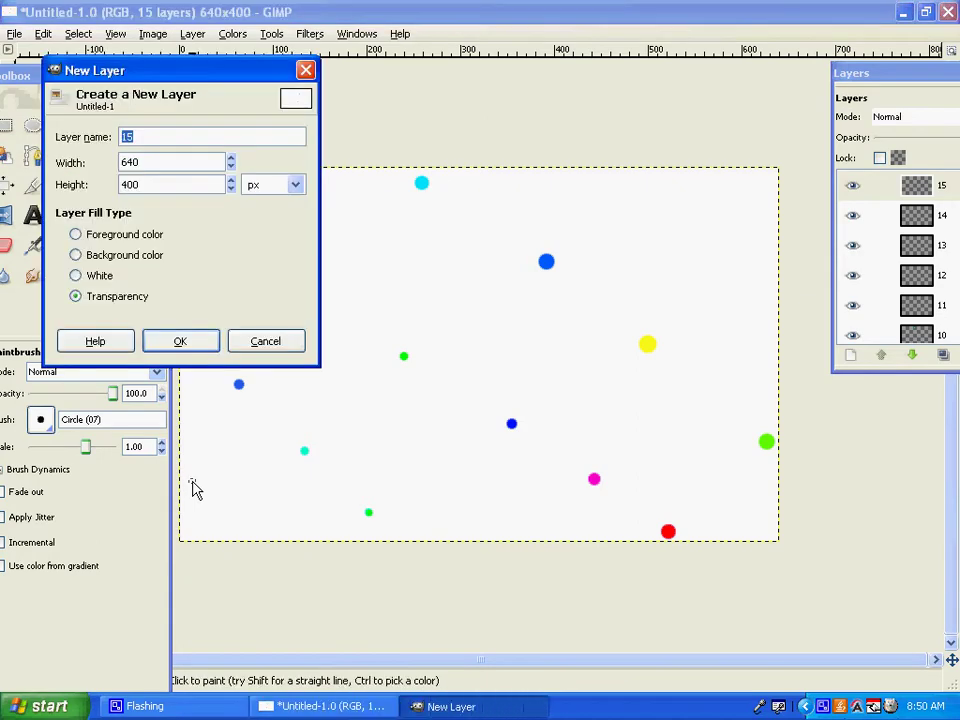
key(Return)
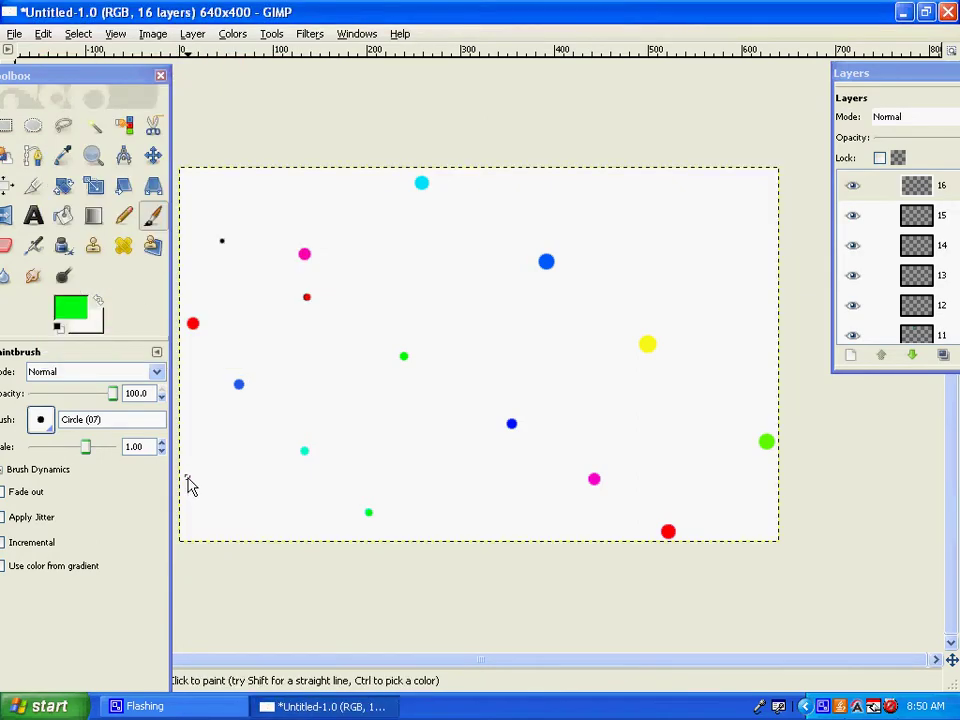
click(40, 419)
click(91, 552)
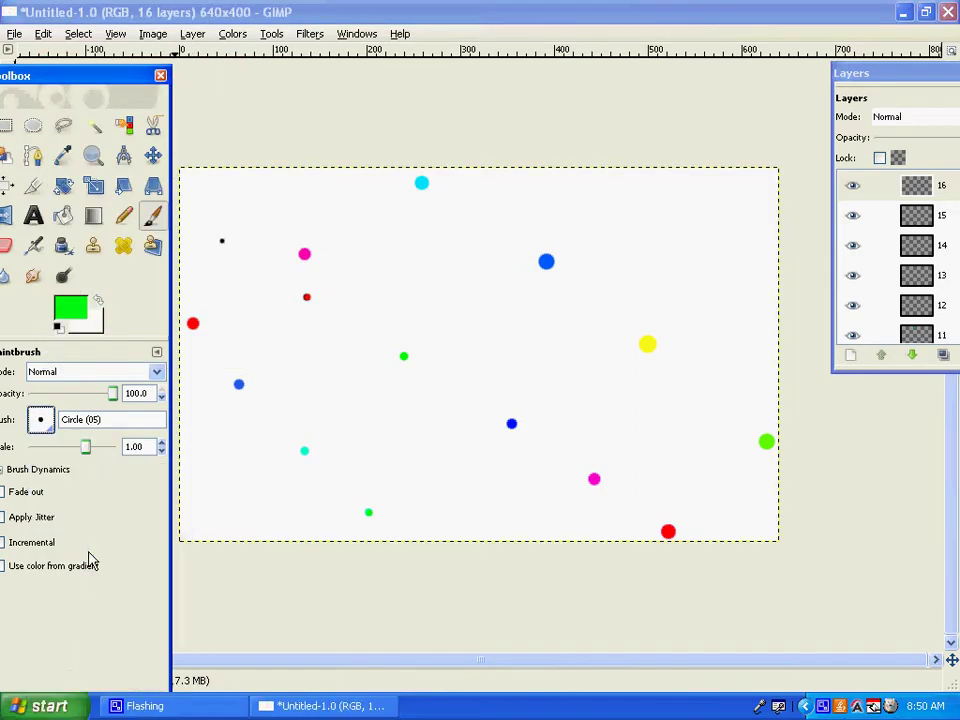
Set the foreground colour to yellow (f0ff00) and paint a dot at the canvas's bottom edge, below and right of the green layer 15 dot
click(72, 312)
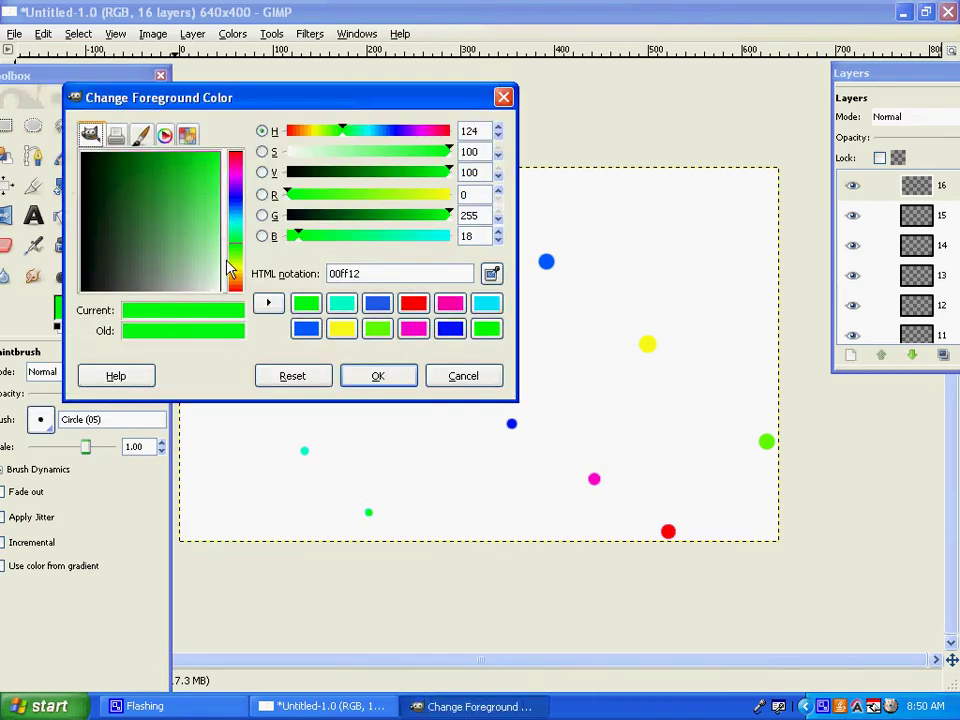
click(236, 267)
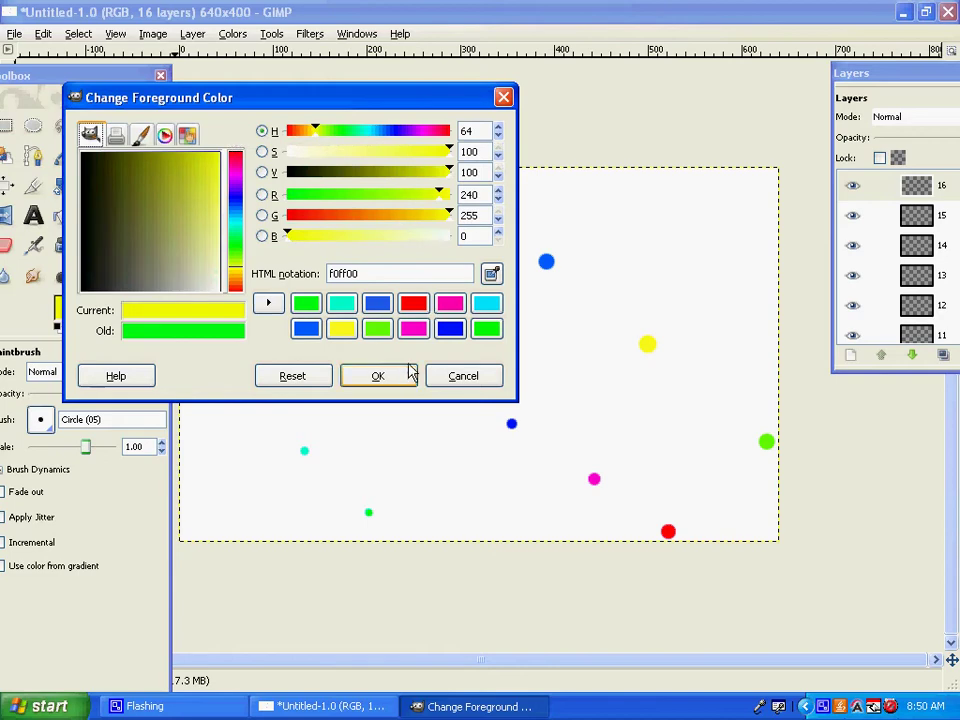
click(405, 375)
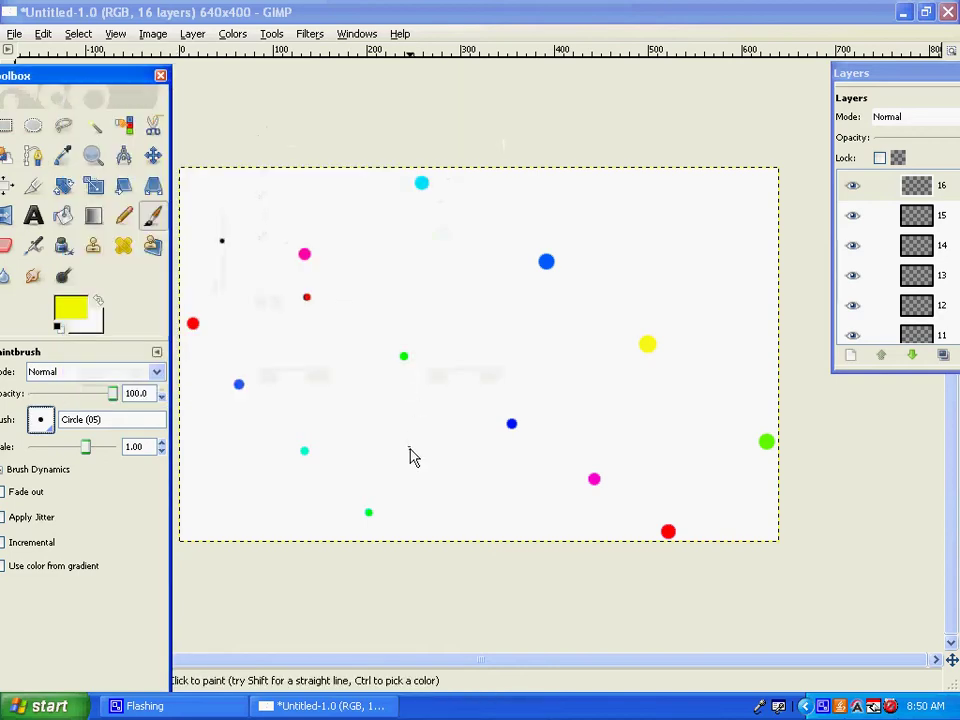
click(402, 537)
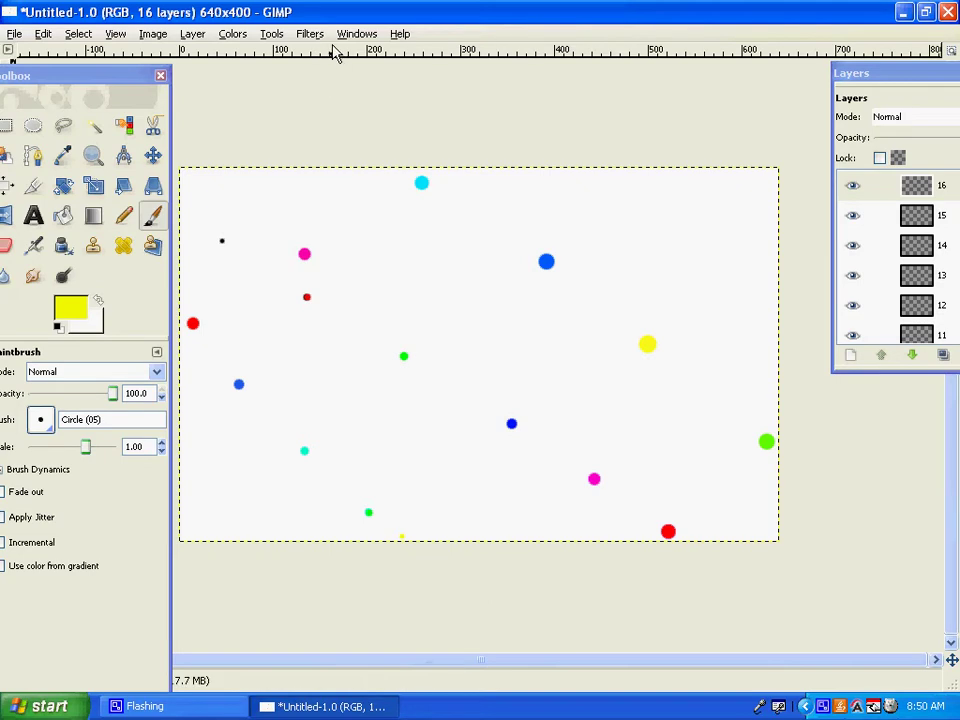
Preview the 16-layer animation in Animation Playback and close the preview
click(316, 34)
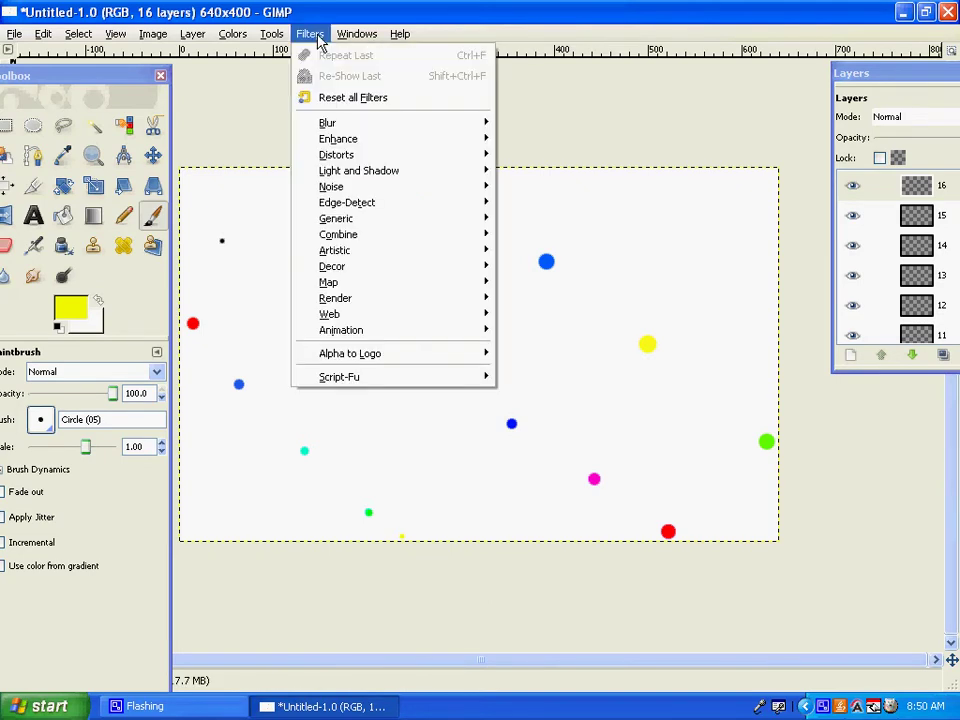
mouse_move(362, 332)
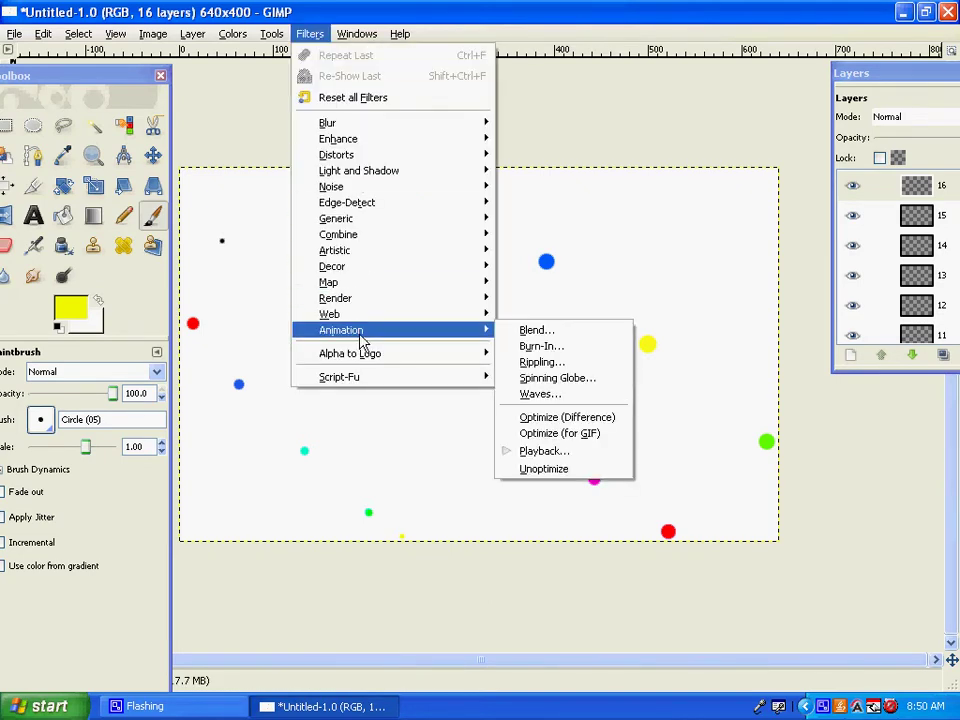
click(561, 460)
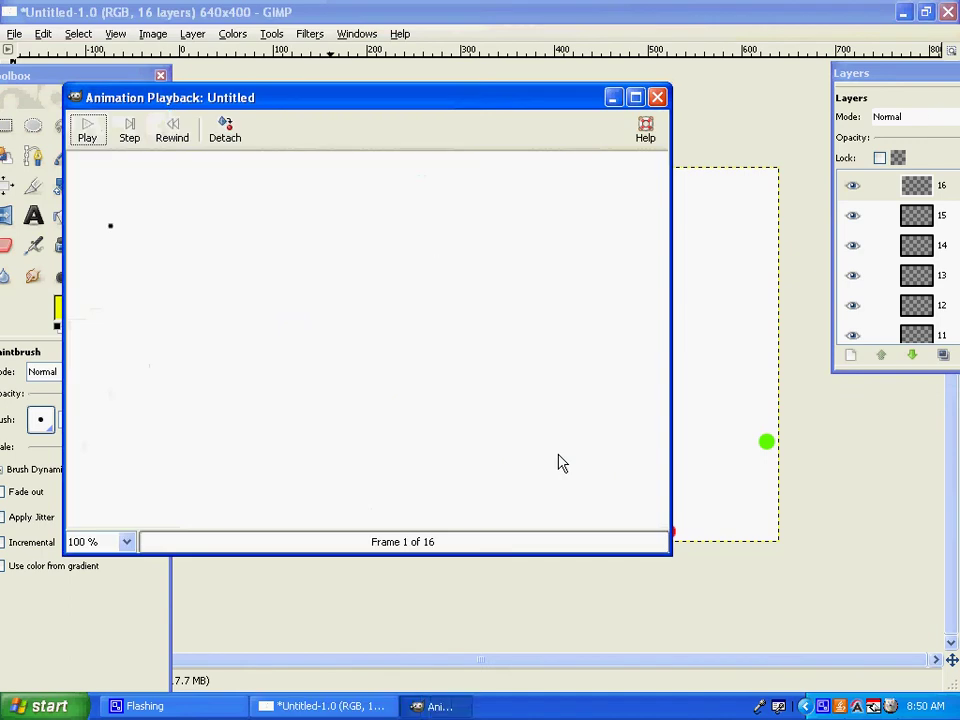
click(88, 135)
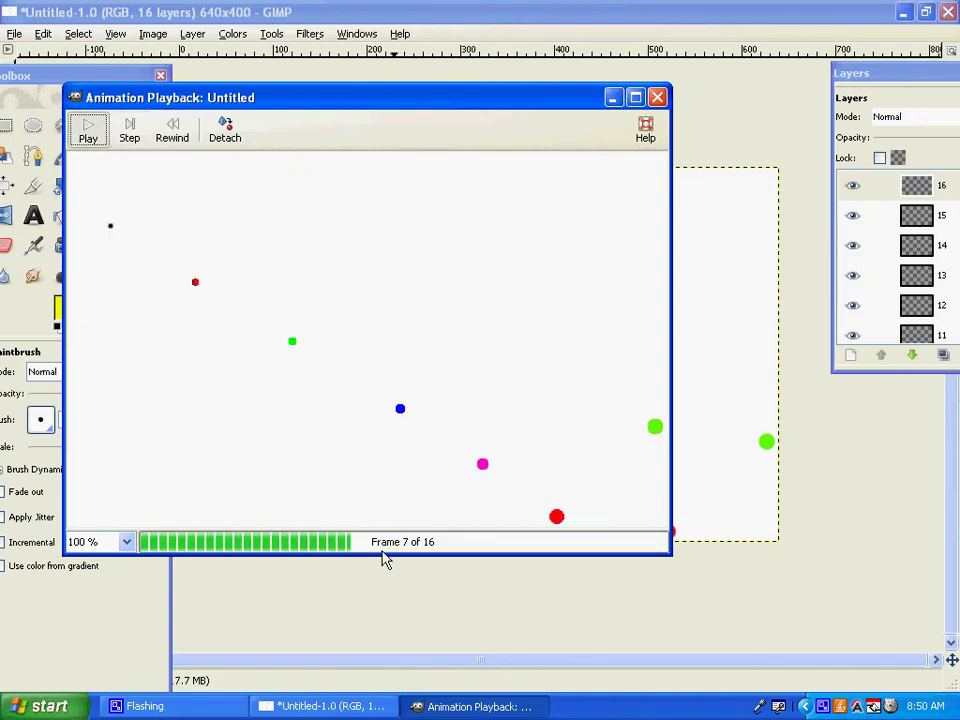
click(658, 100)
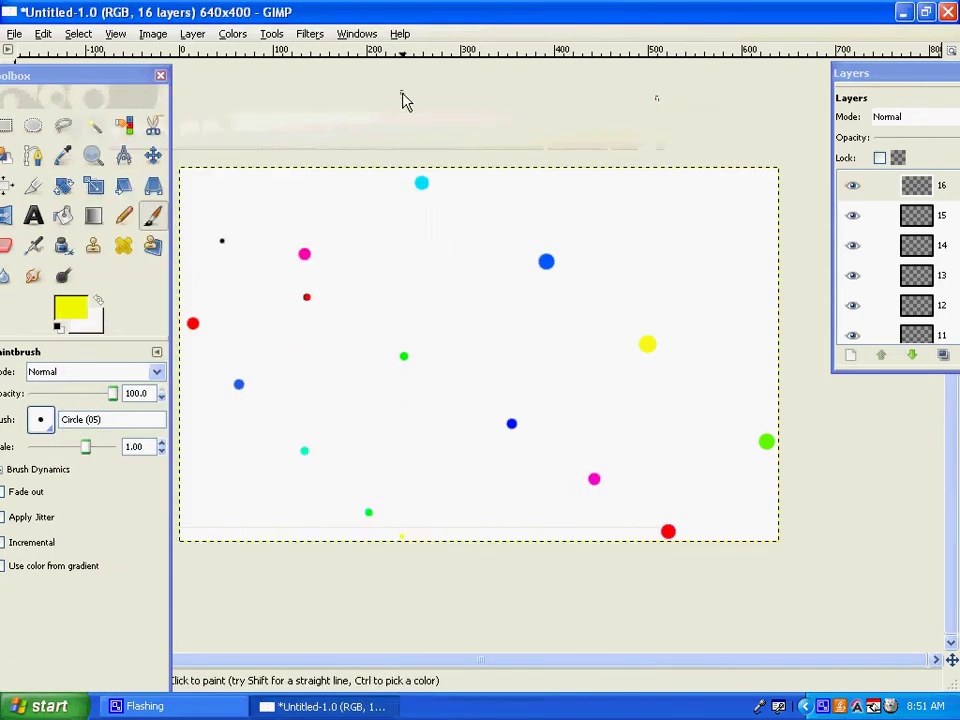
Create a GIF-optimized copy of the animation with Optimize (for GIF) and maximize its image window
click(316, 36)
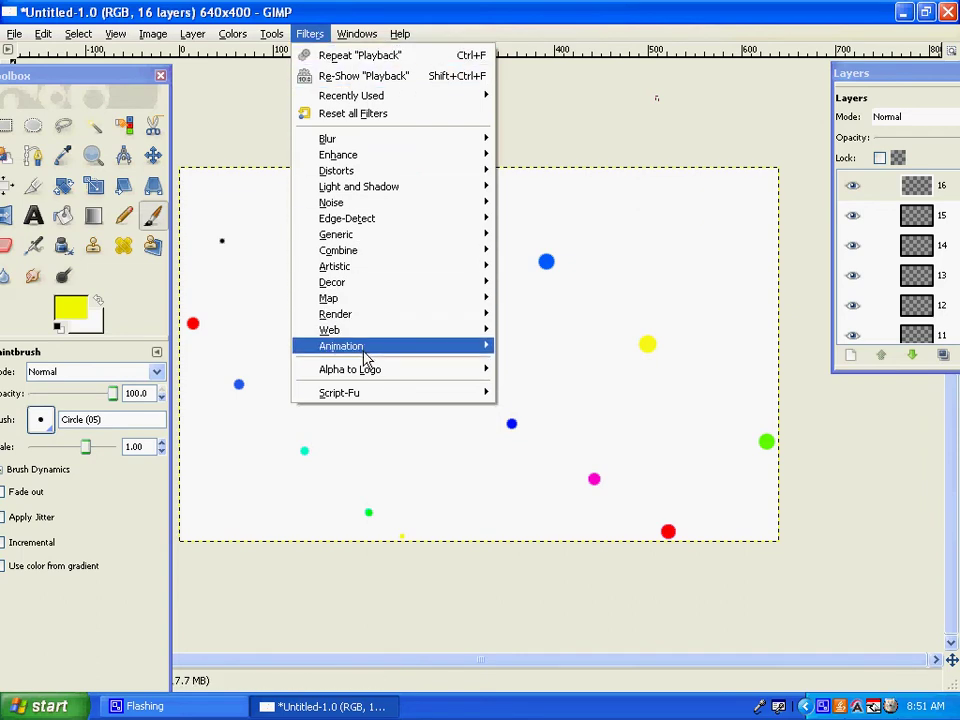
mouse_move(364, 350)
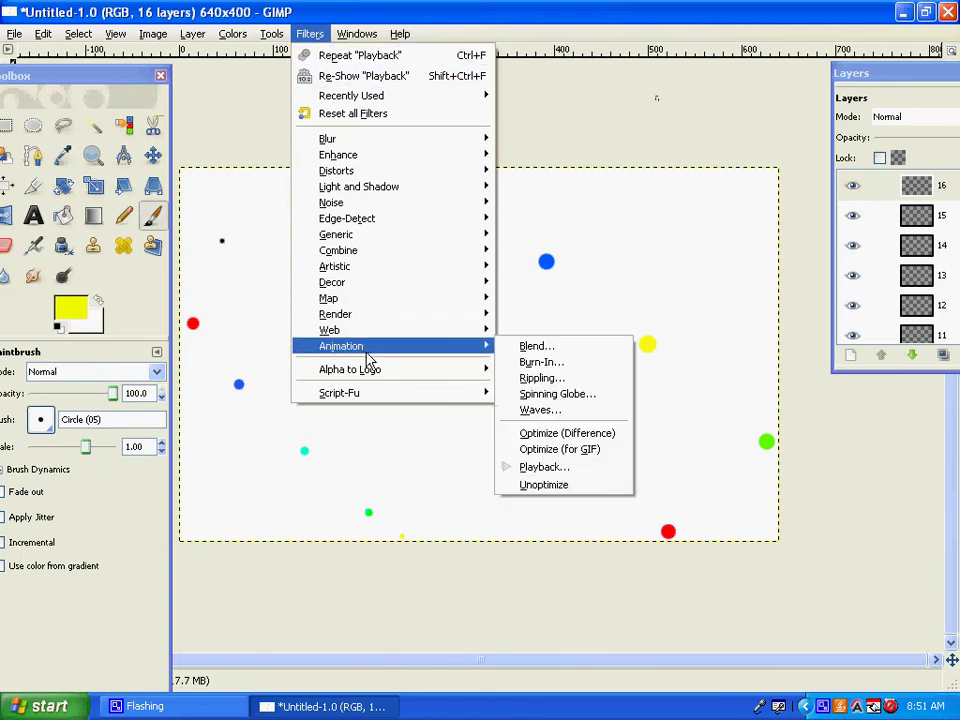
click(553, 450)
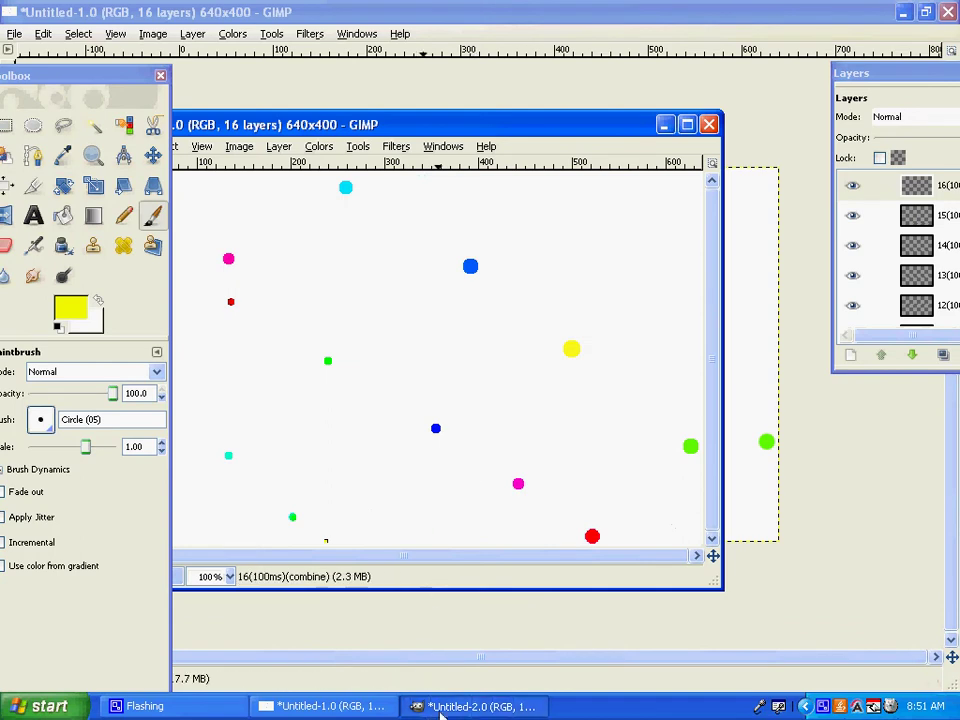
click(688, 128)
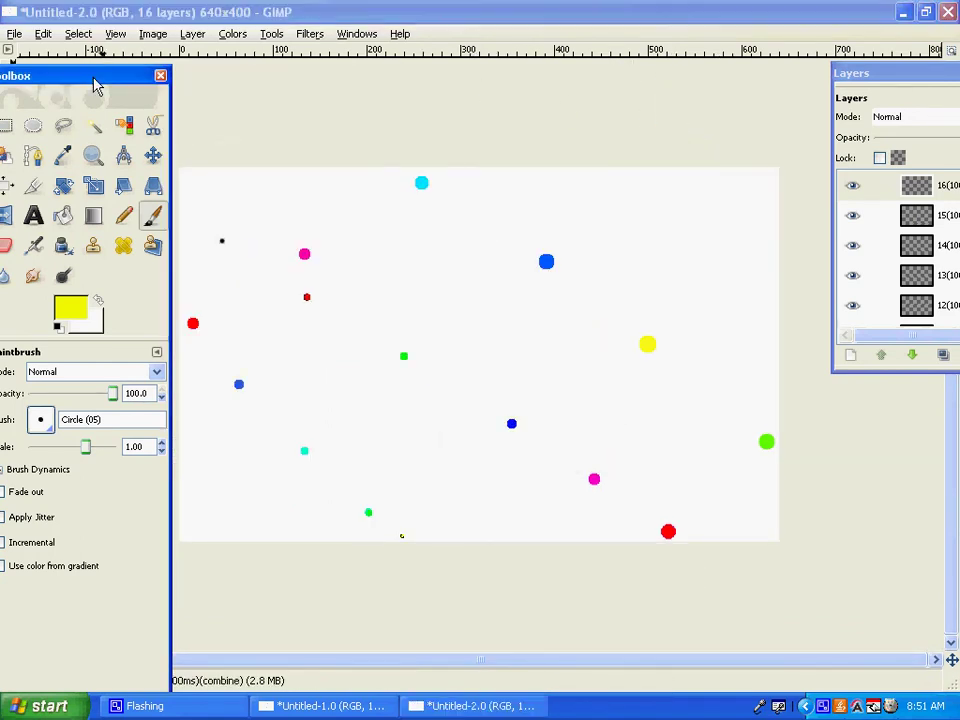
Start saving the optimized image under a new name, browsing the 506-classroom drive to the Graphics folder within the teacher's folder in _Period 2
drag(94, 82, 88, 250)
click(15, 36)
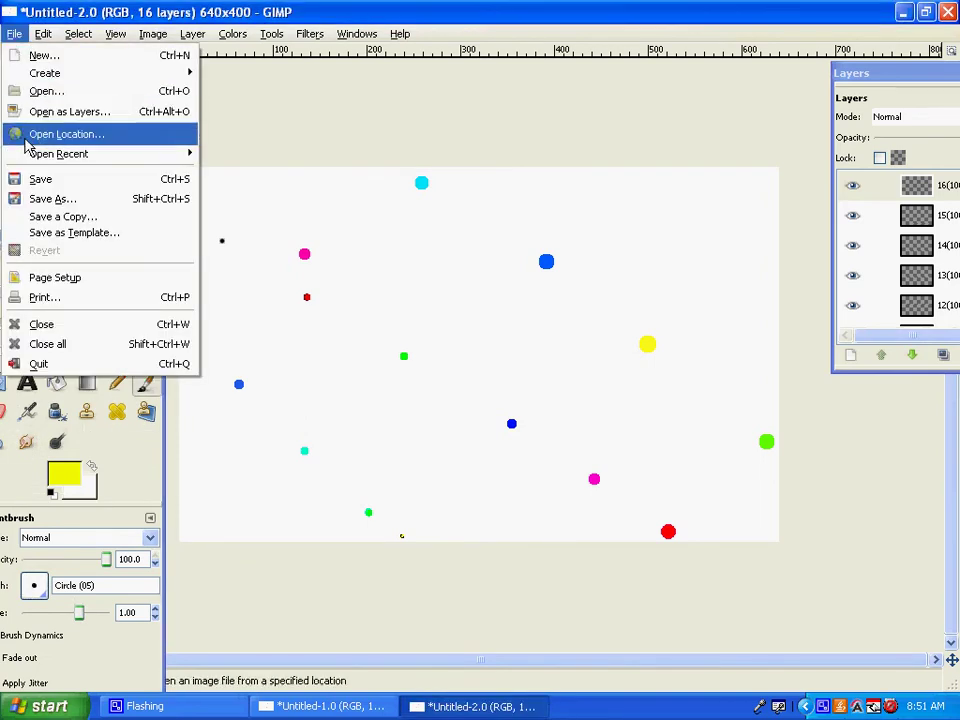
click(45, 198)
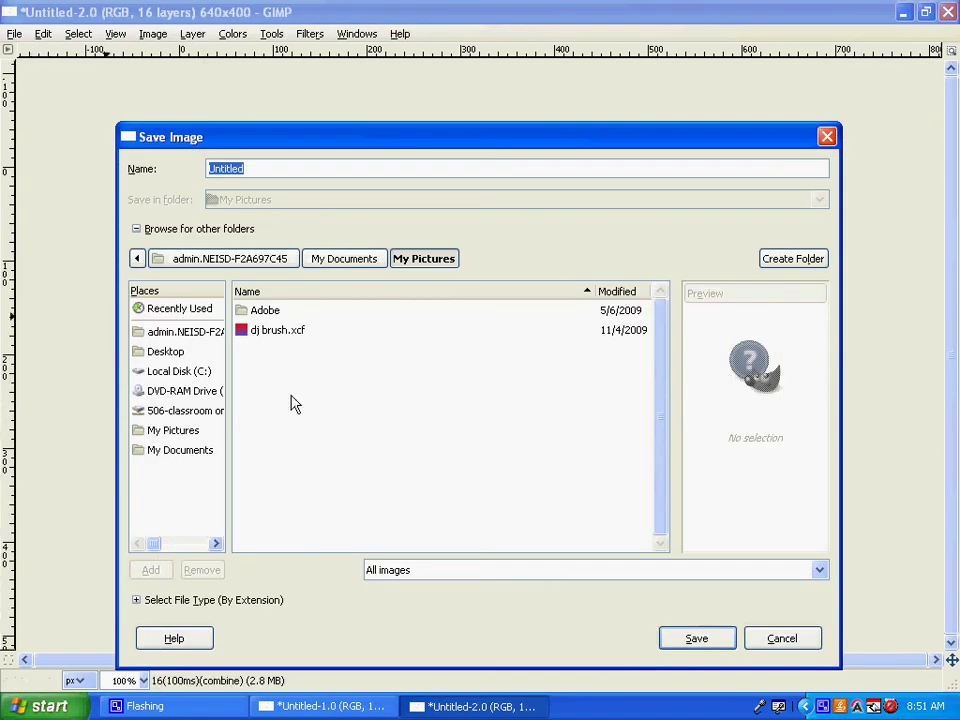
click(179, 412)
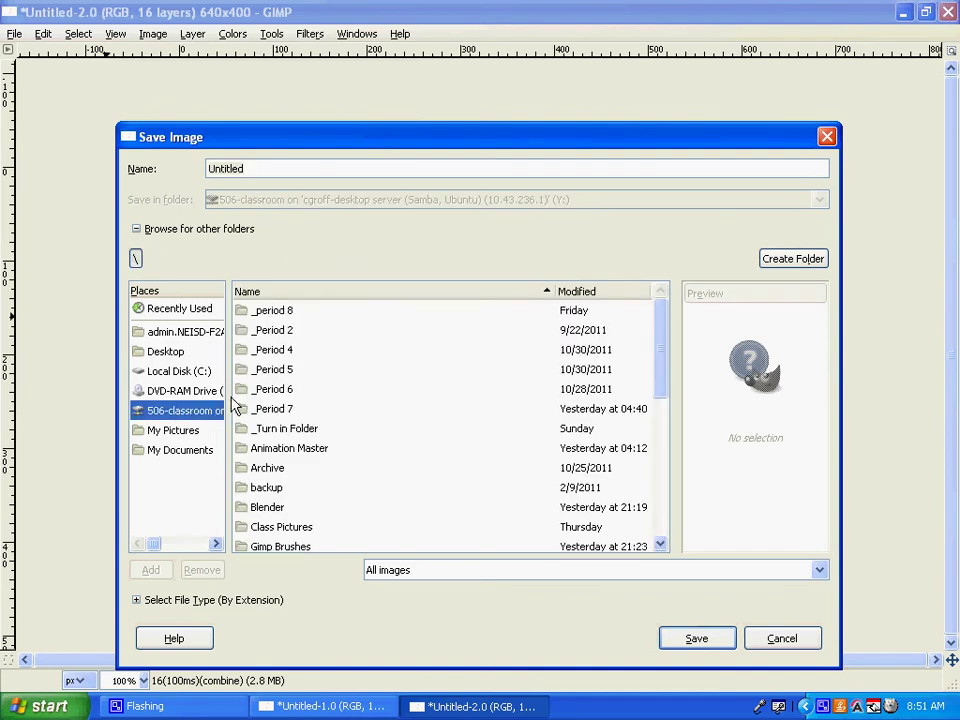
drag(231, 405, 316, 408)
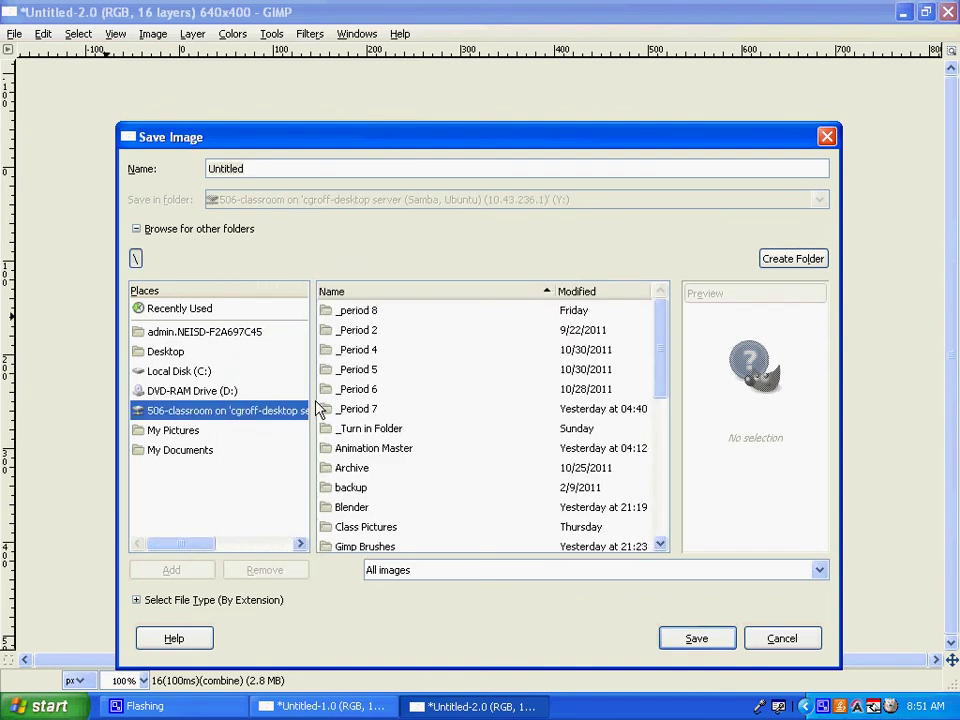
double_click(352, 338)
scroll(354, 470, down, 4)
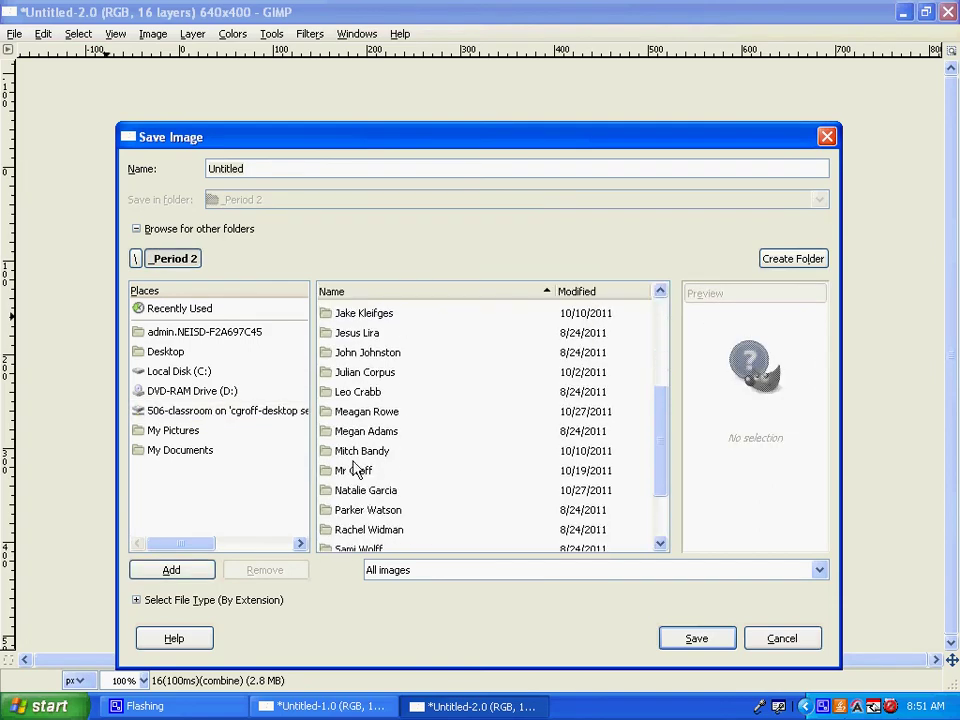
double_click(353, 466)
double_click(363, 333)
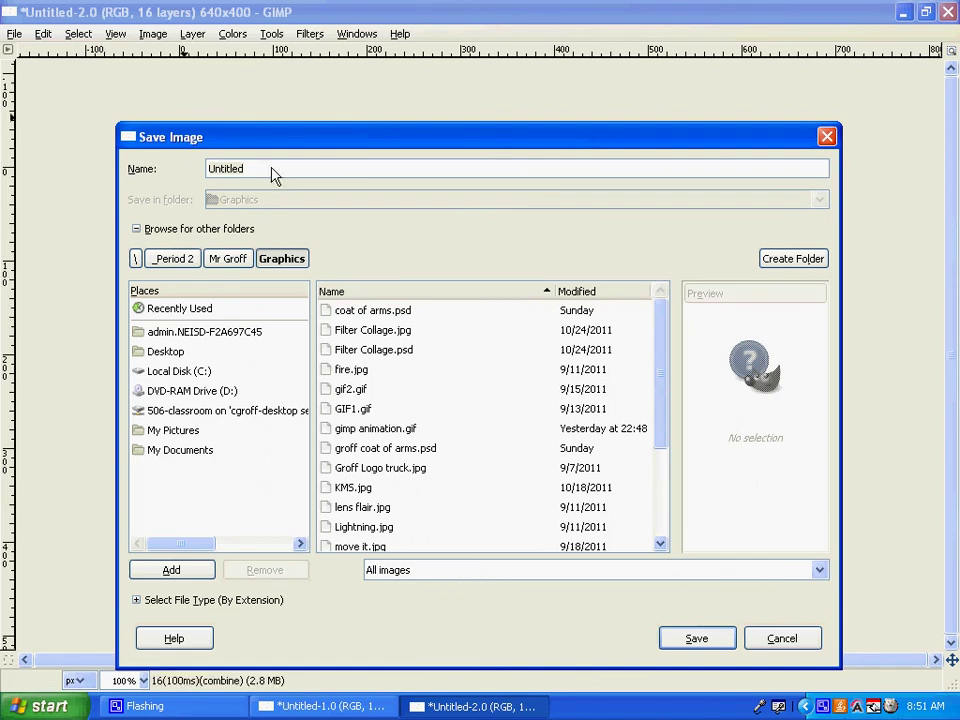
Save the image as gimp animation.gif, replacing the existing file of that name
text(gimp animation)
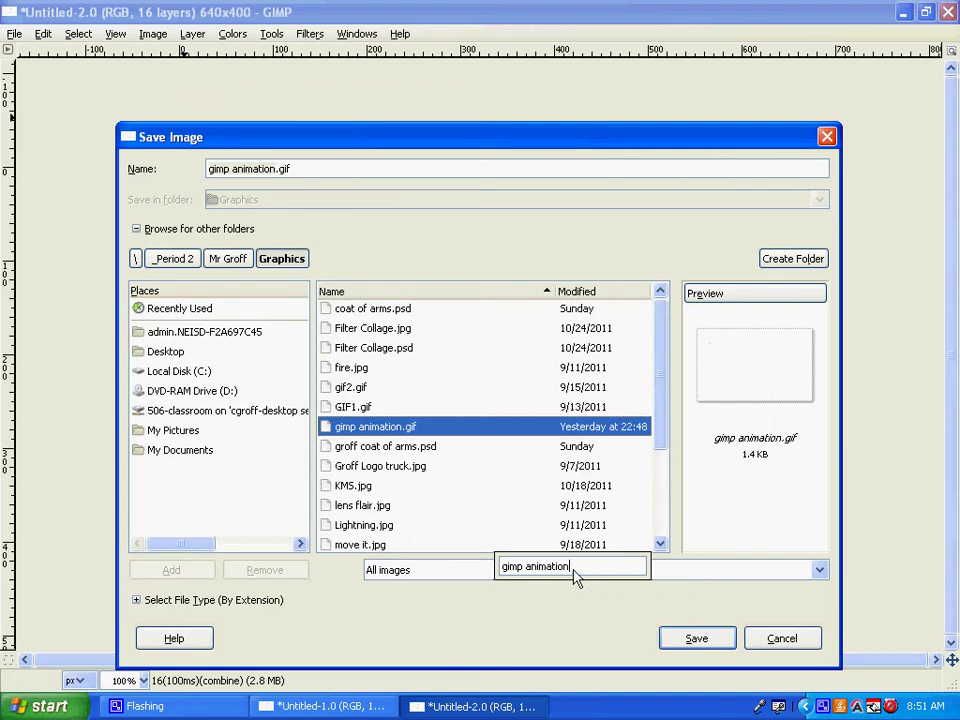
key(Return)
click(535, 494)
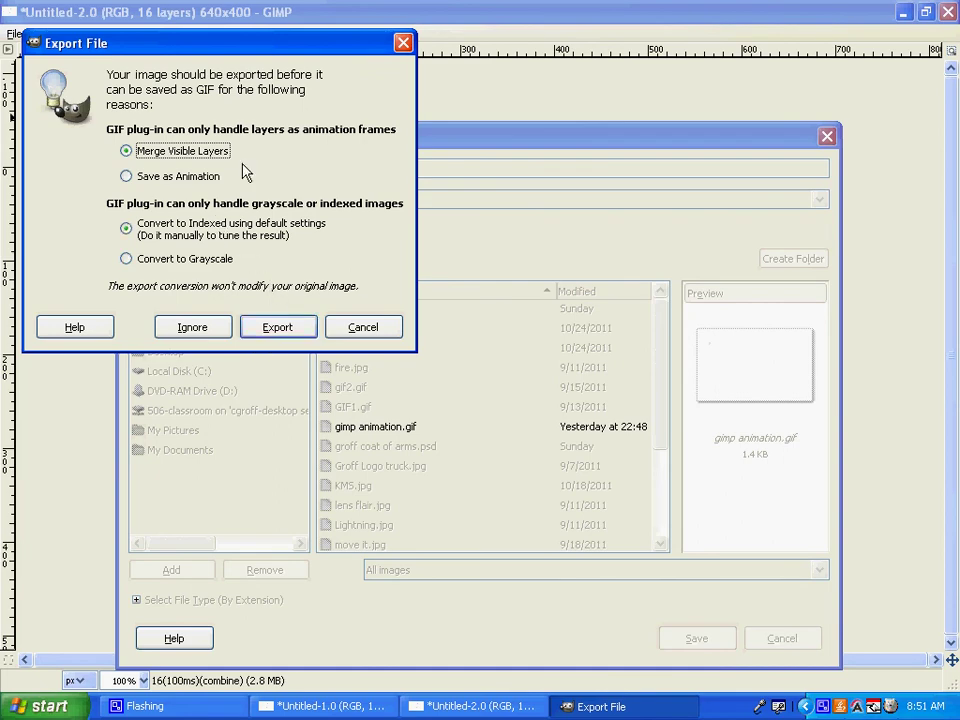
Export the file with Save as Animation and conversion to indexed colours using default settings
drag(125, 52, 242, 169)
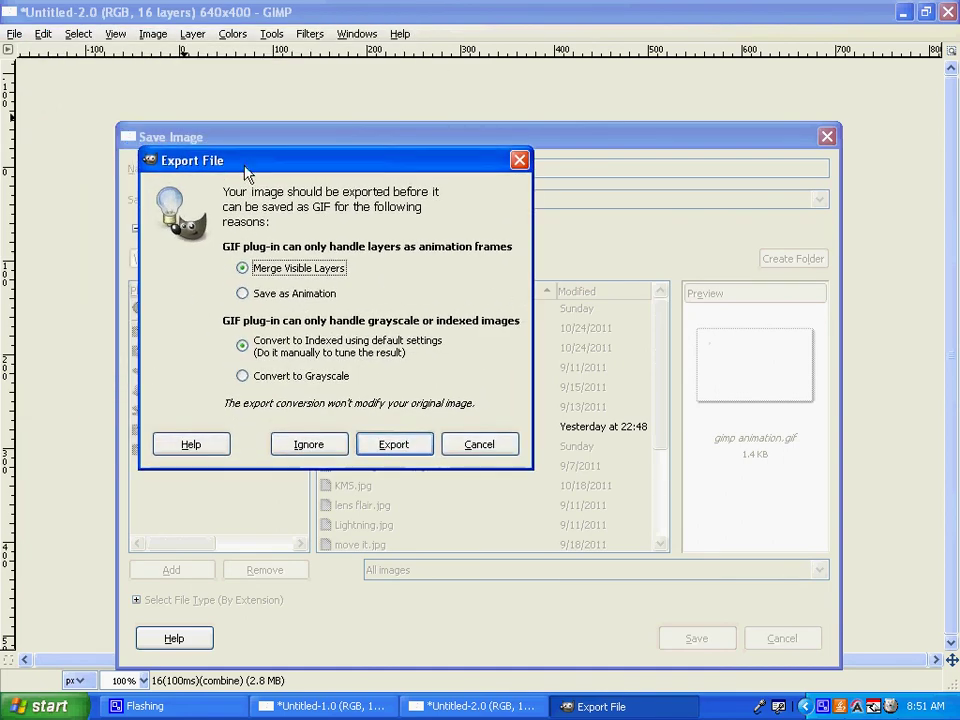
click(244, 295)
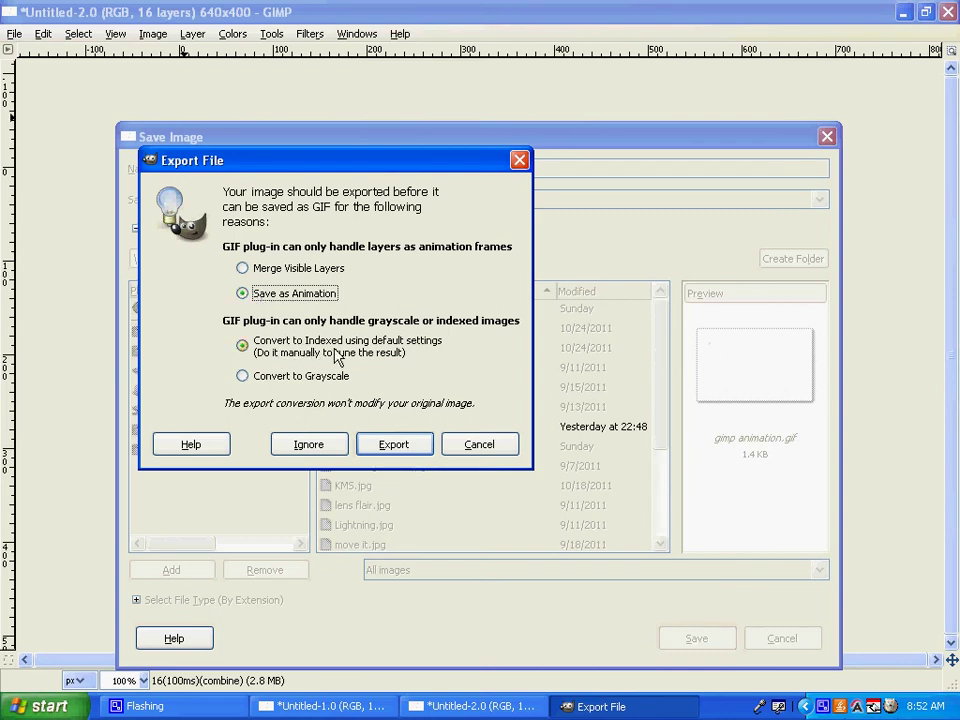
click(394, 444)
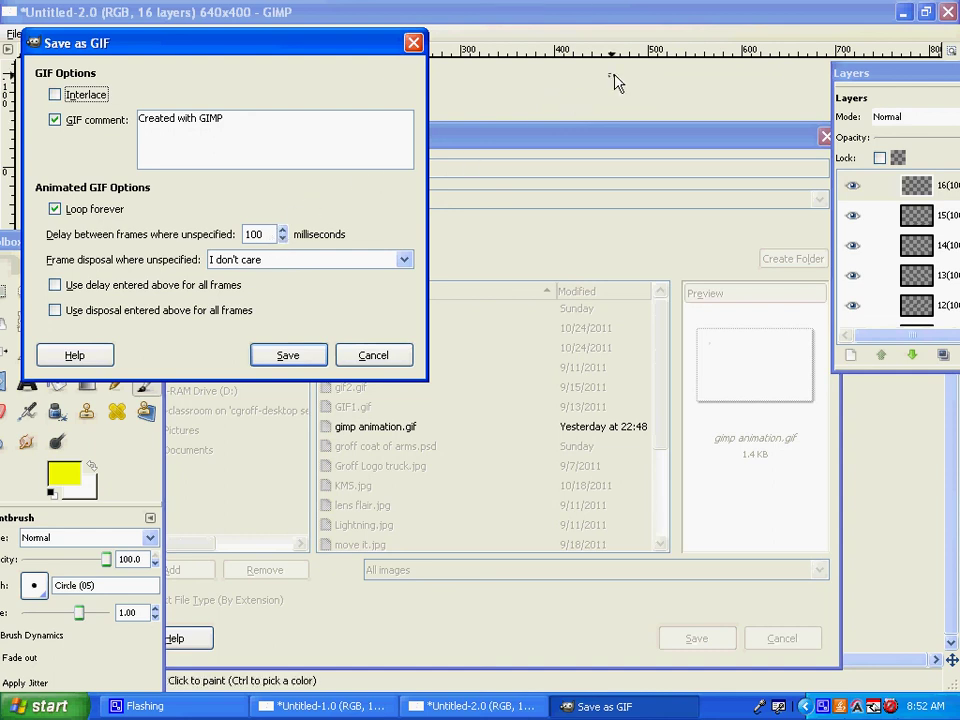
Reposition and widen the Layers window to examine the full names and frame delays of the top layers
key(Return)
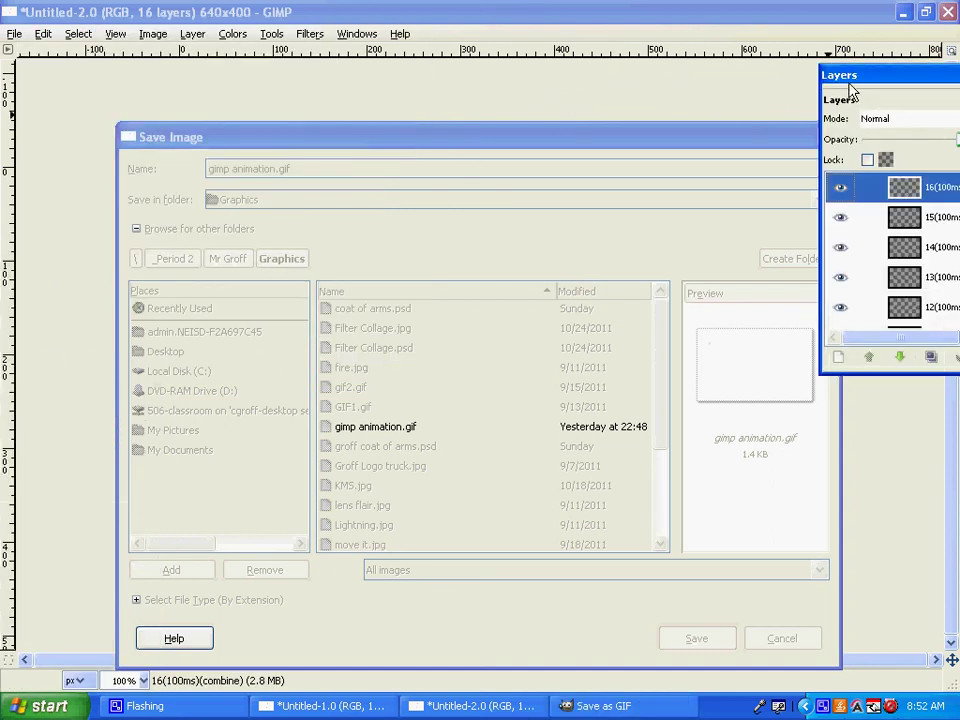
drag(872, 82, 734, 91)
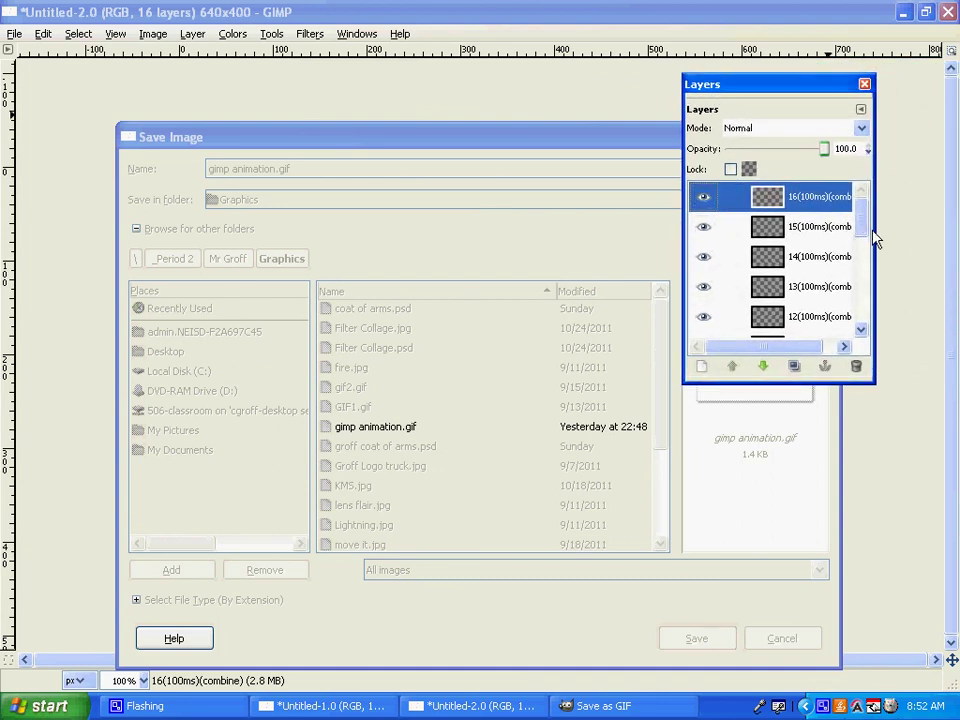
drag(874, 238, 955, 238)
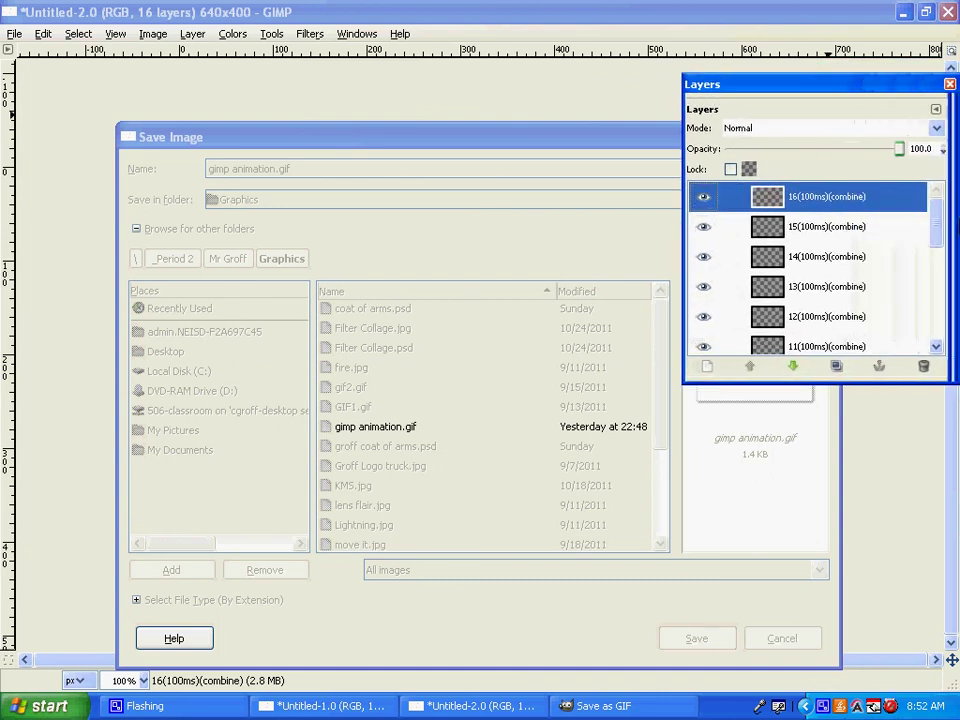
click(810, 228)
click(808, 203)
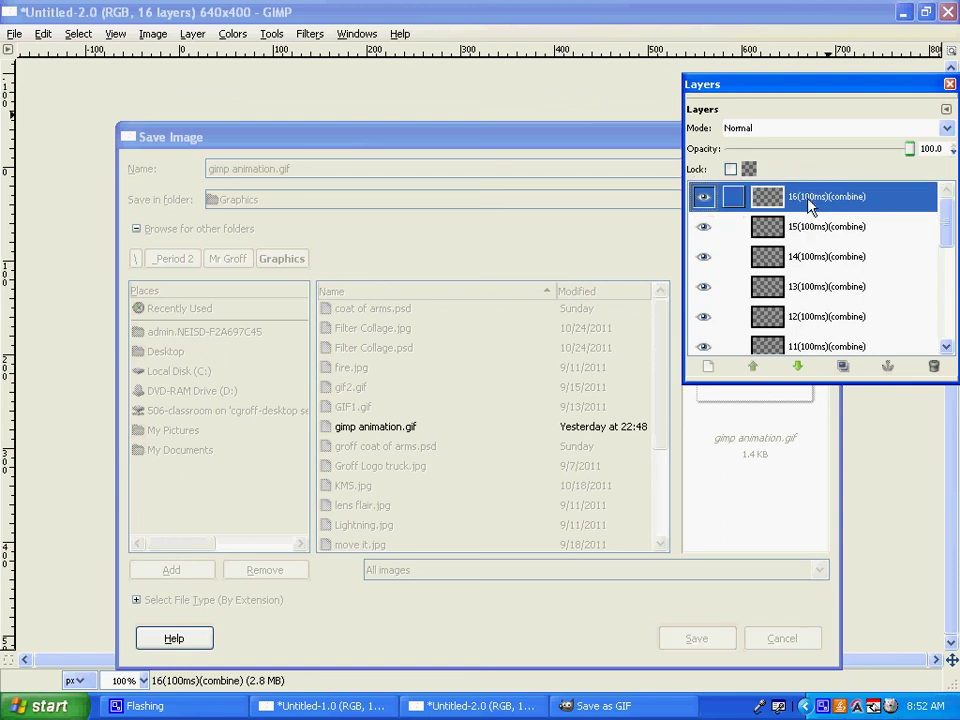
Return to the GIF export options and save the animation looping forever with a 100 millisecond delay between frames
click(600, 706)
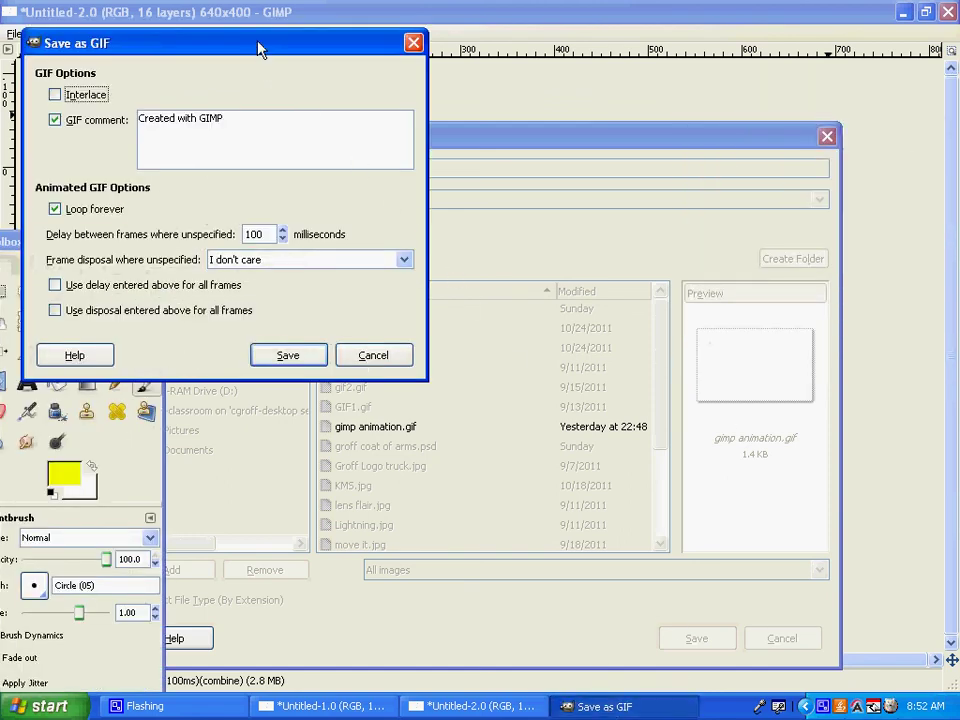
drag(258, 50, 467, 167)
click(487, 477)
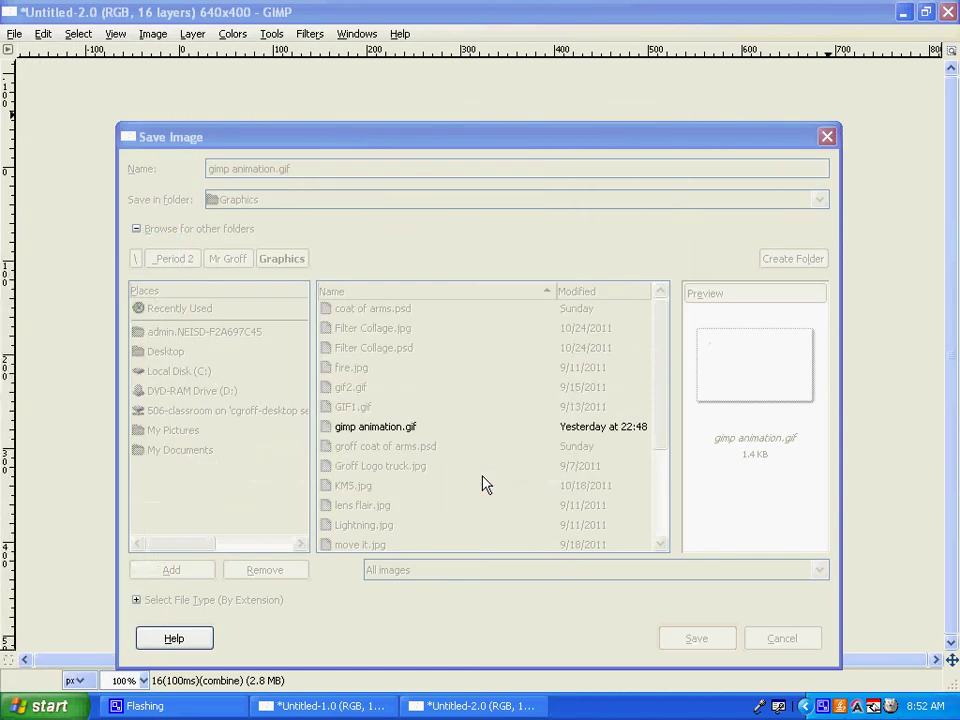